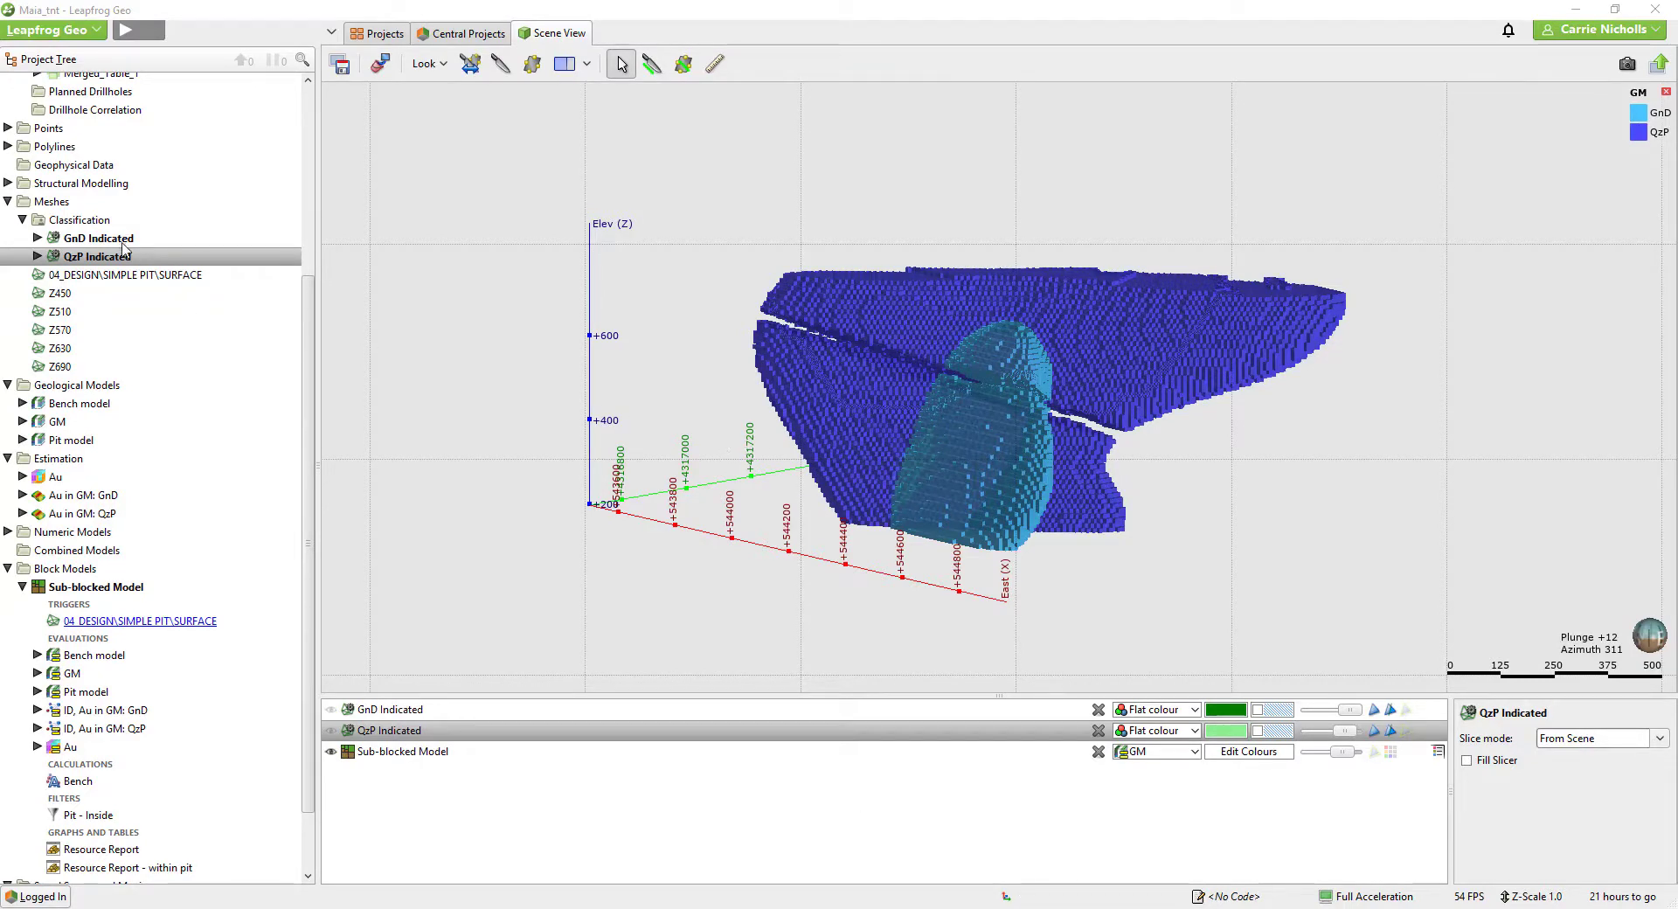
Show the GnD Indicated and QzP Indicated meshes over the blocks and orbit to inspect them from several angles.
{"action": "left_click_drag", "start_coordinate": [122, 240], "coordinate": [730, 382]}
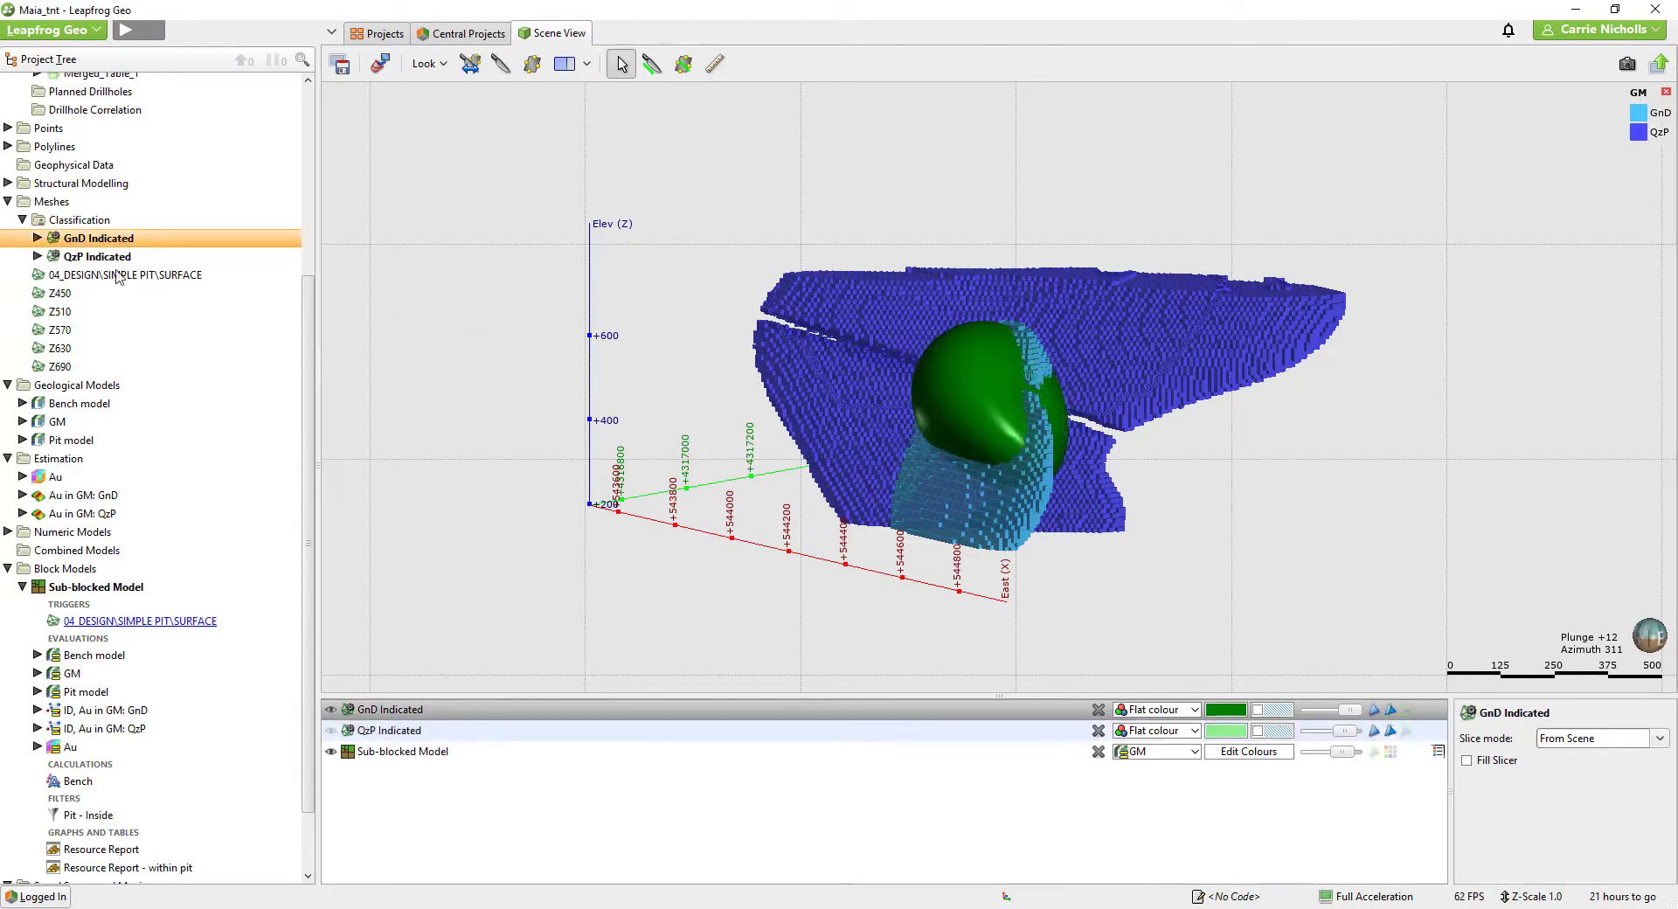
{"action": "left_click_drag", "start_coordinate": [119, 258], "coordinate": [704, 452]}
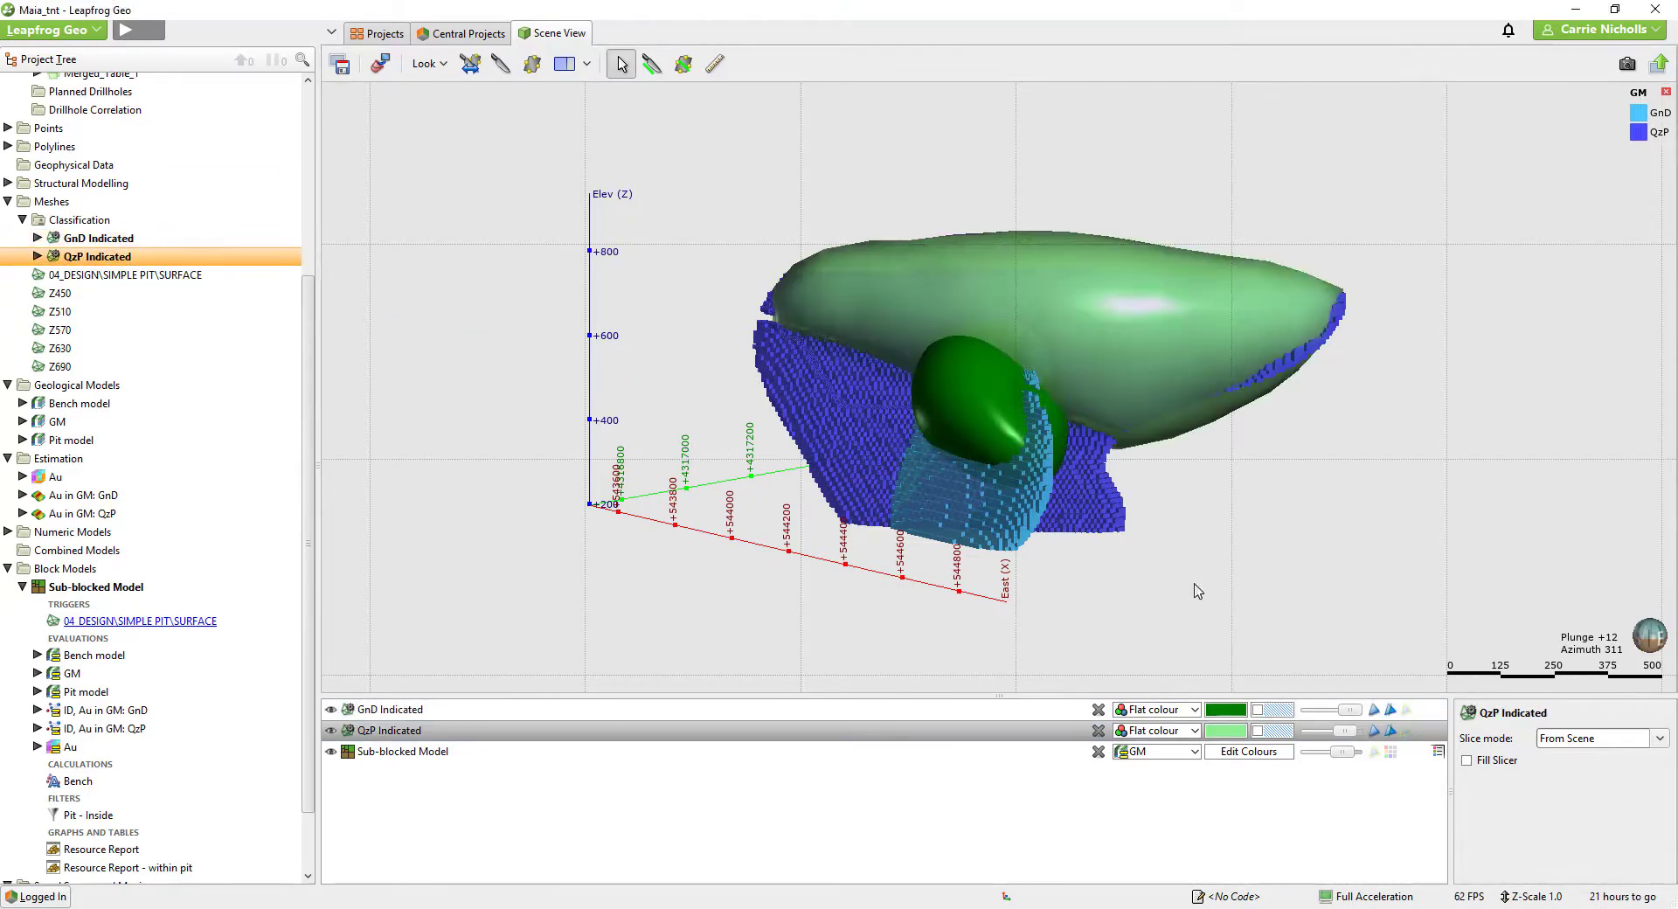
{"action": "left_click_drag", "start_coordinate": [1183, 588], "coordinate": [1056, 348]}
{"action": "left_click_drag", "start_coordinate": [1019, 421], "coordinate": [969, 314]}
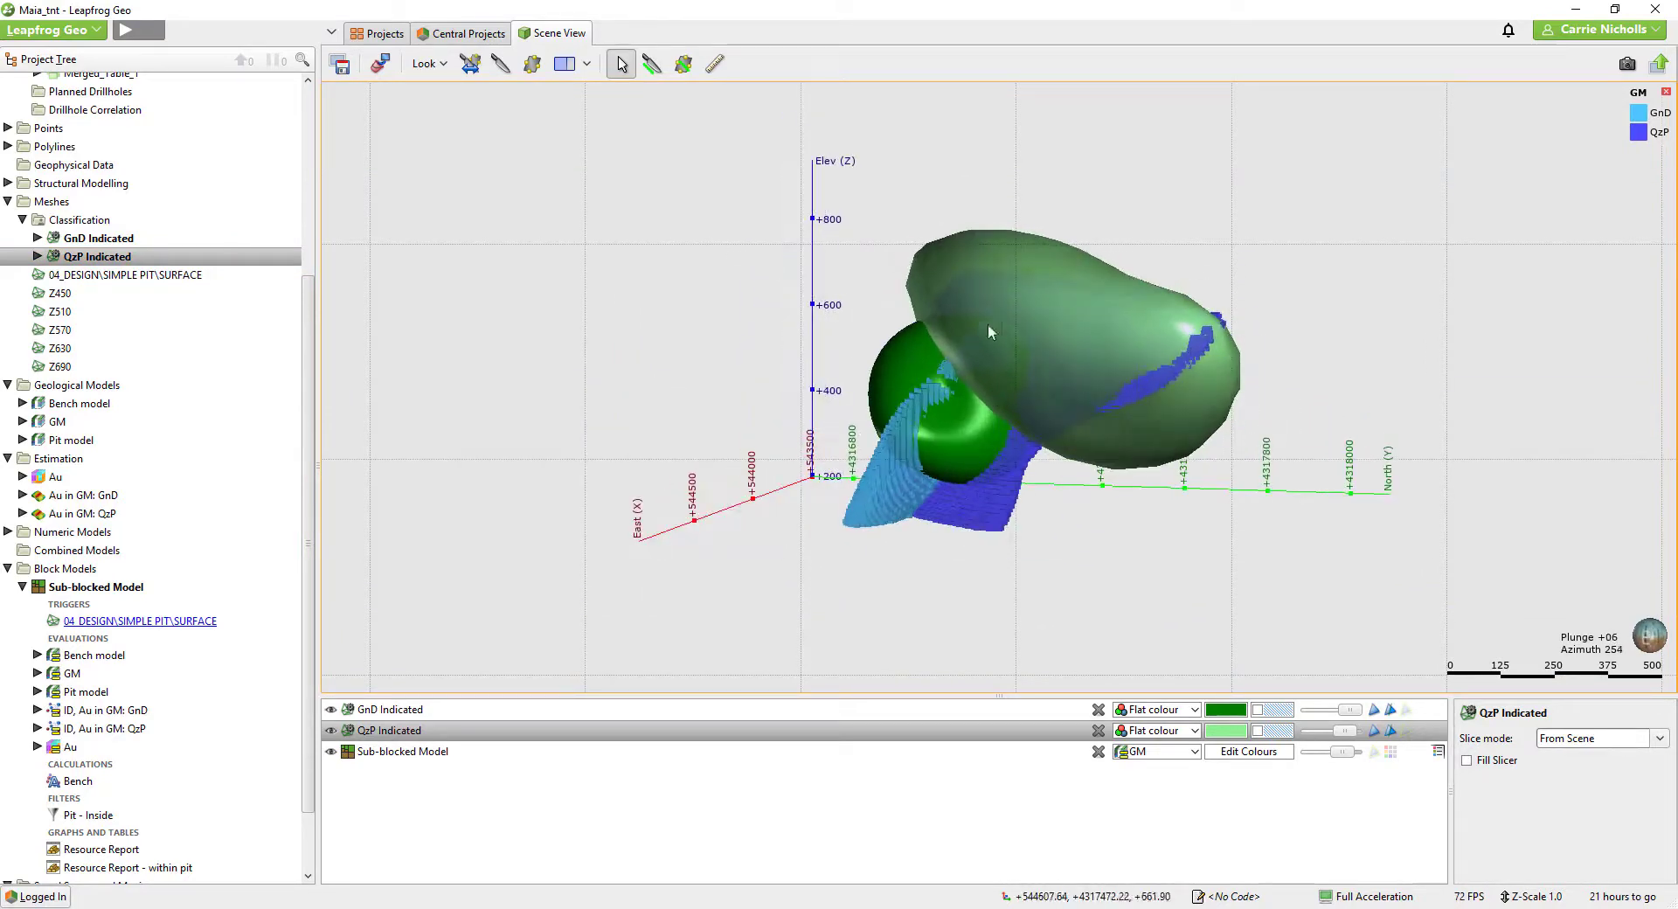
{"action": "left_click_drag", "start_coordinate": [979, 454], "coordinate": [1068, 504]}
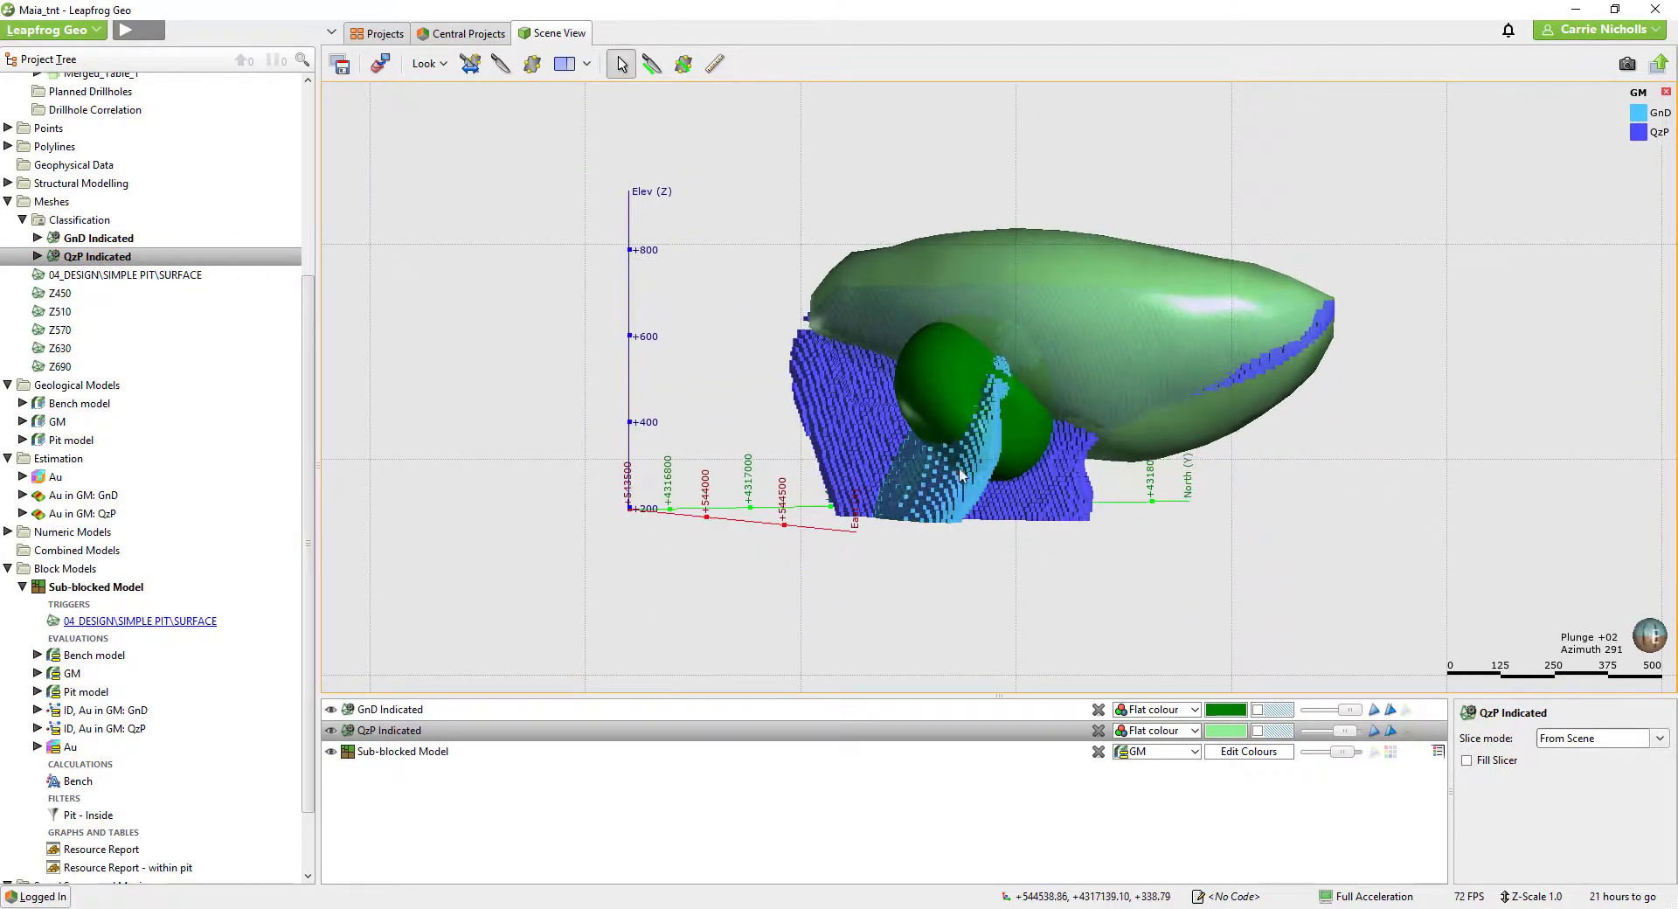
{"action": "left_click_drag", "start_coordinate": [970, 472], "coordinate": [1027, 481]}
{"action": "left_click_drag", "start_coordinate": [930, 382], "coordinate": [1624, 542]}
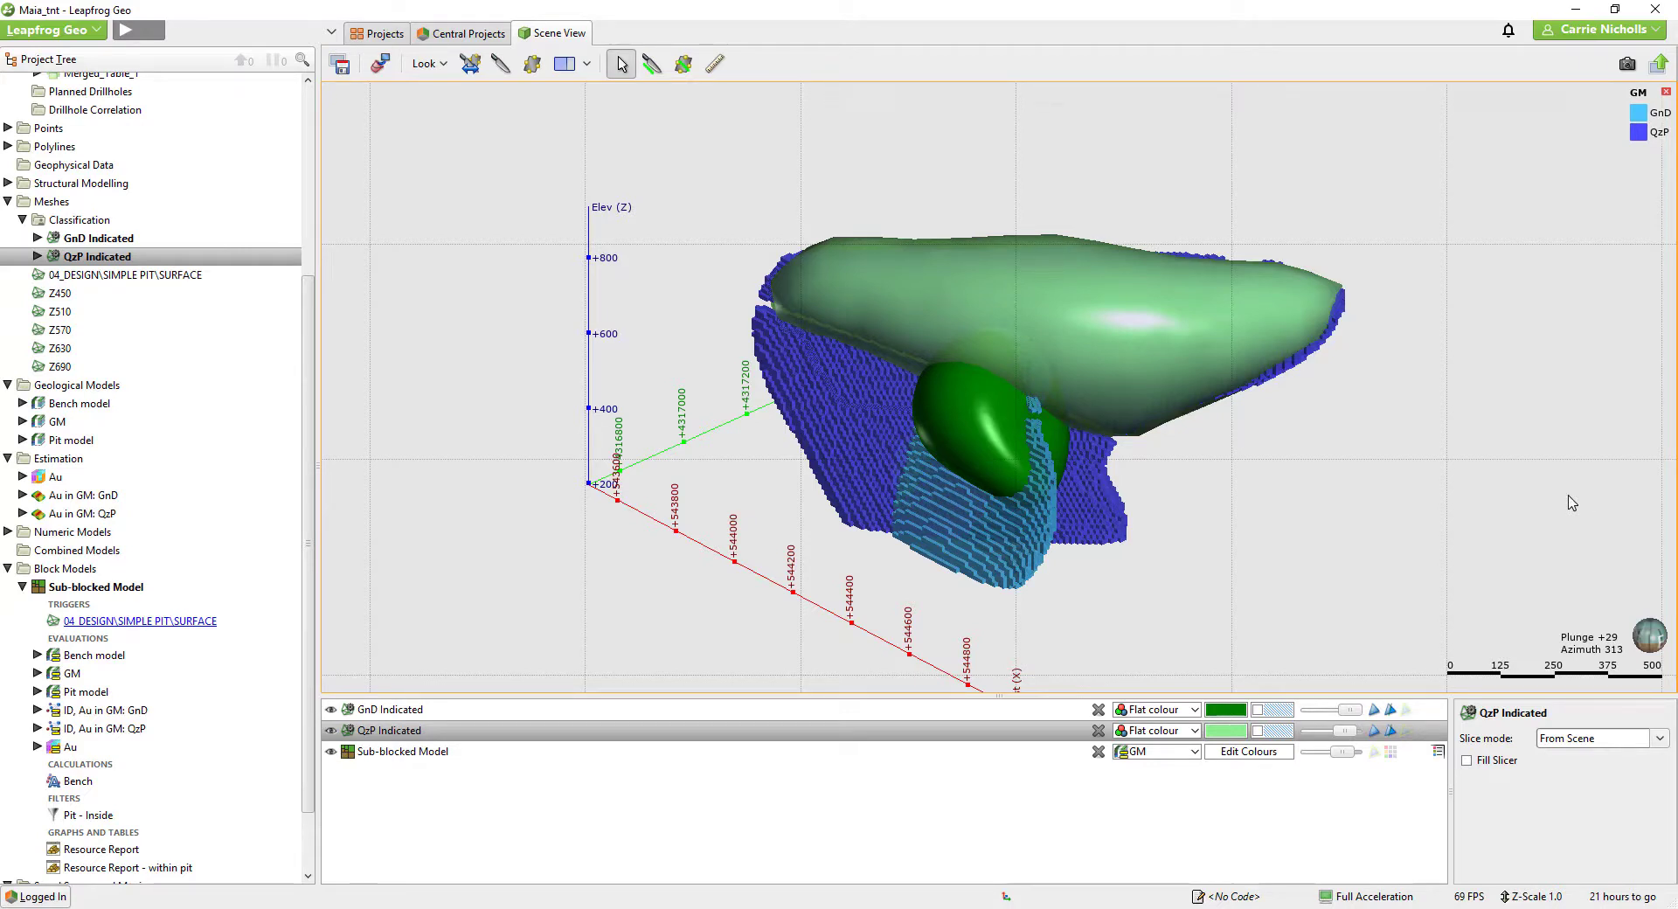
Hide the QzP Indicated and GnD Indicated meshes and expand the GM geological model.
{"action": "left_click", "coordinate": [331, 730]}
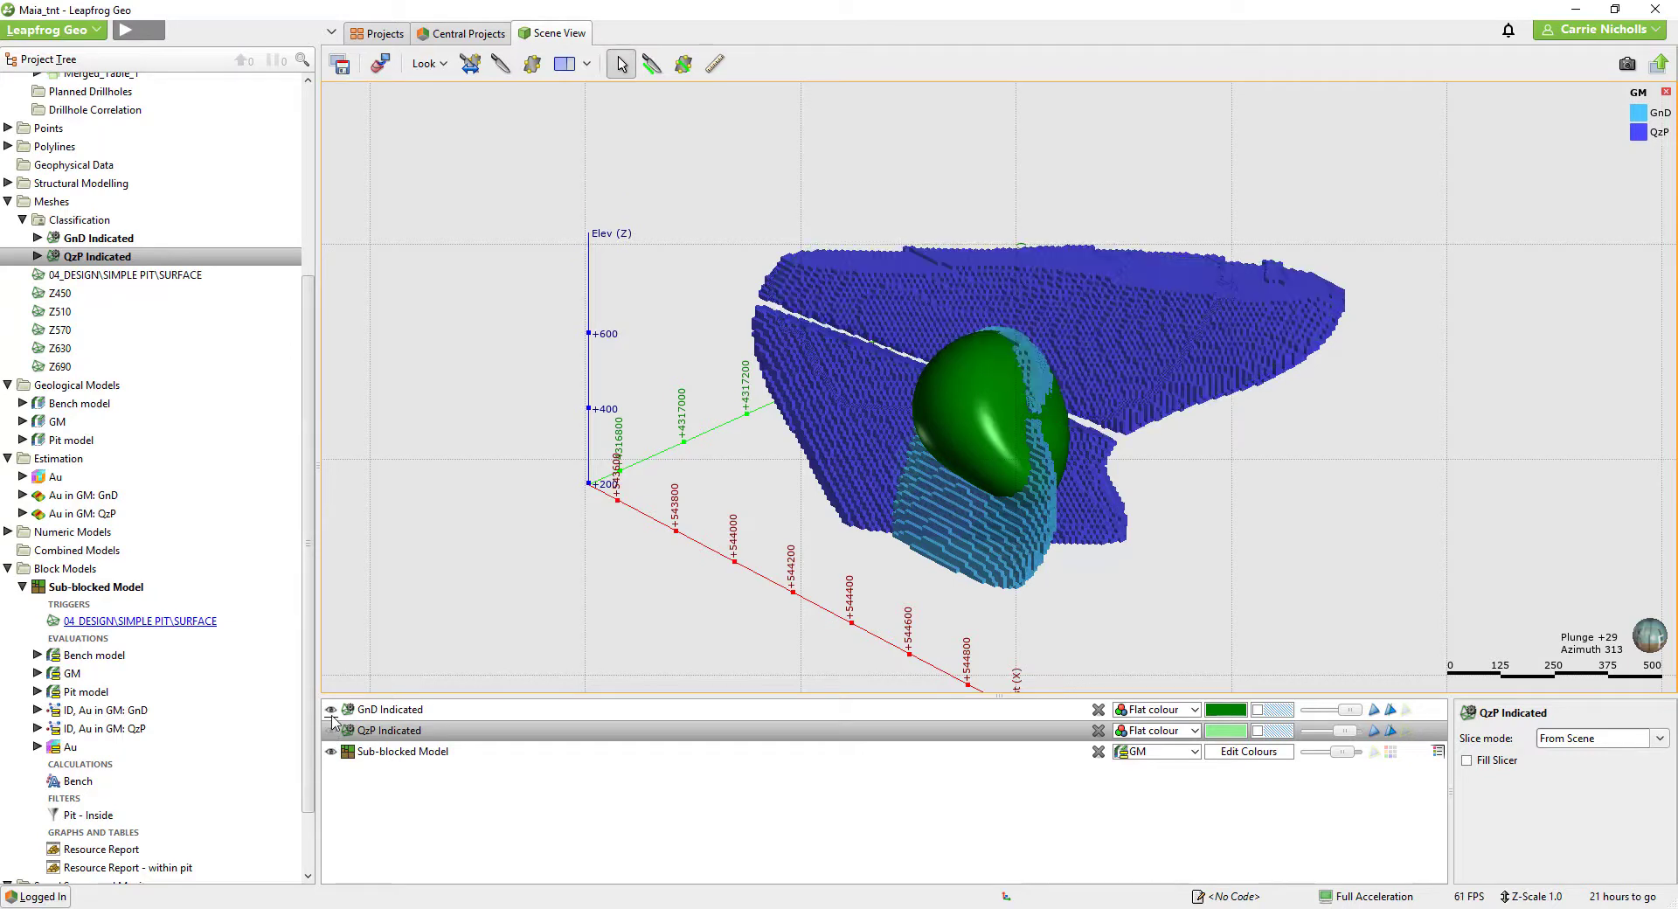
{"action": "left_click", "coordinate": [331, 709]}
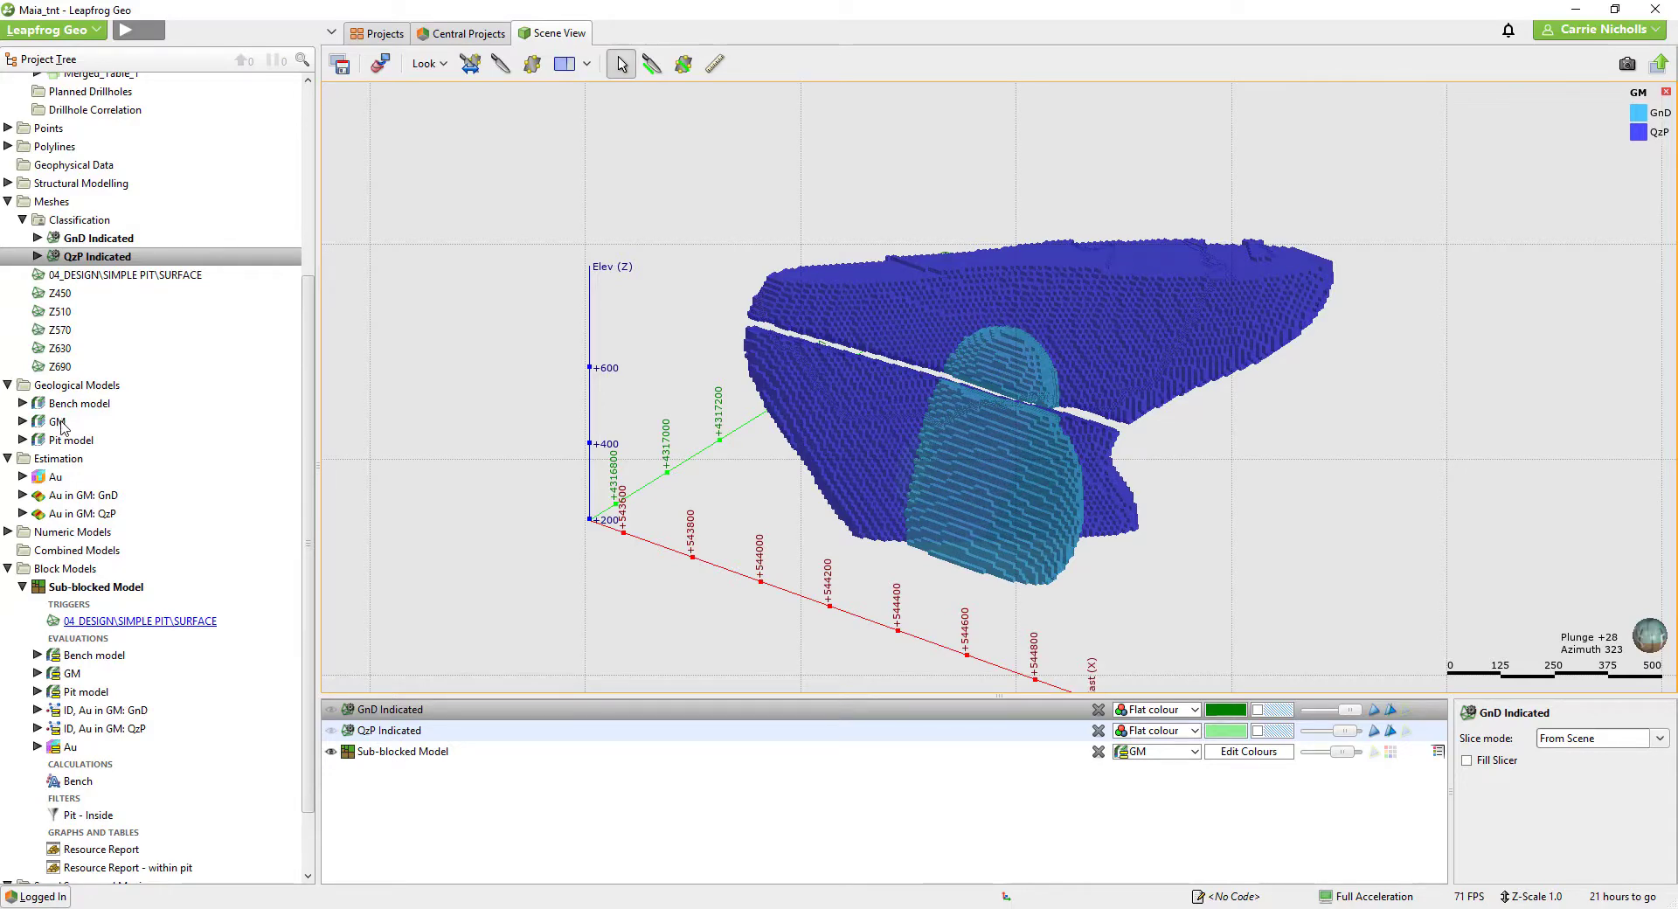
{"action": "double_click", "coordinate": [55, 425]}
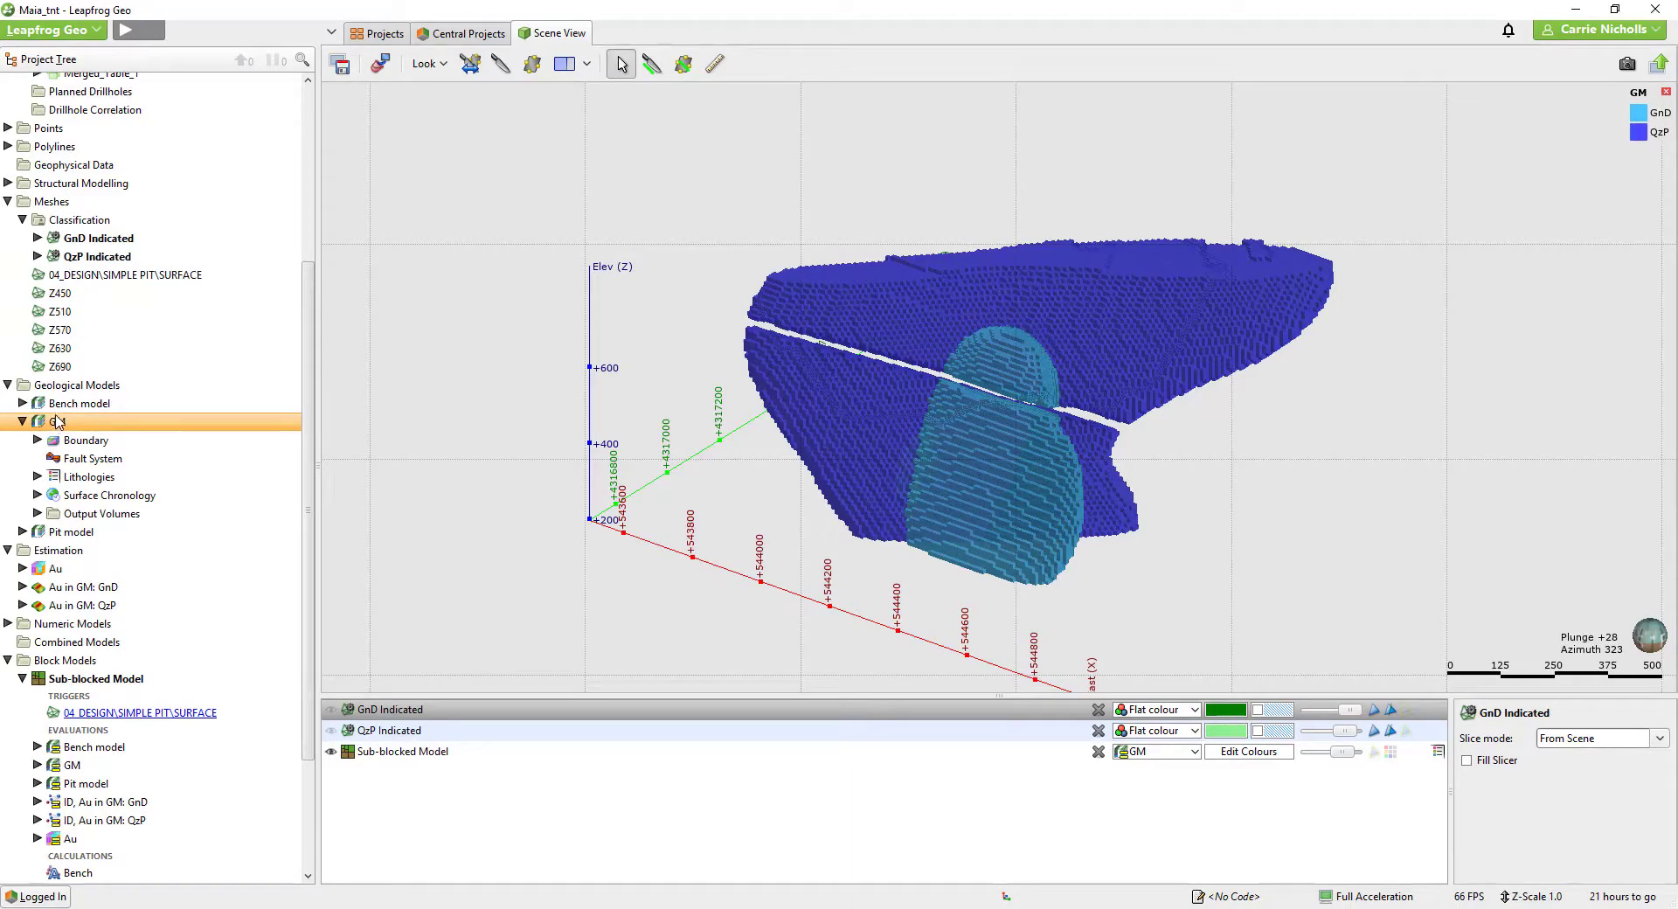
Duplicate the GM geological model as 'GM copy', then collapse GM.
{"action": "right_click", "coordinate": [59, 427]}
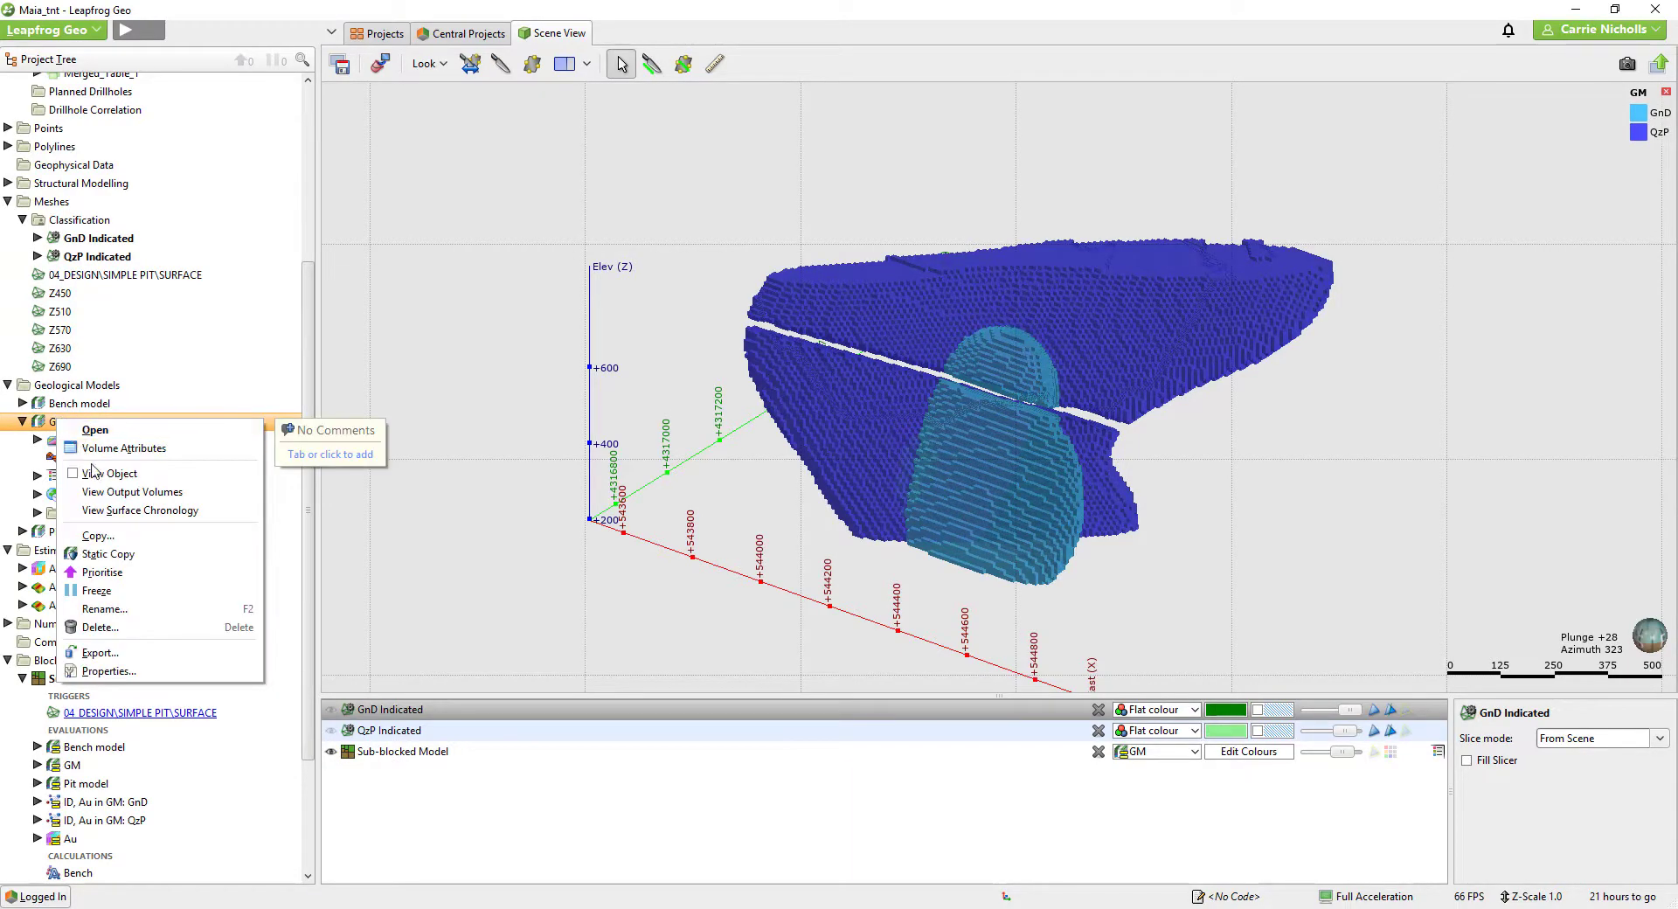
{"action": "left_click", "coordinate": [116, 538]}
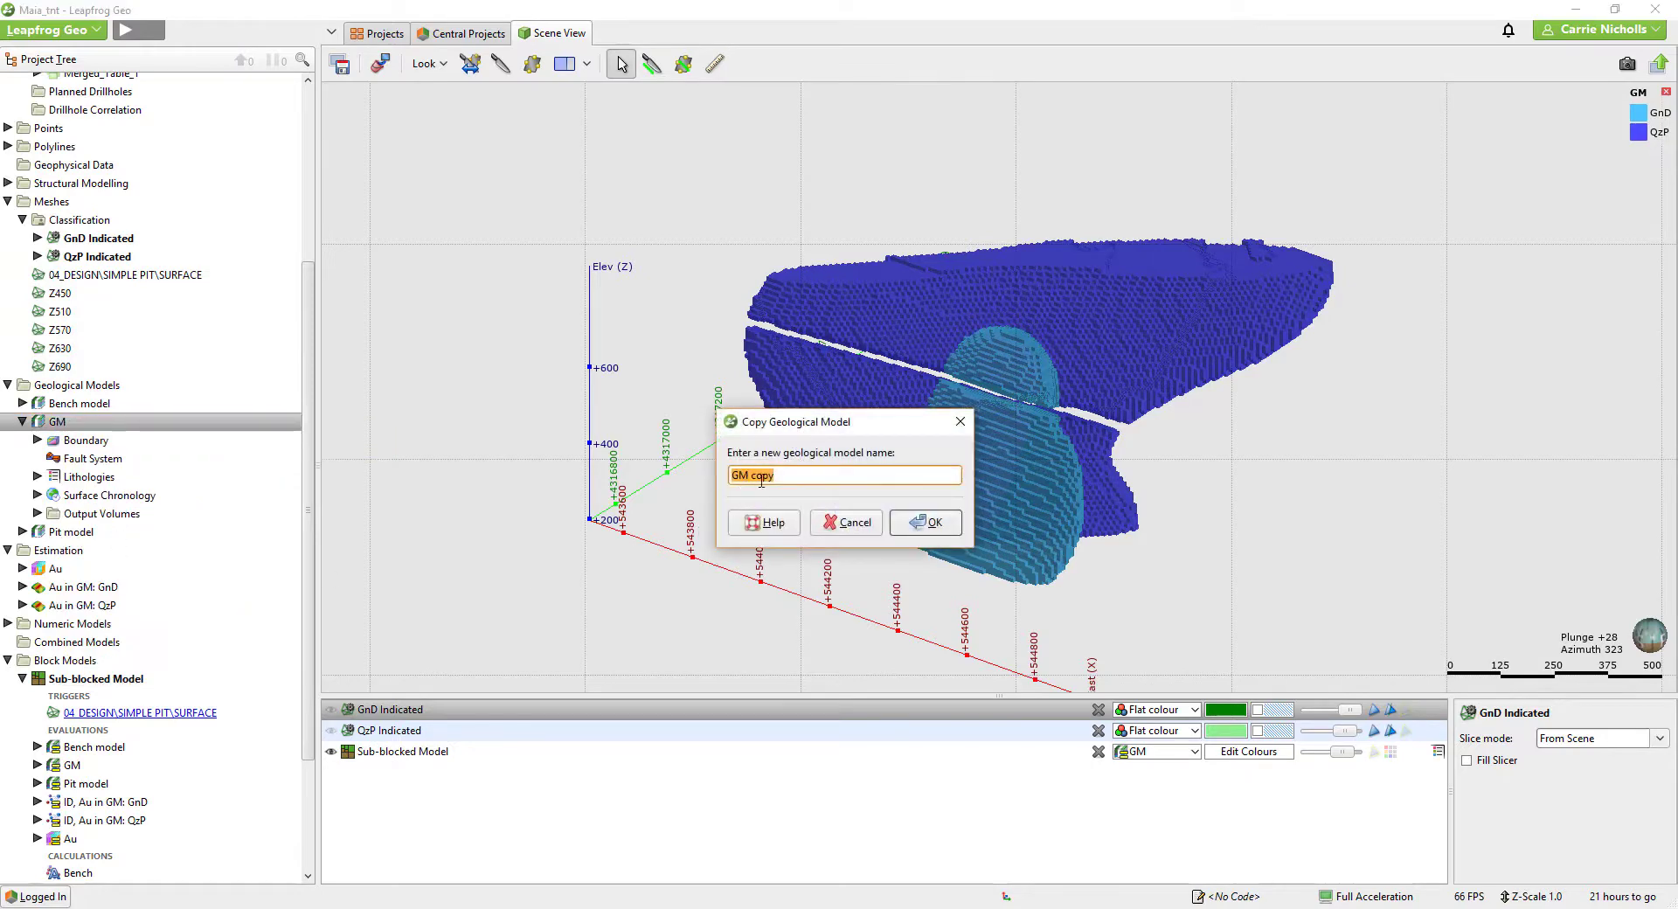
{"action": "left_click", "coordinate": [932, 524]}
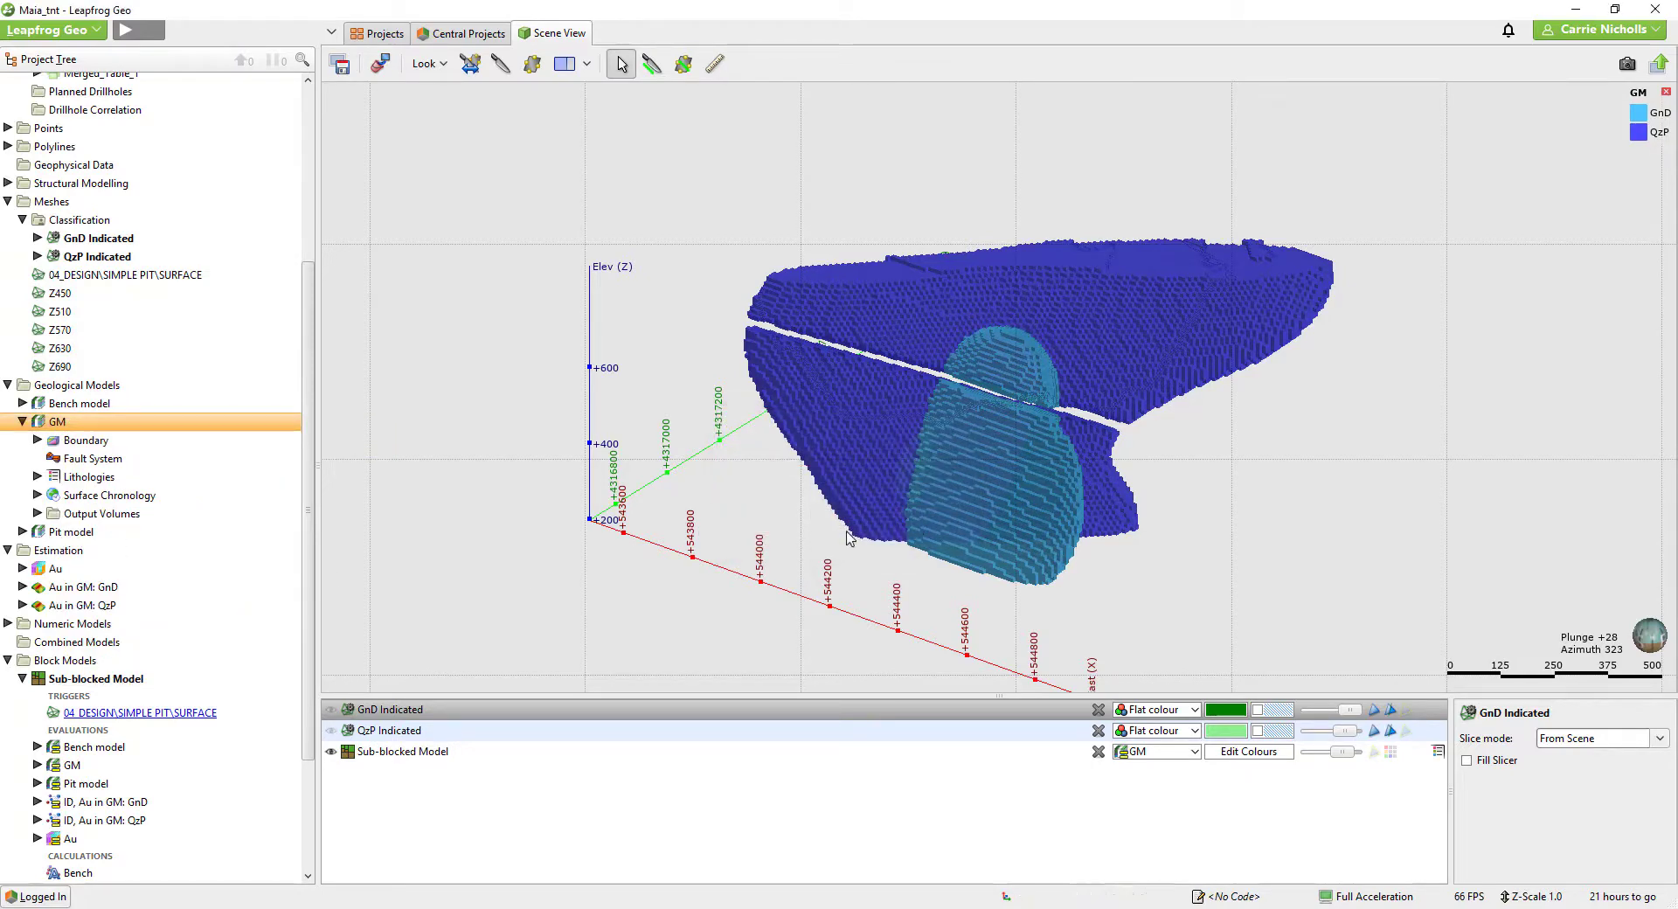
{"action": "left_click", "coordinate": [21, 423]}
{"action": "left_click", "coordinate": [85, 387]}
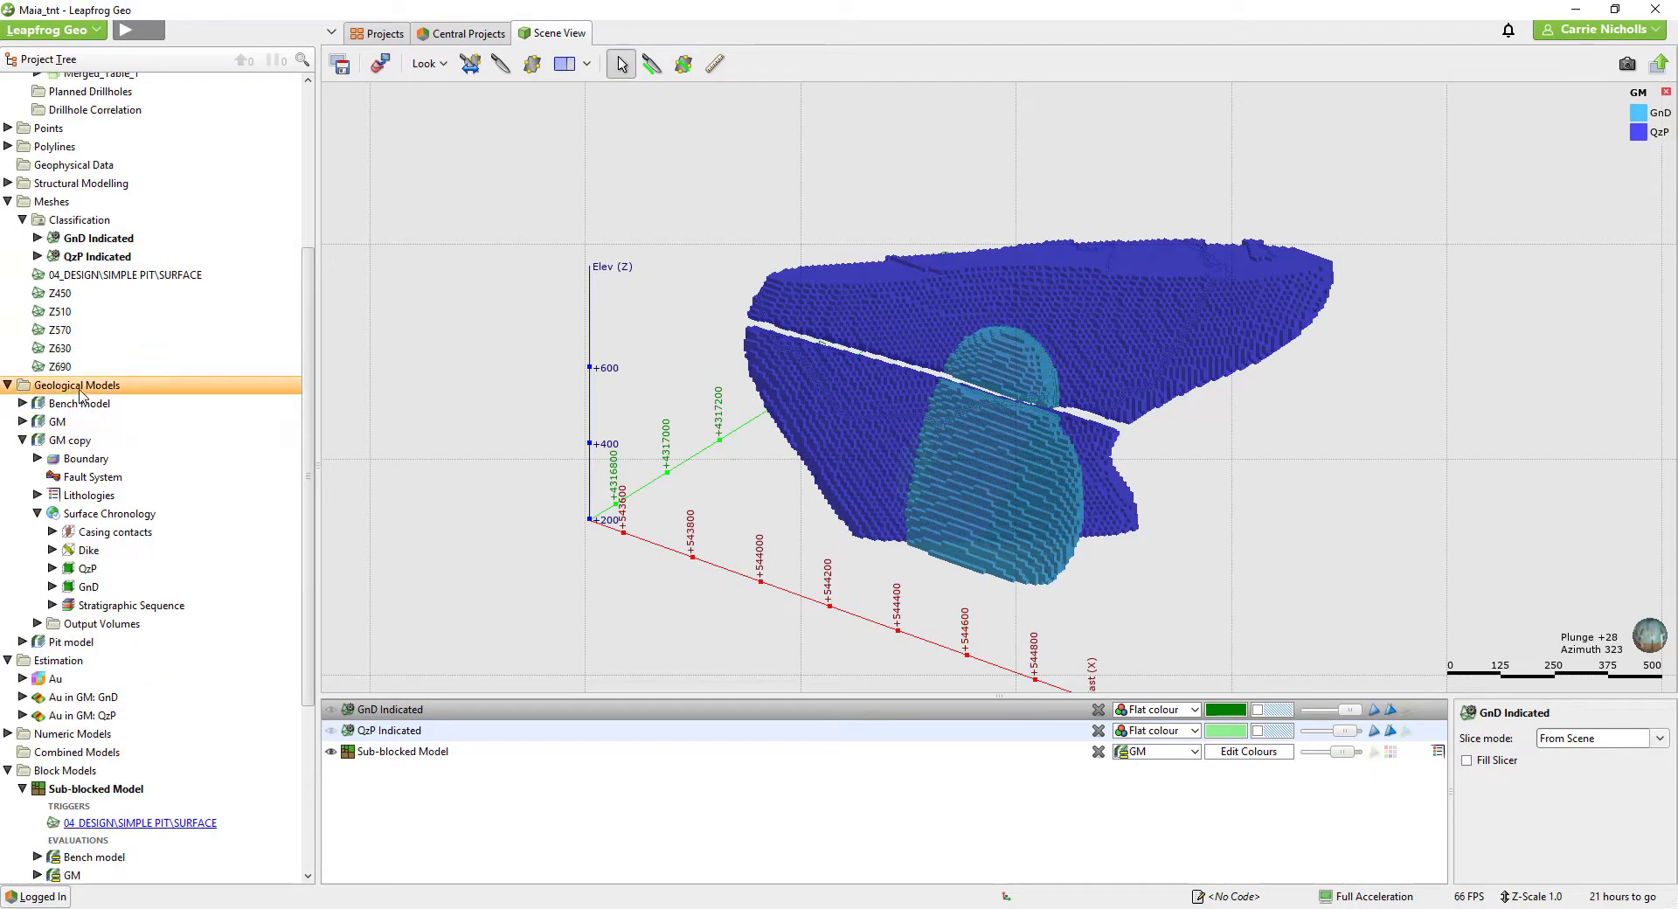
Create refined model 'Classification model' from GM copy, refining GnD with base column <None>.
{"action": "right_click", "coordinate": [90, 390]}
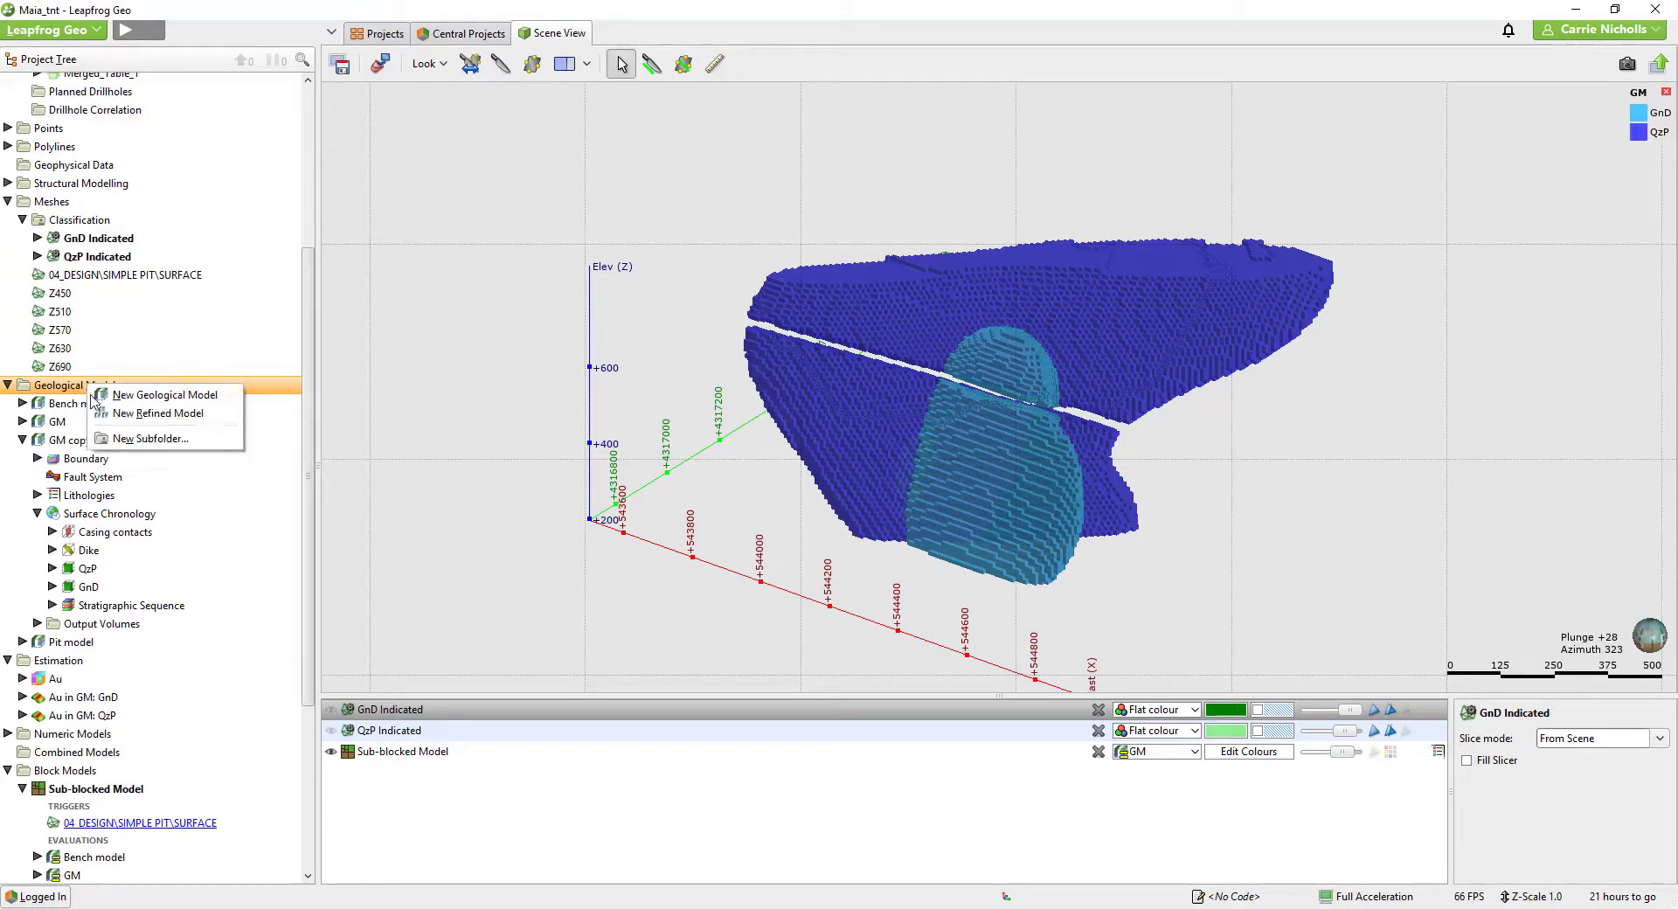
{"action": "left_click", "coordinate": [157, 413]}
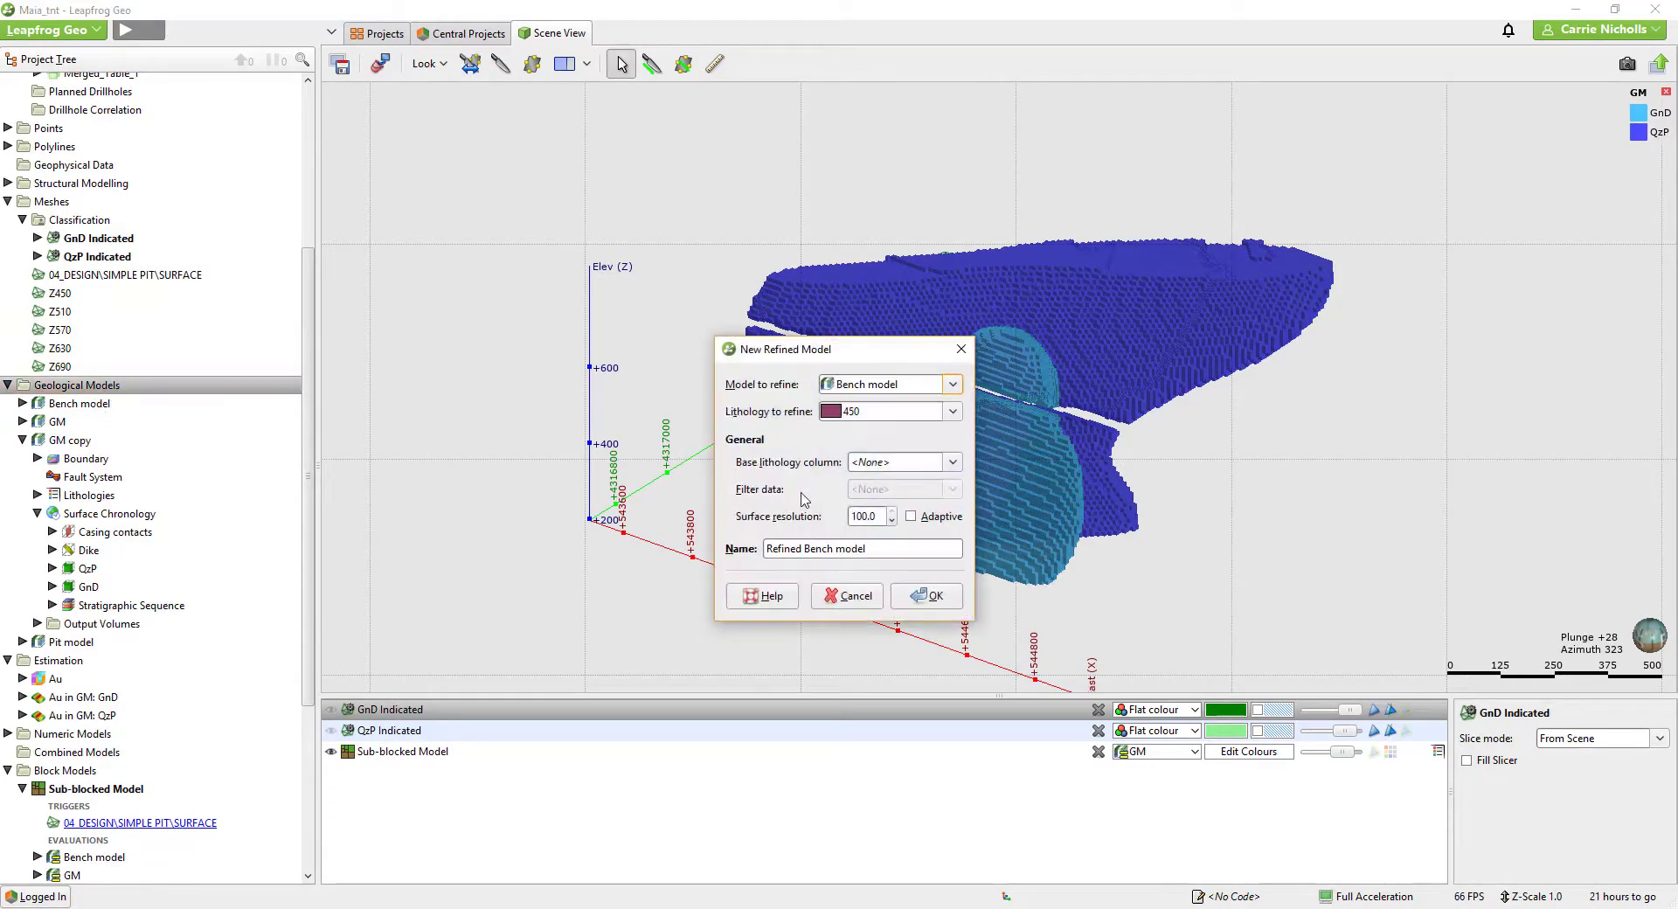
{"action": "left_click", "coordinate": [954, 386]}
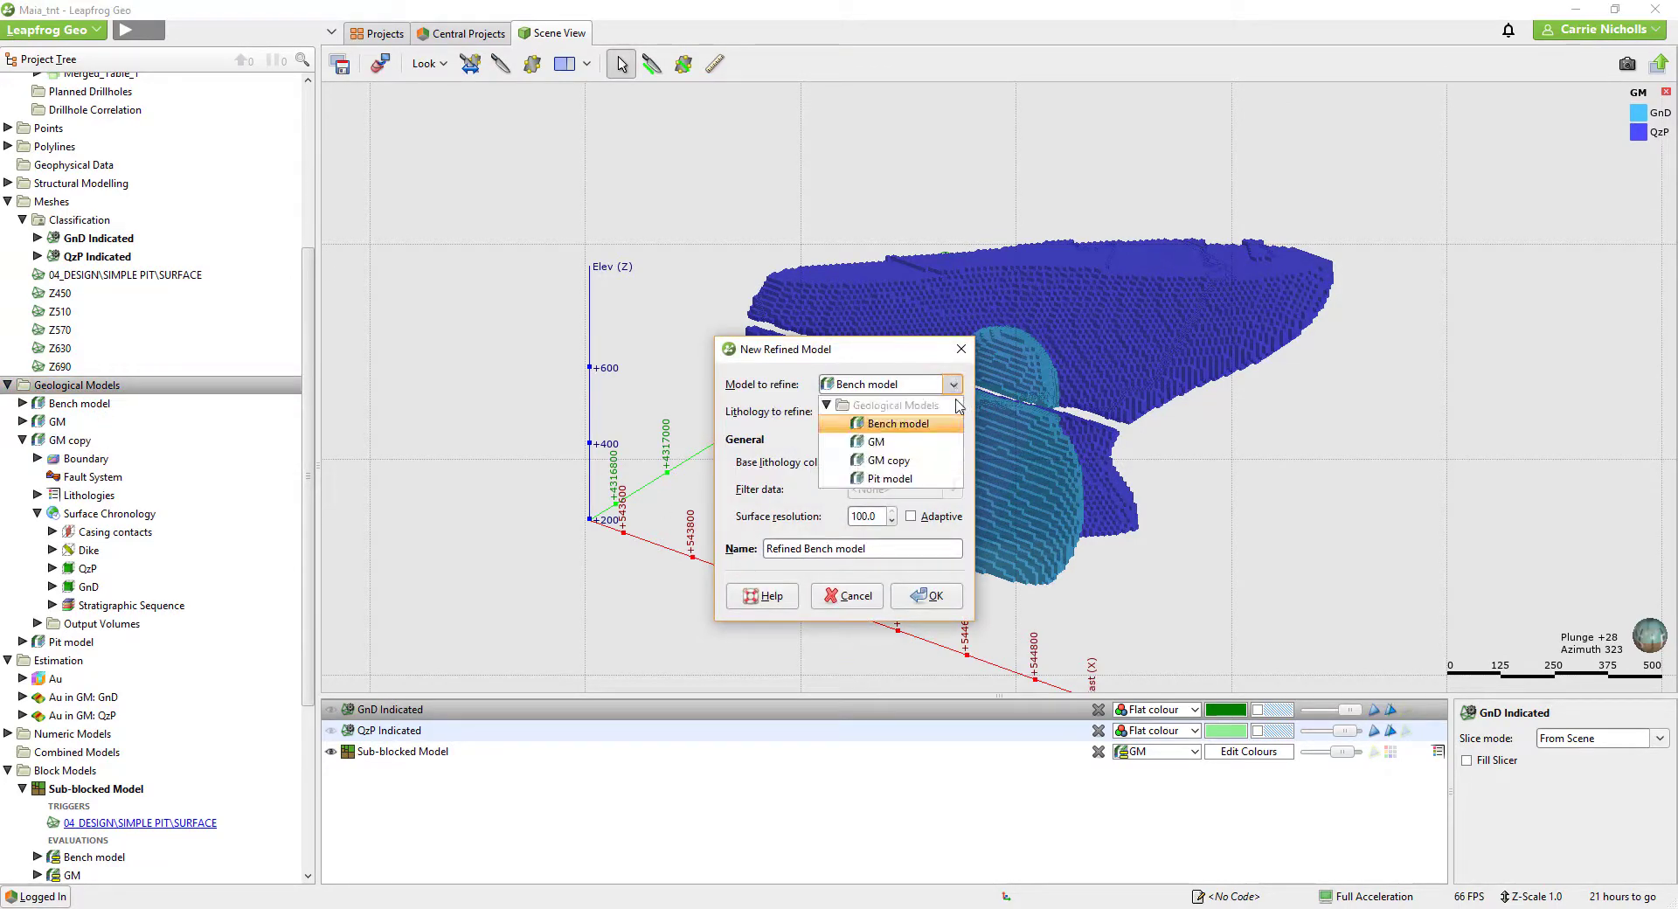
{"action": "left_click", "coordinate": [940, 470]}
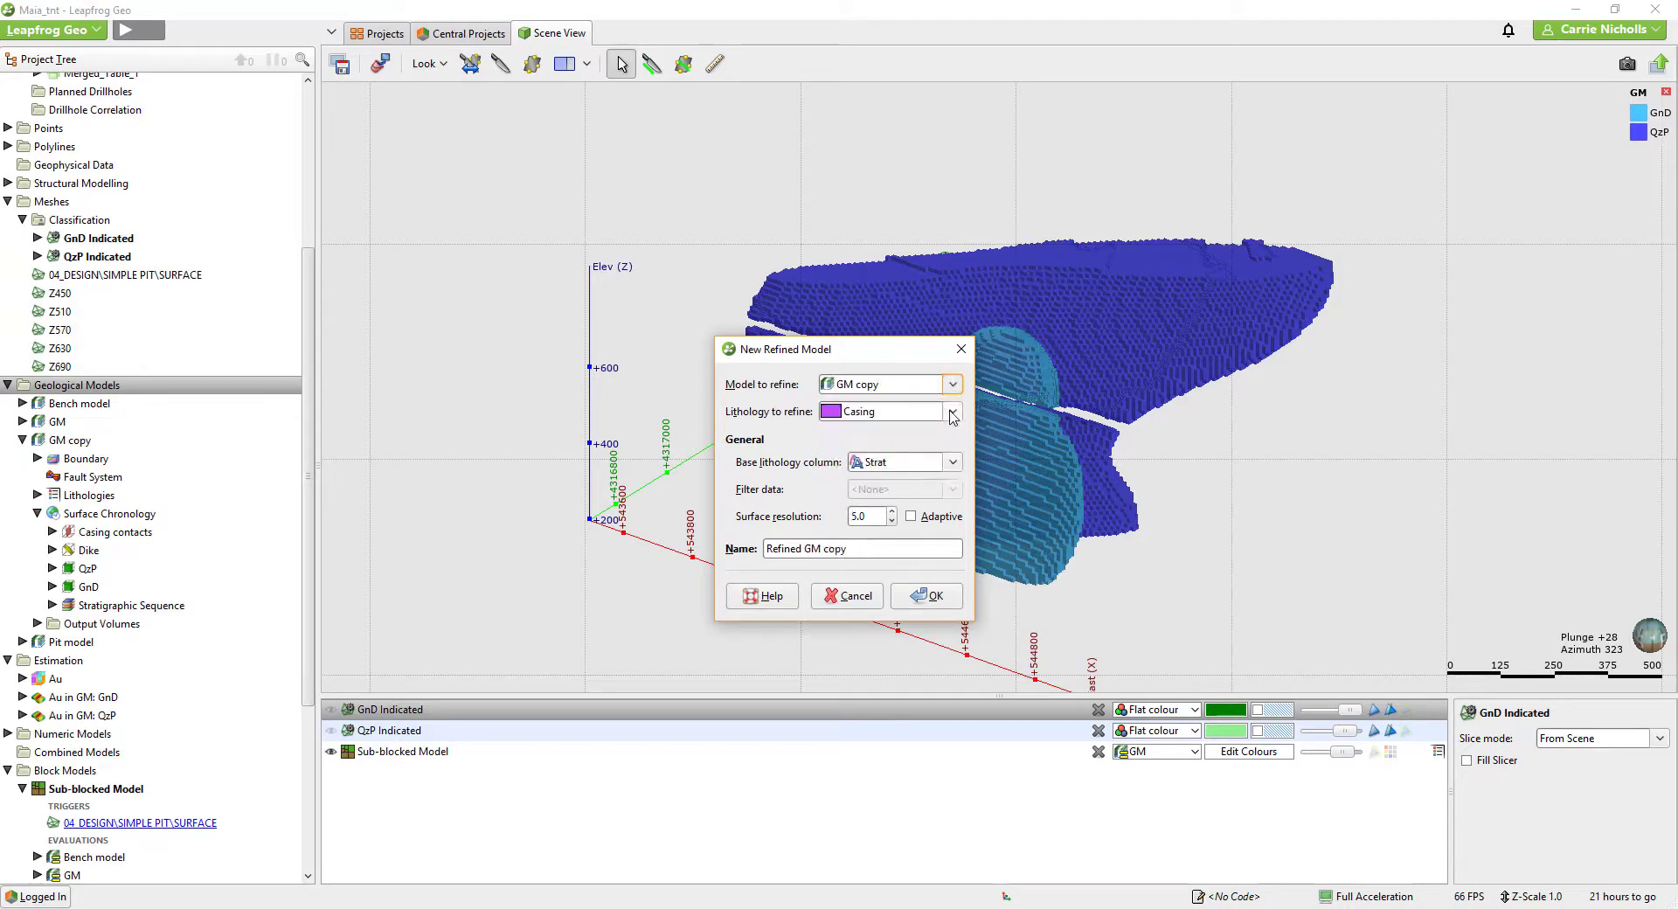
{"action": "left_click", "coordinate": [953, 414]}
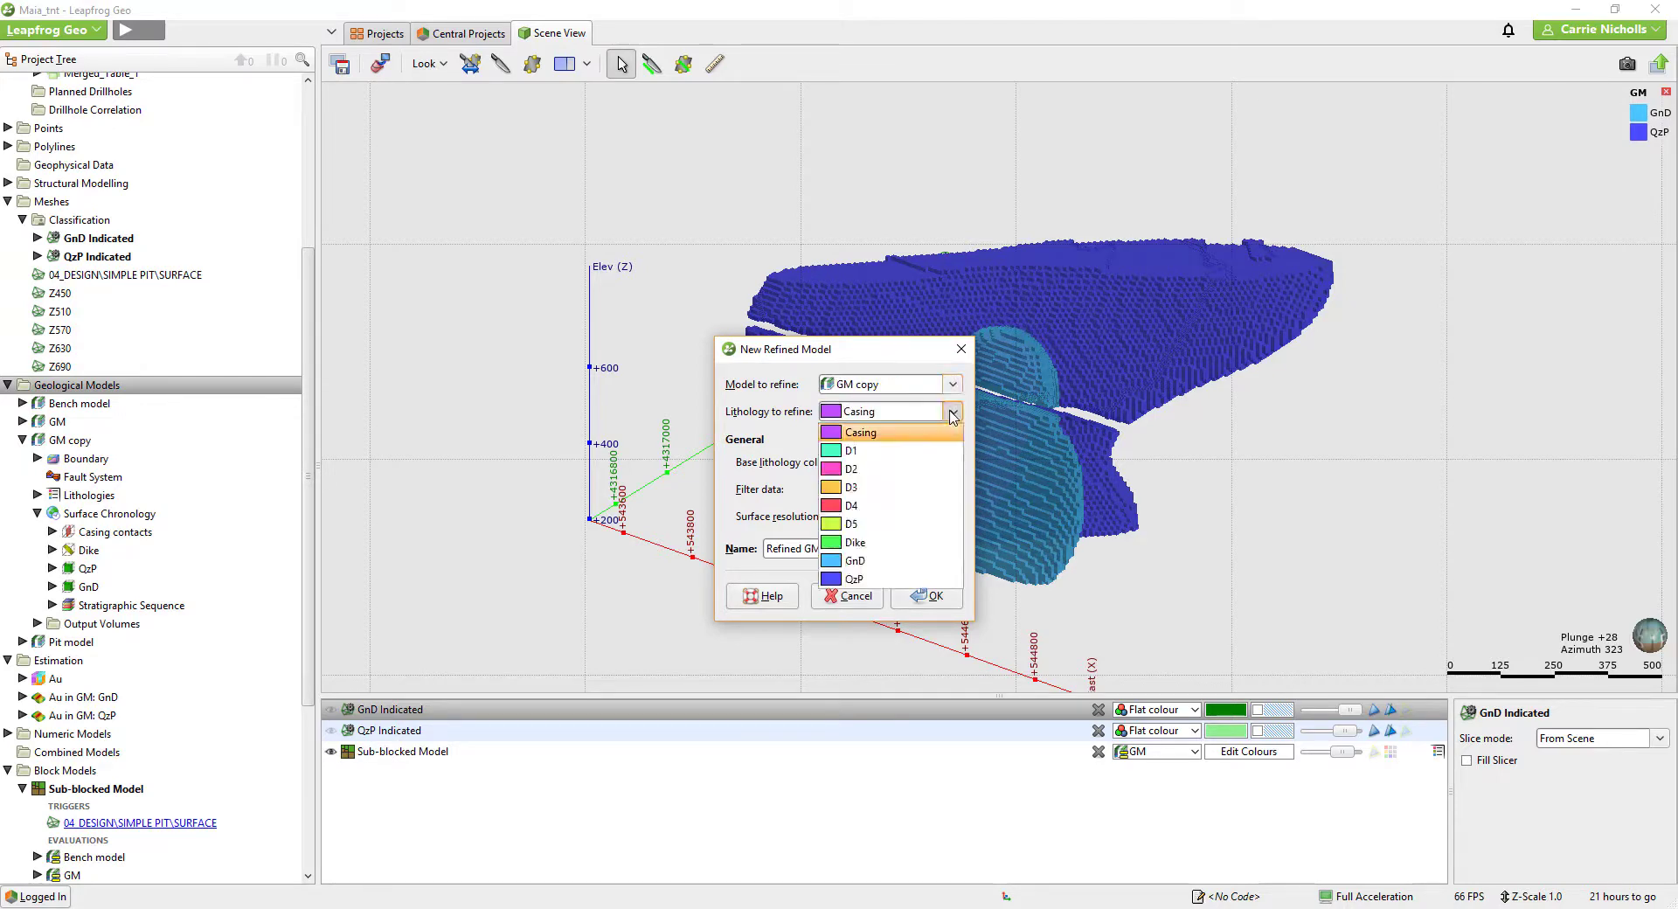
{"action": "left_click", "coordinate": [855, 561]}
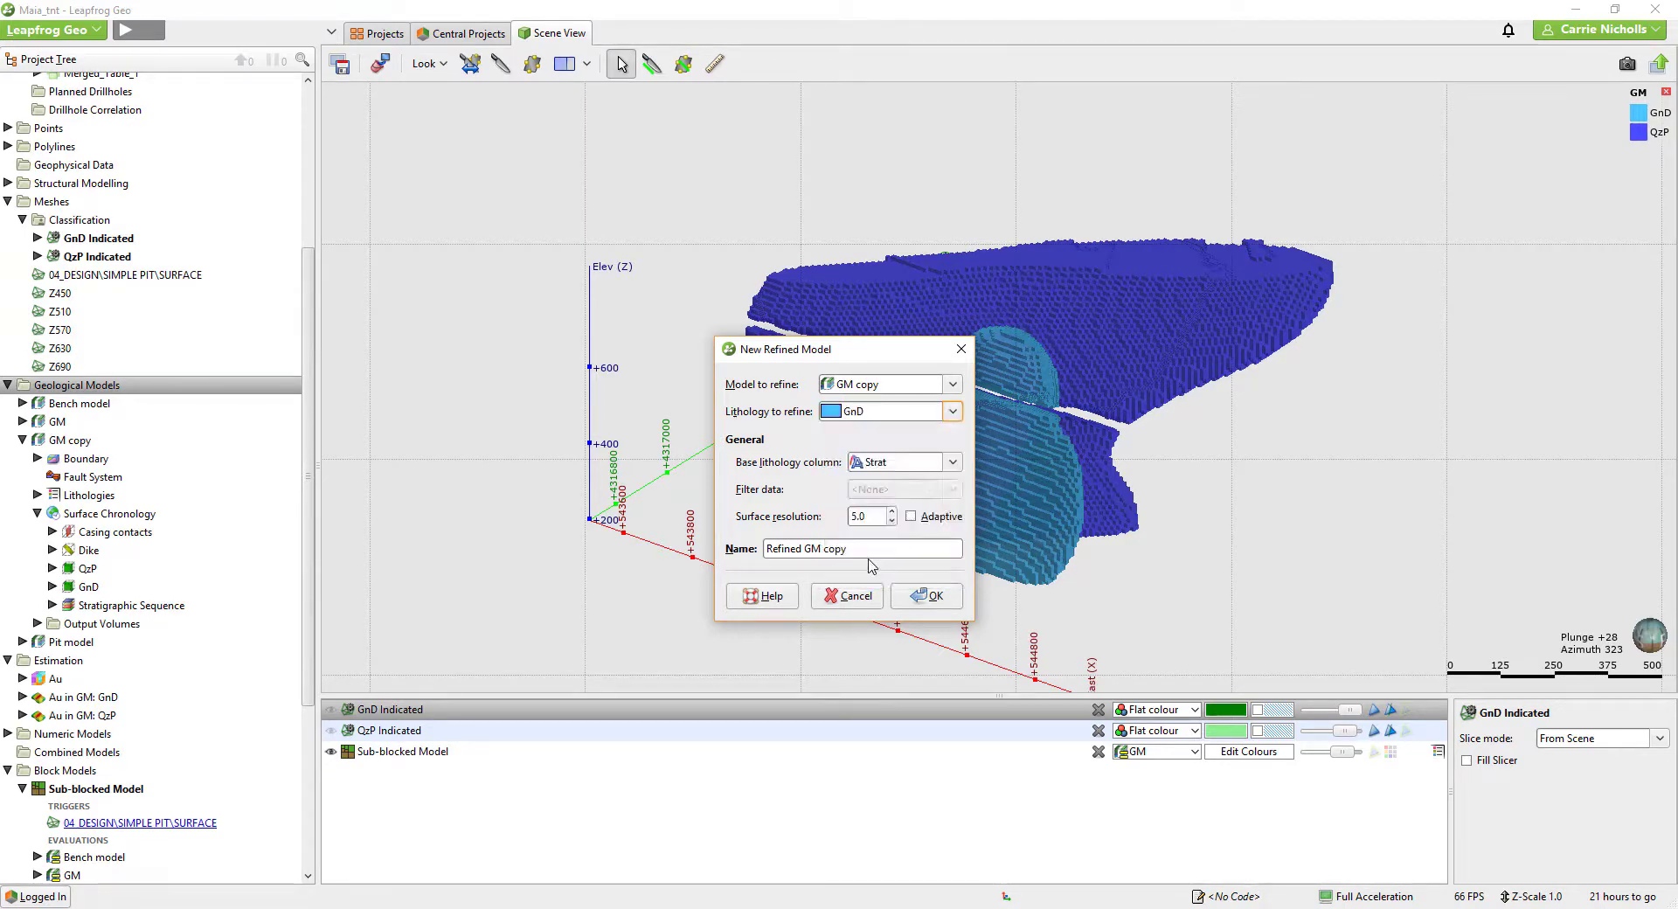
{"action": "left_click", "coordinate": [953, 464]}
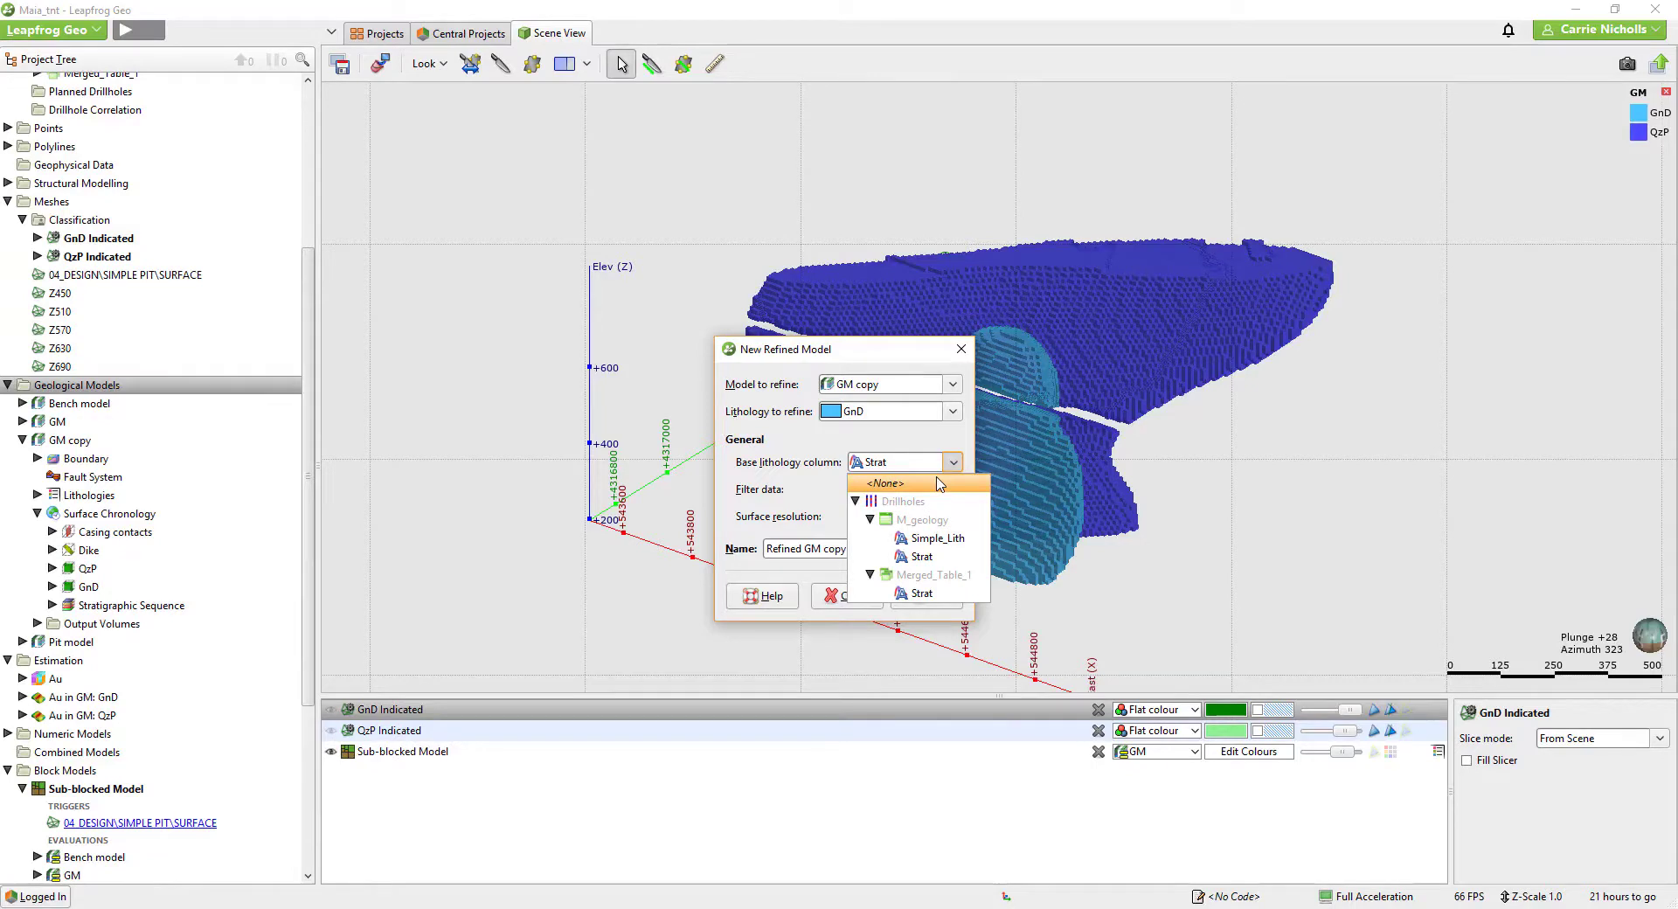
{"action": "left_click", "coordinate": [939, 483]}
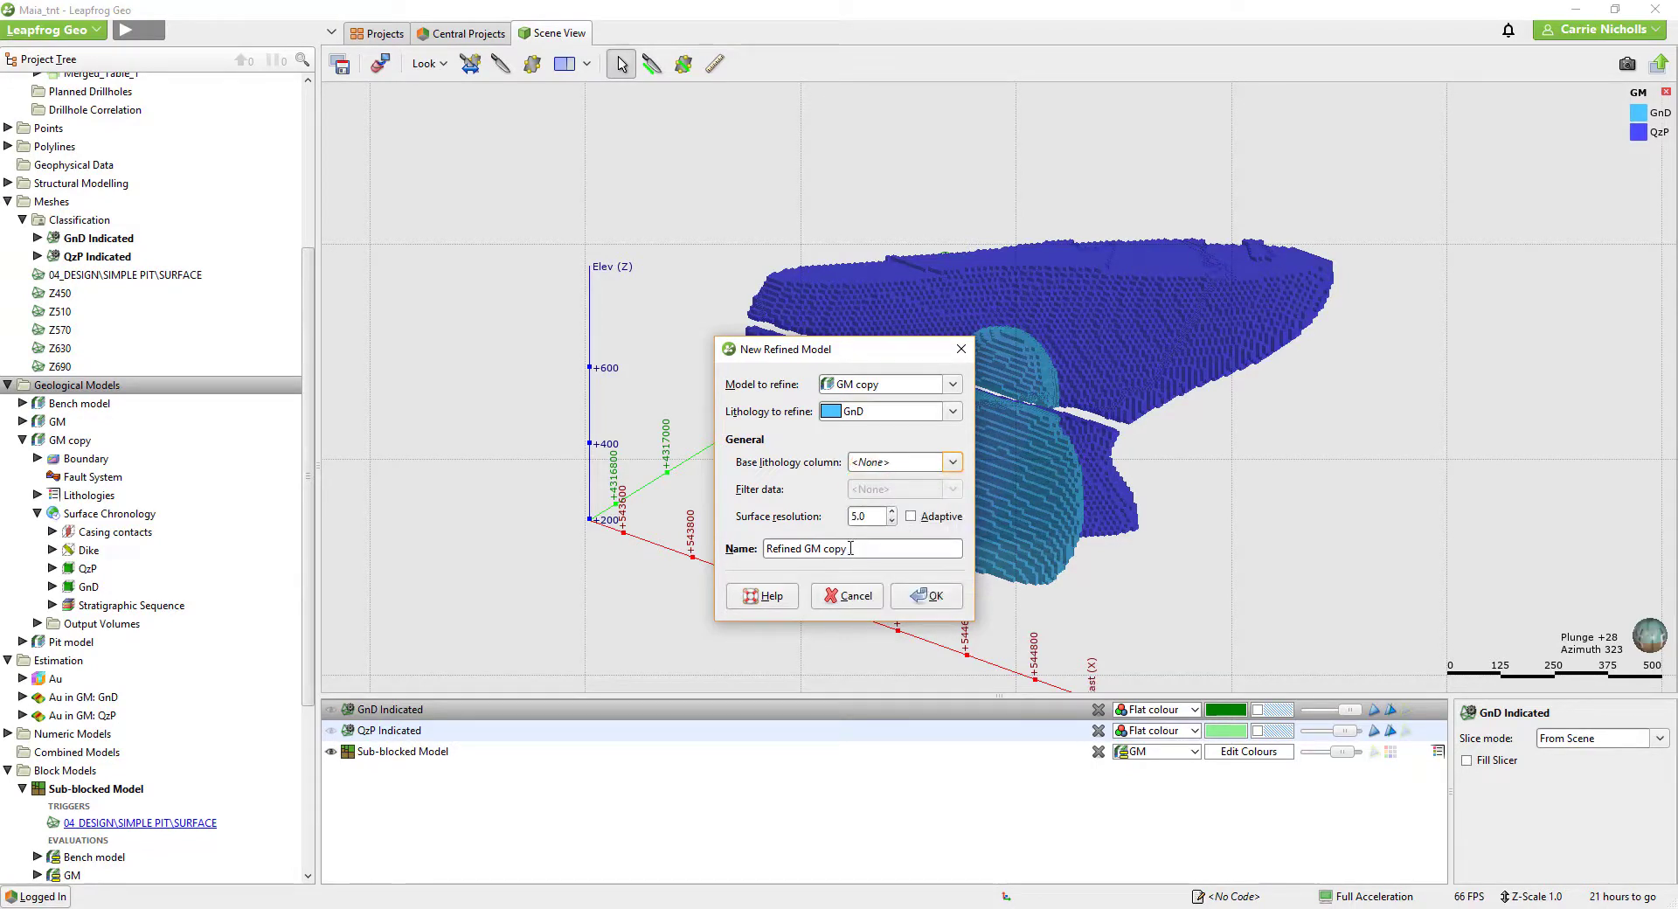
{"action": "left_click_drag", "start_coordinate": [851, 549], "coordinate": [760, 537]}
{"action": "type", "text": "Classification"}
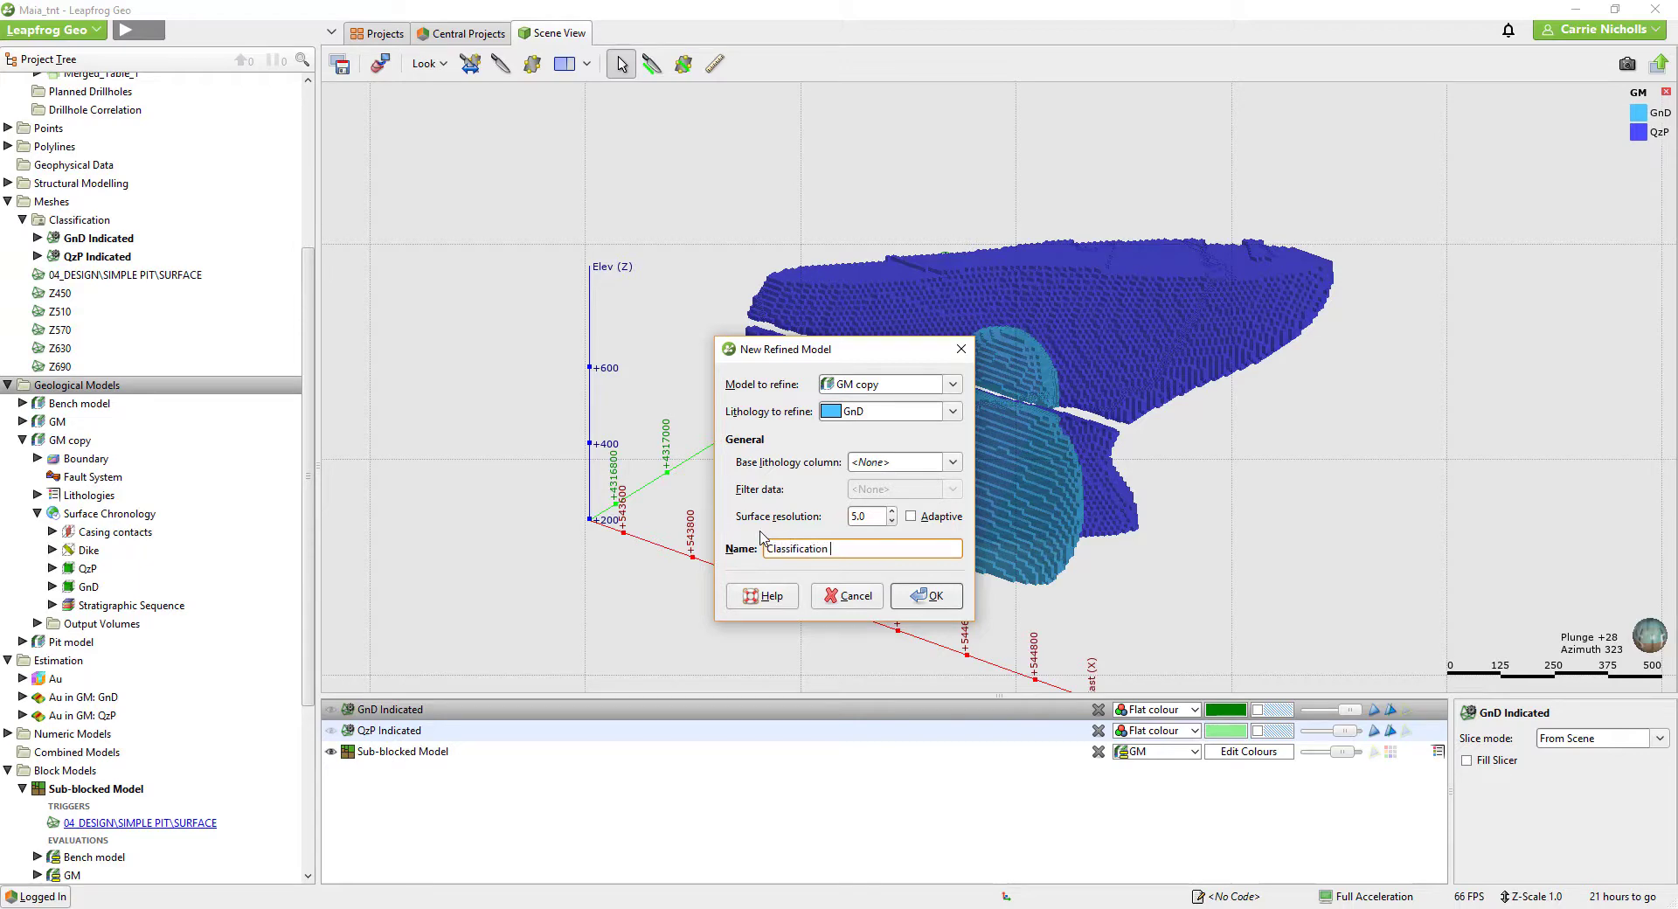
{"action": "type", "text": " model"}
{"action": "left_click", "coordinate": [925, 596]}
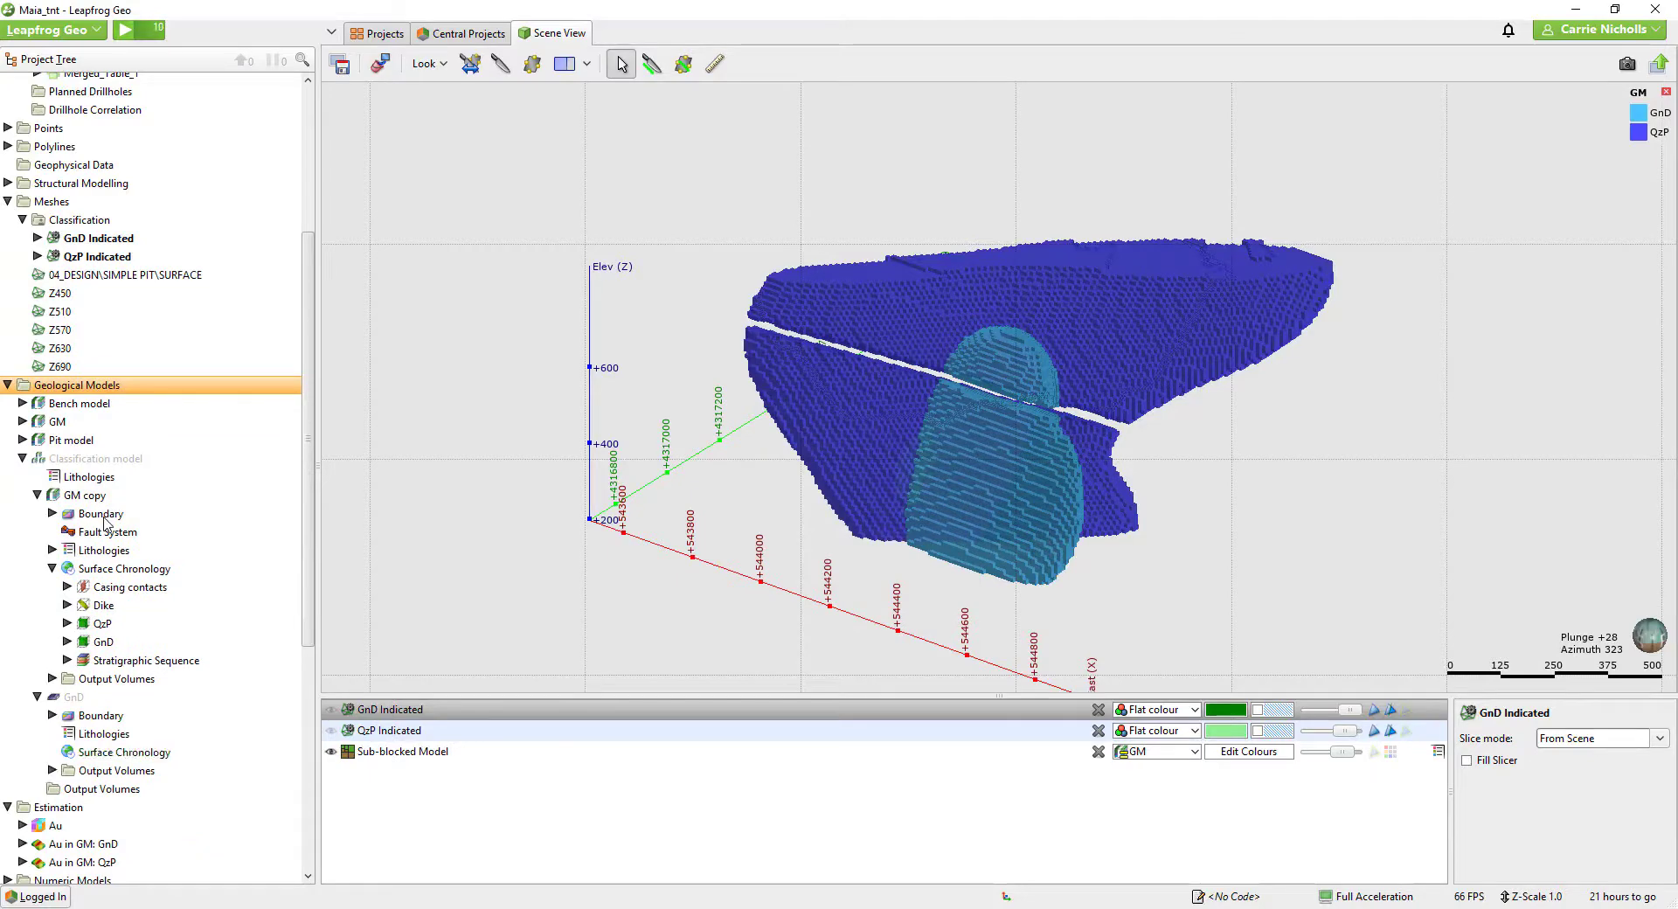
Add lithology rows Inferred and Indicated to the GnD sub-model and apply.
{"action": "scroll", "coordinate": [104, 522], "scroll_direction": "down", "scroll_amount": 3}
{"action": "left_click", "coordinate": [65, 533]}
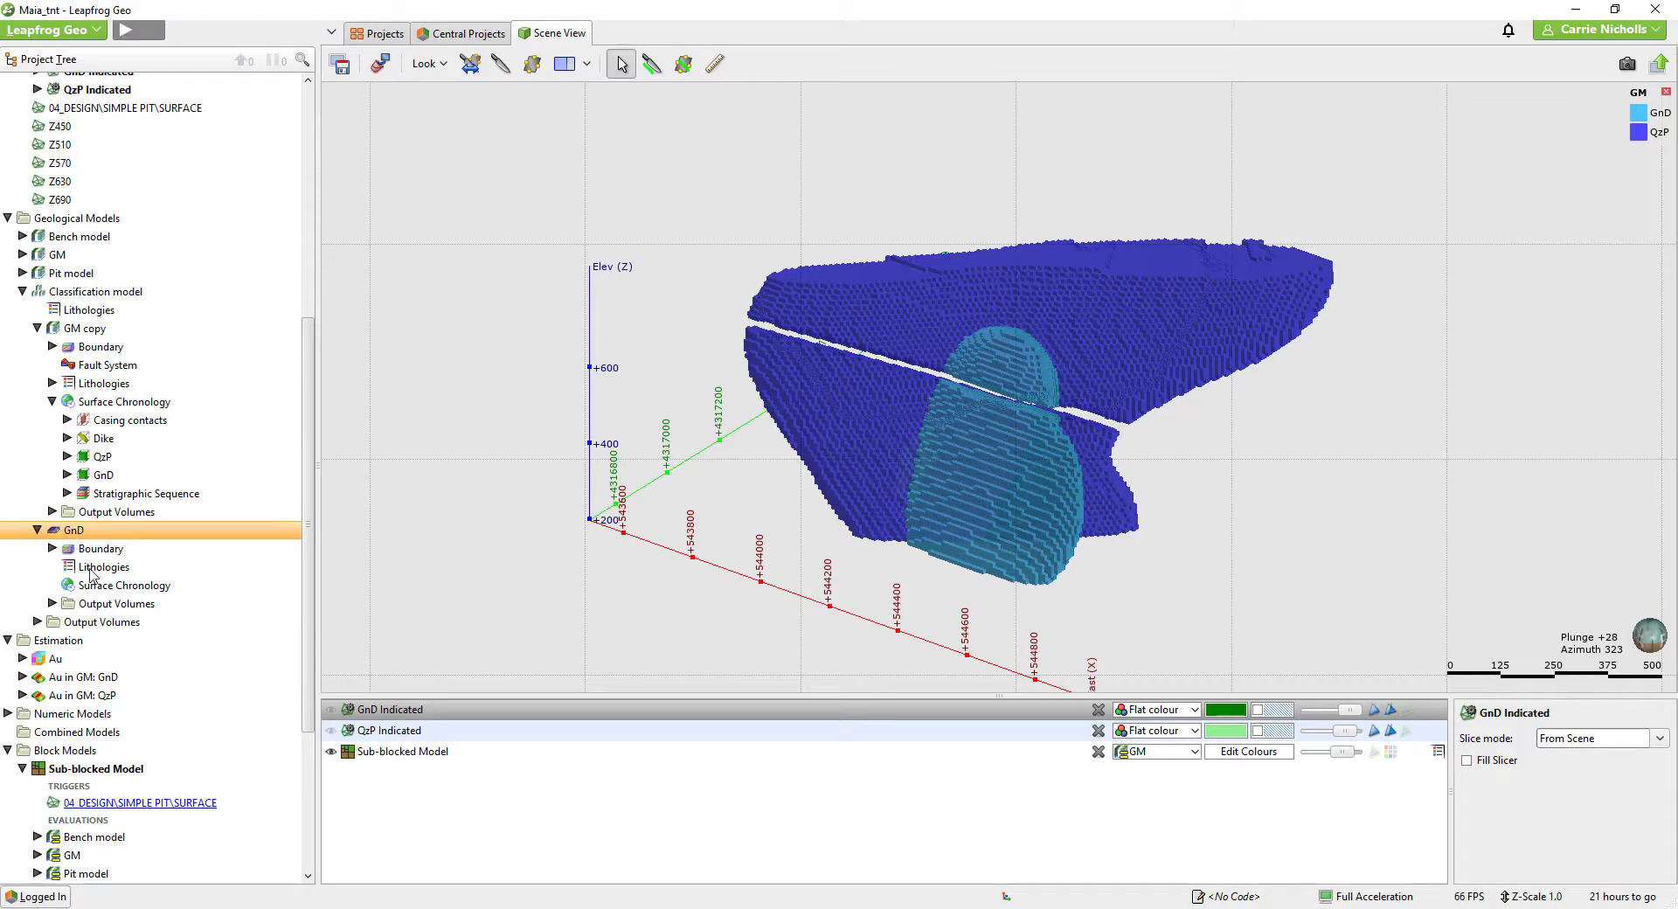
{"action": "double_click", "coordinate": [87, 566]}
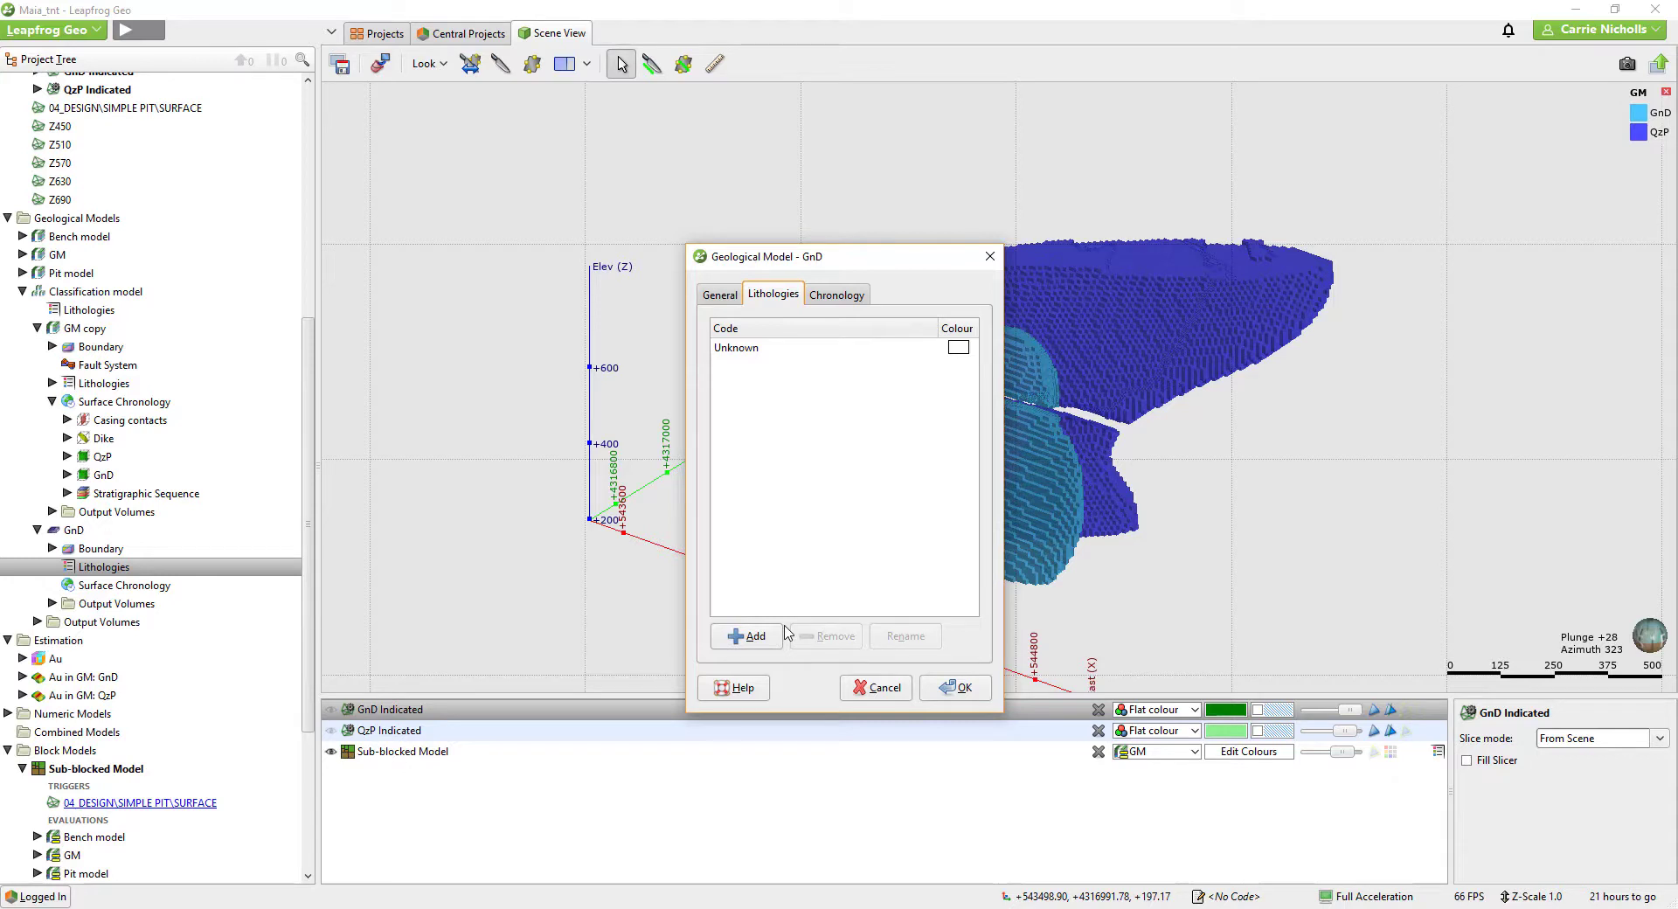
{"action": "left_click", "coordinate": [759, 635]}
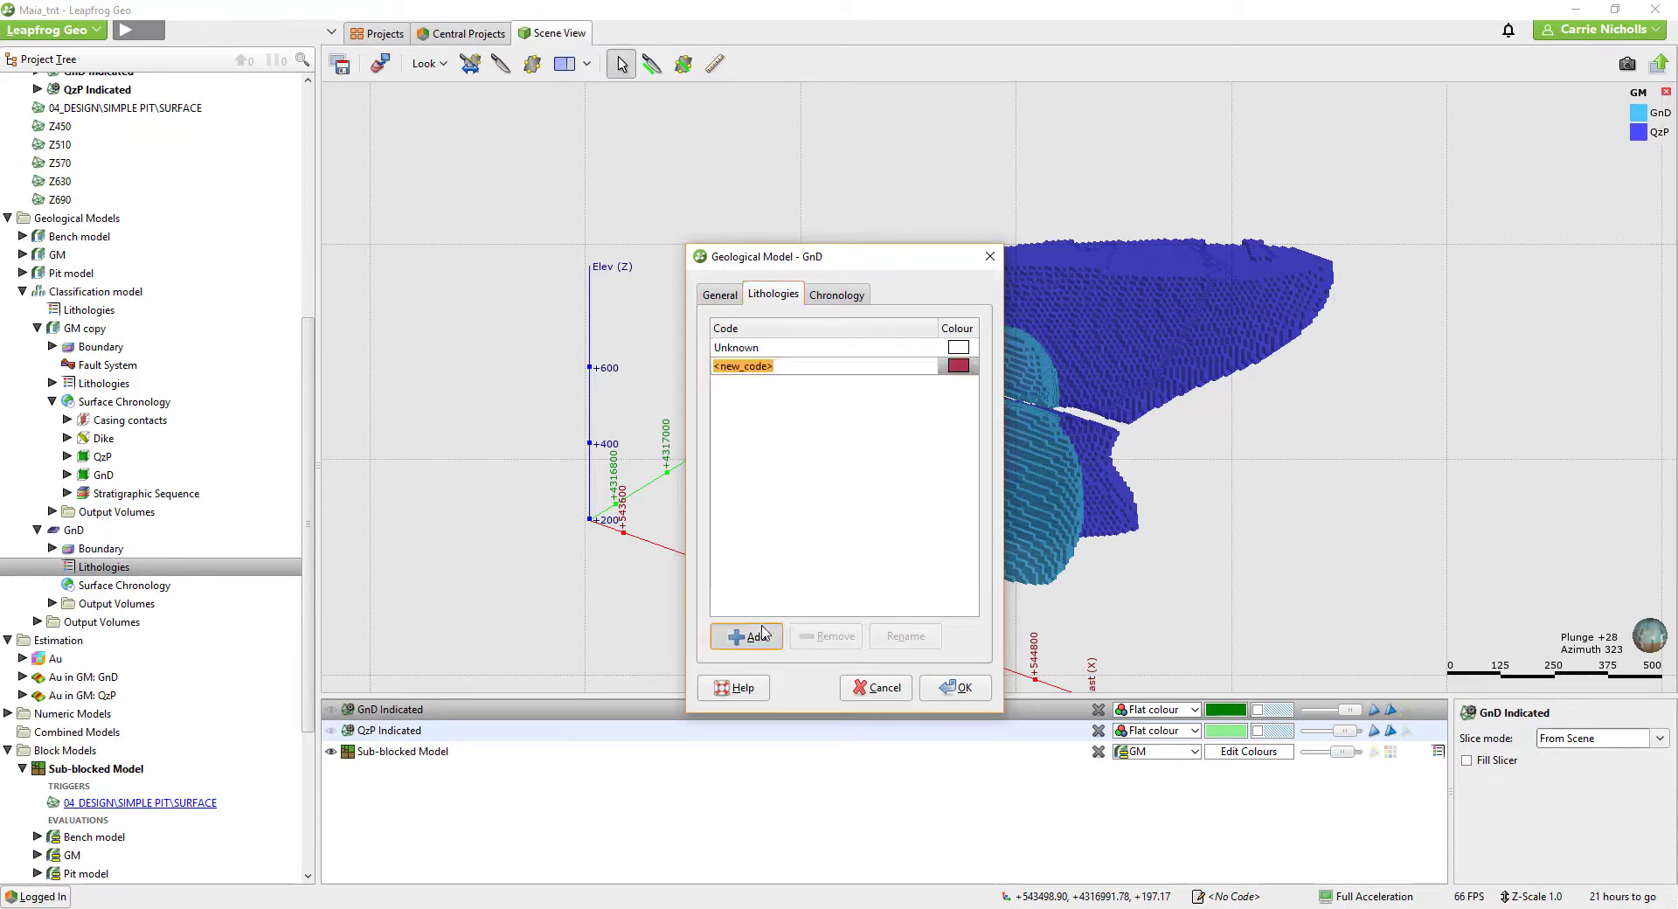
{"action": "type", "text": "Inferred"}
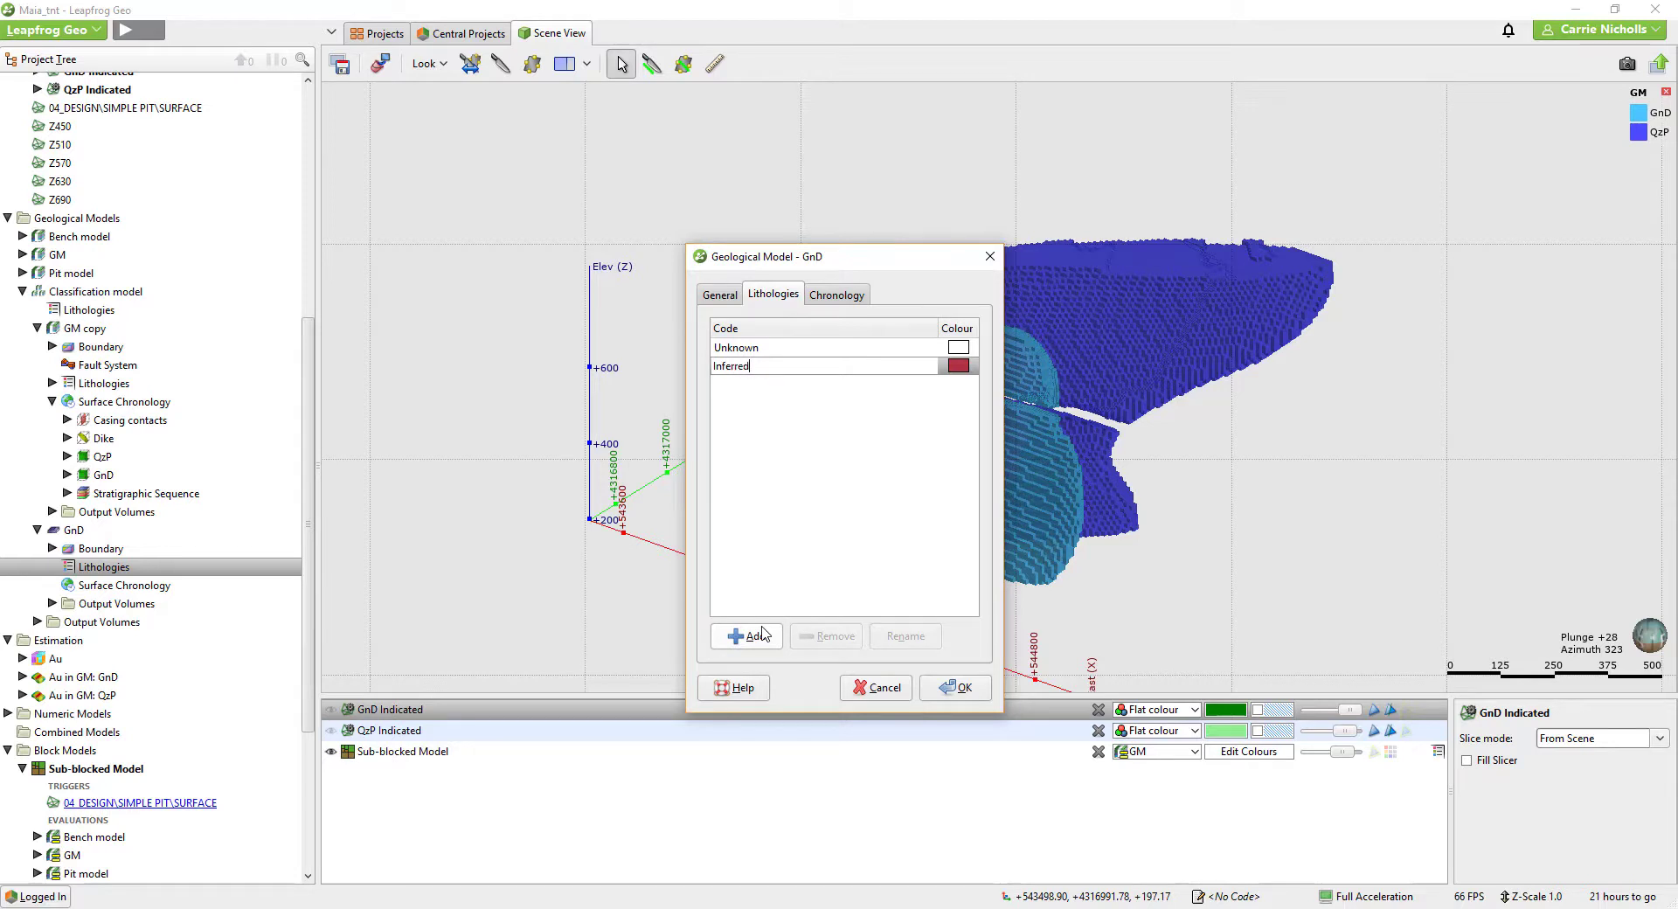
{"action": "key", "text": "Return"}
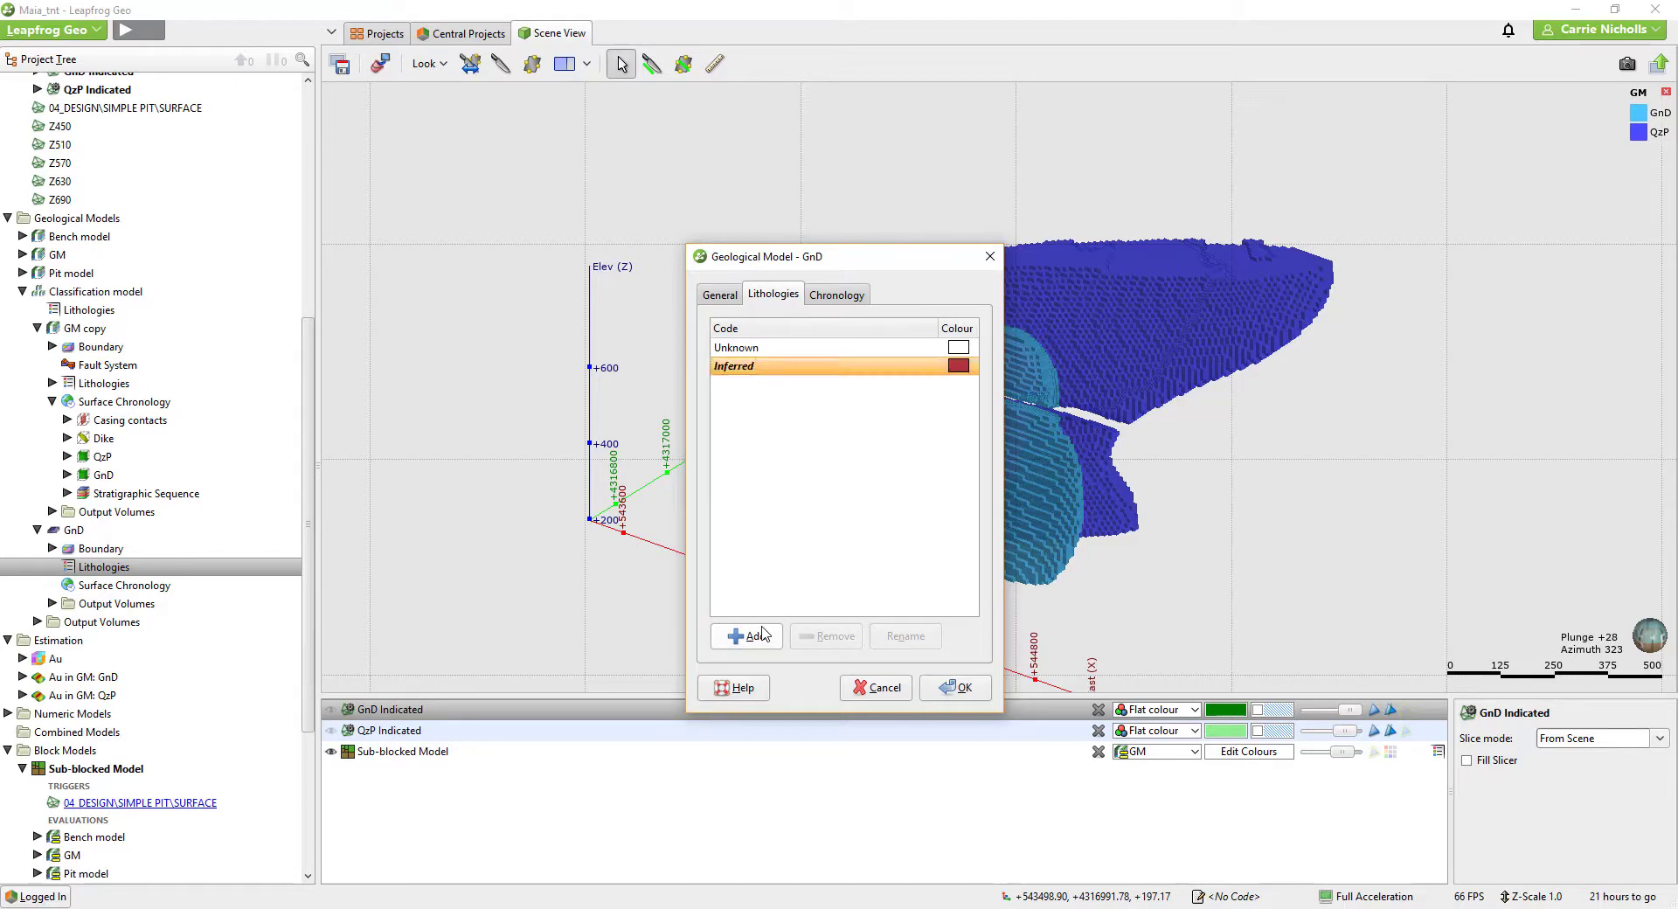
{"action": "left_click", "coordinate": [762, 635]}
{"action": "type", "text": "Indicated"}
{"action": "key", "text": "Return"}
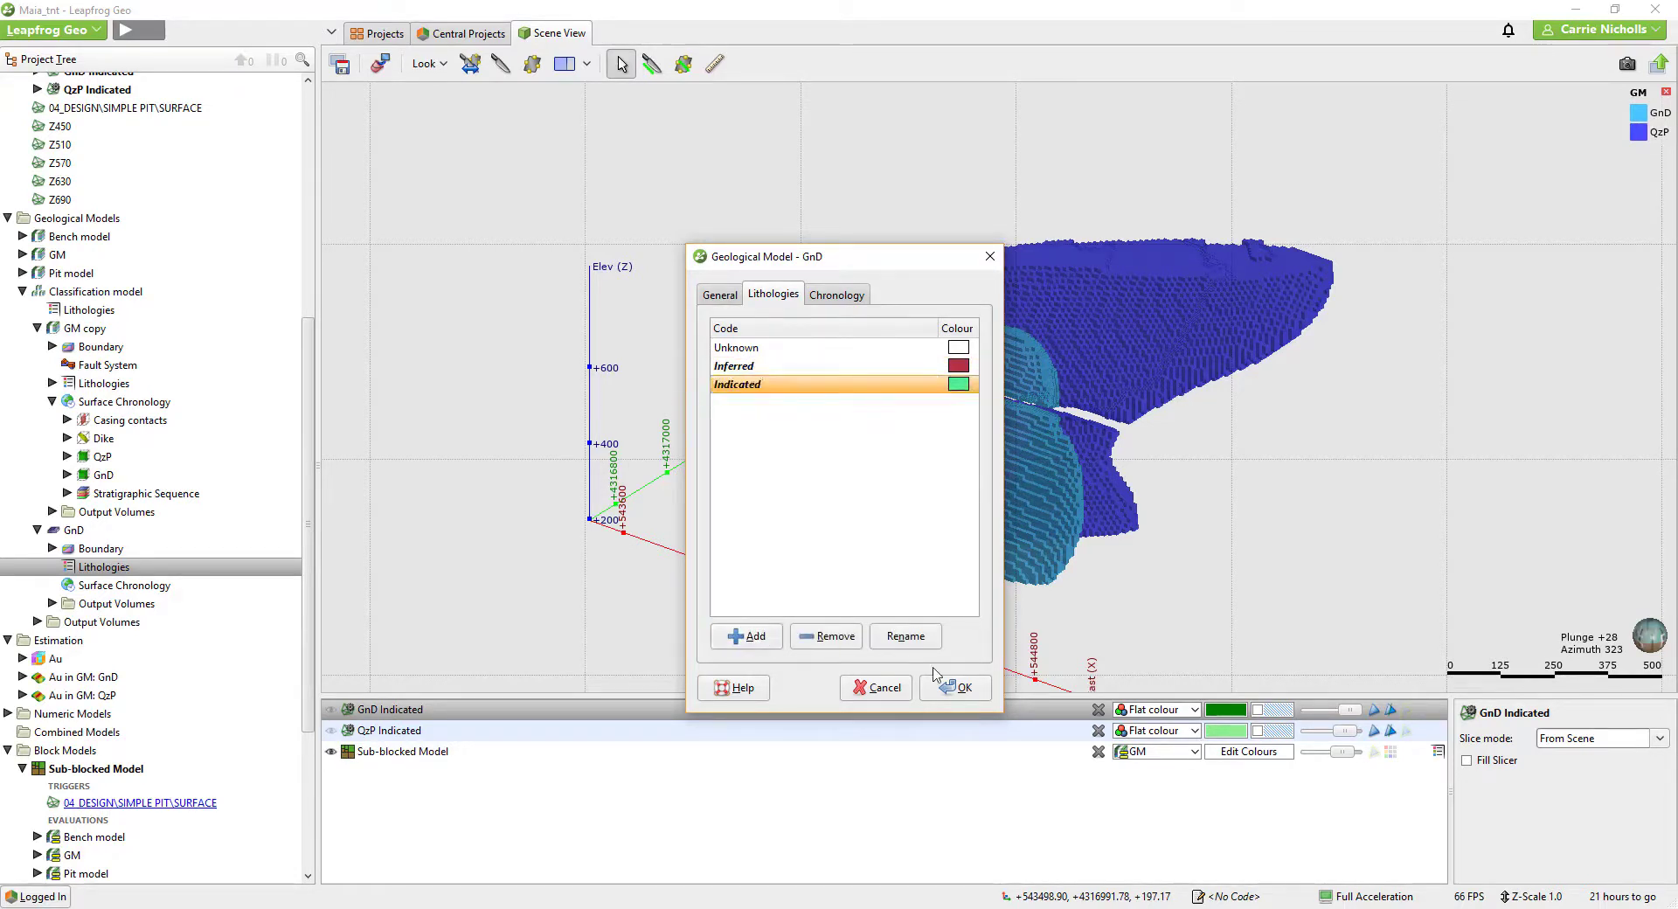
{"action": "left_click", "coordinate": [953, 689]}
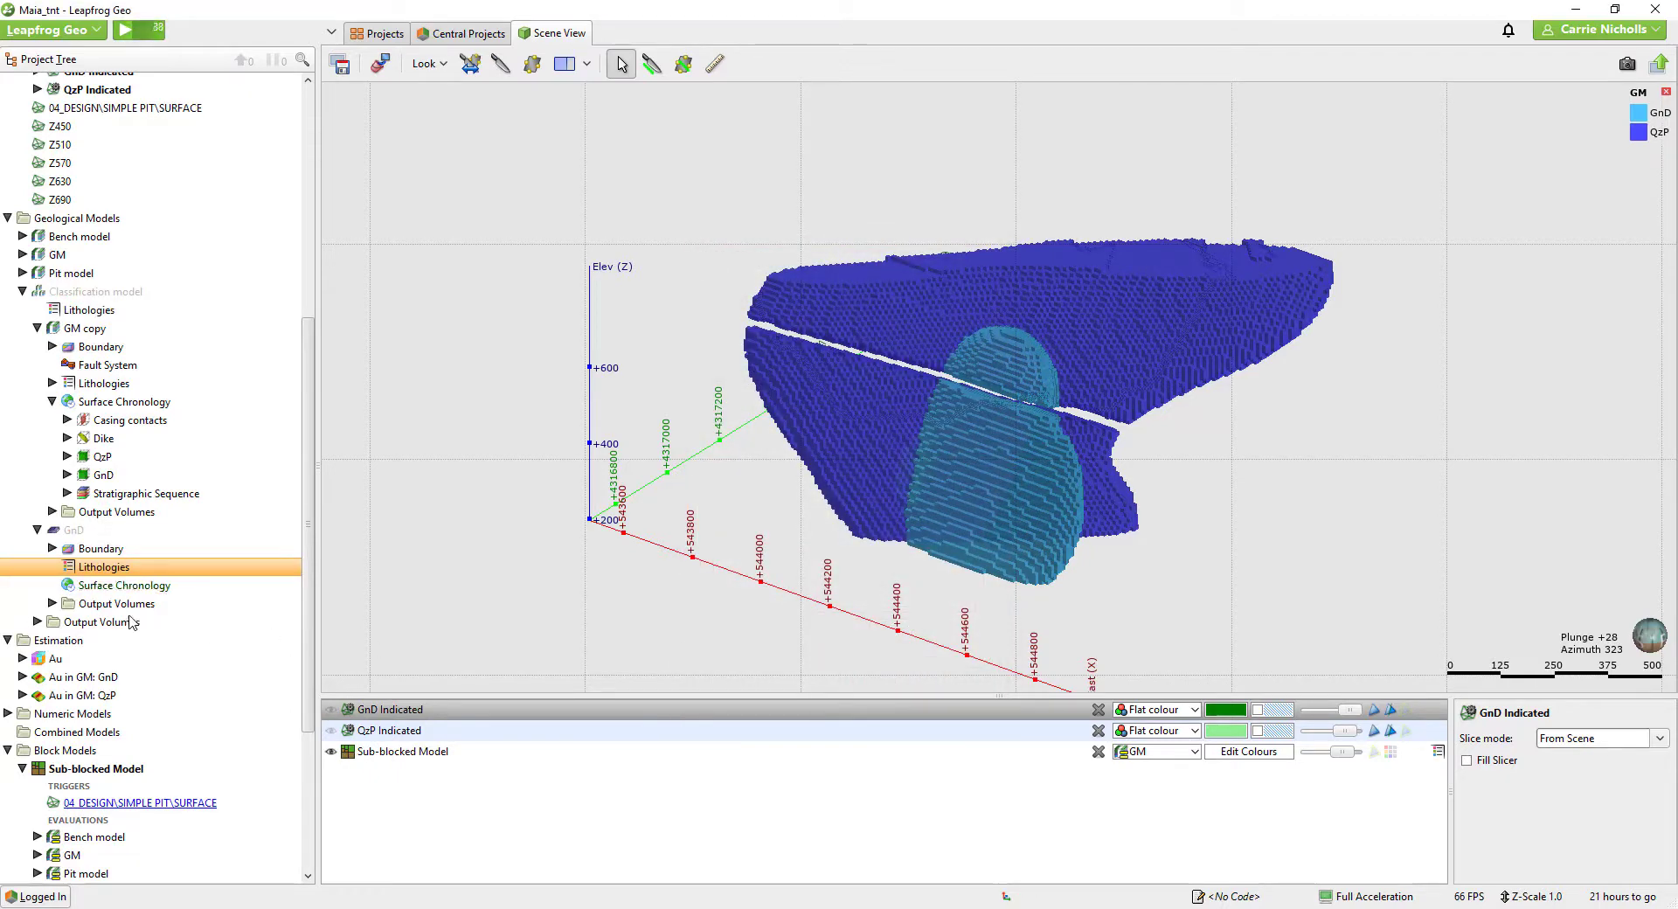
Create a GnD intrusion from the GnD Indicated surface, with Indicated younger than Inferred.
{"action": "left_click", "coordinate": [80, 588]}
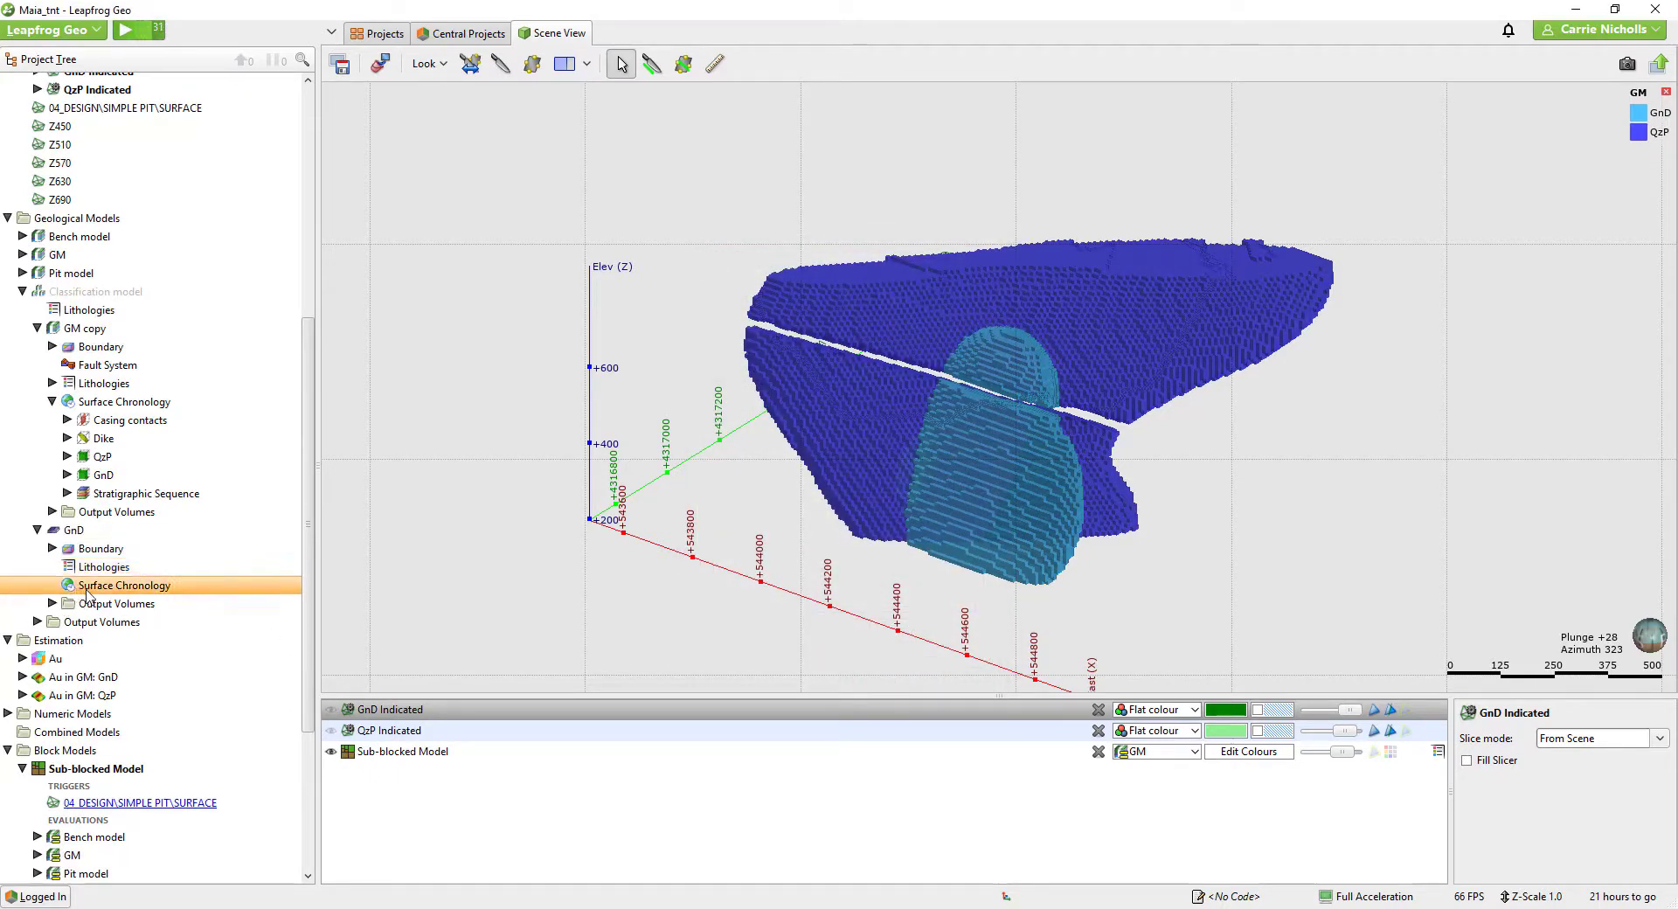
{"action": "right_click", "coordinate": [157, 592]}
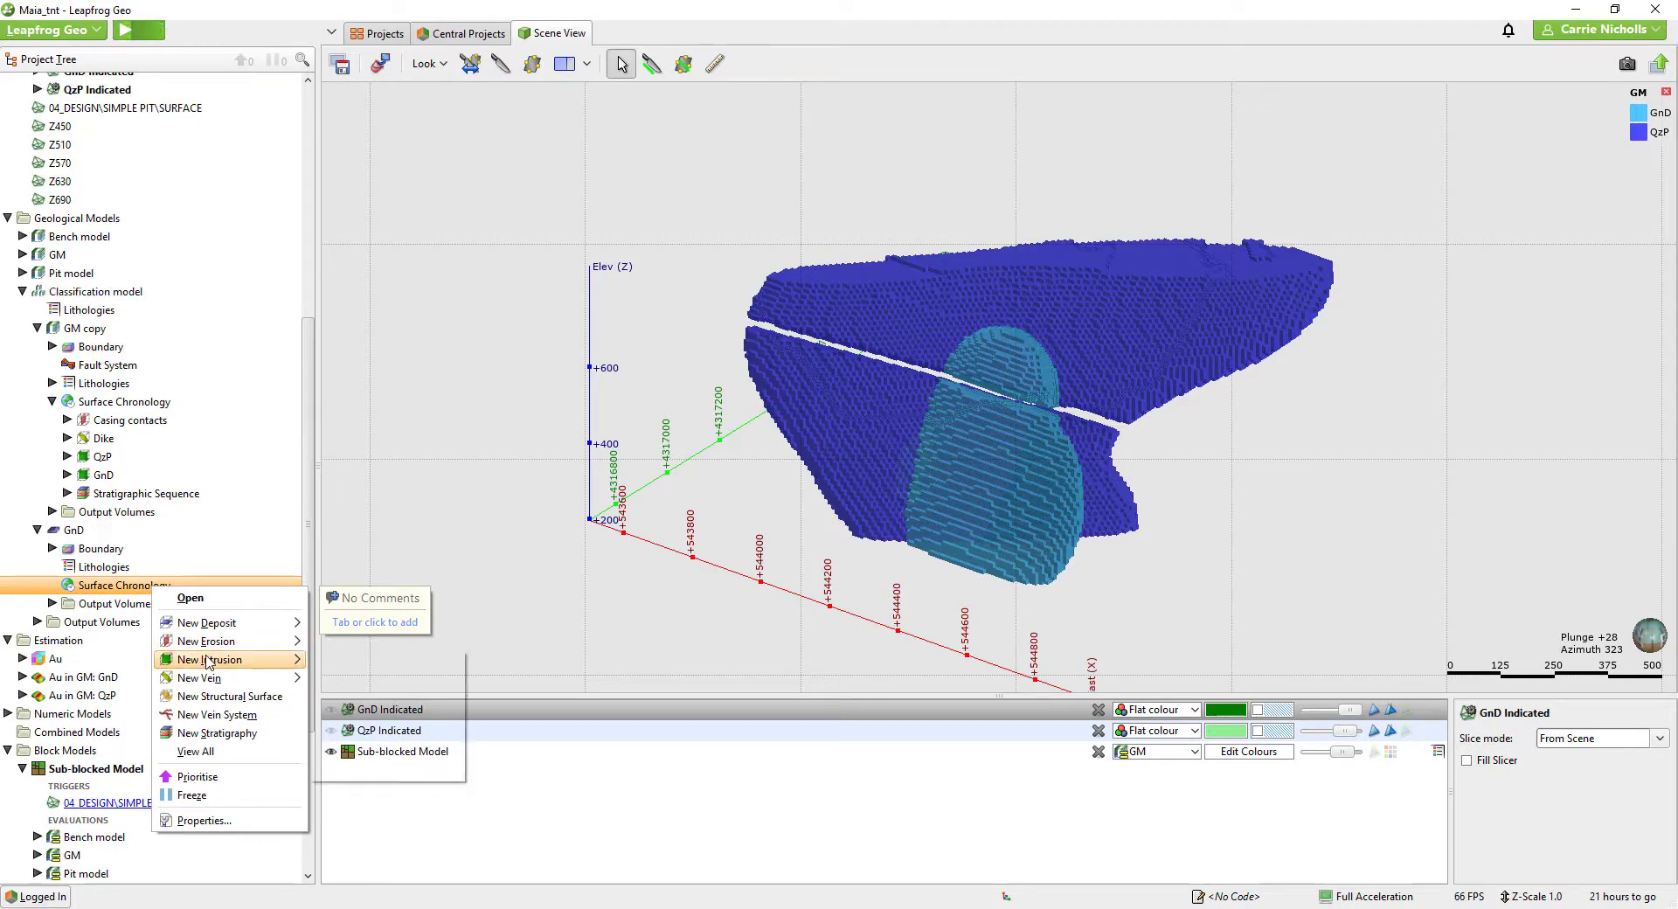
{"action": "mouse_move", "coordinate": [209, 663]}
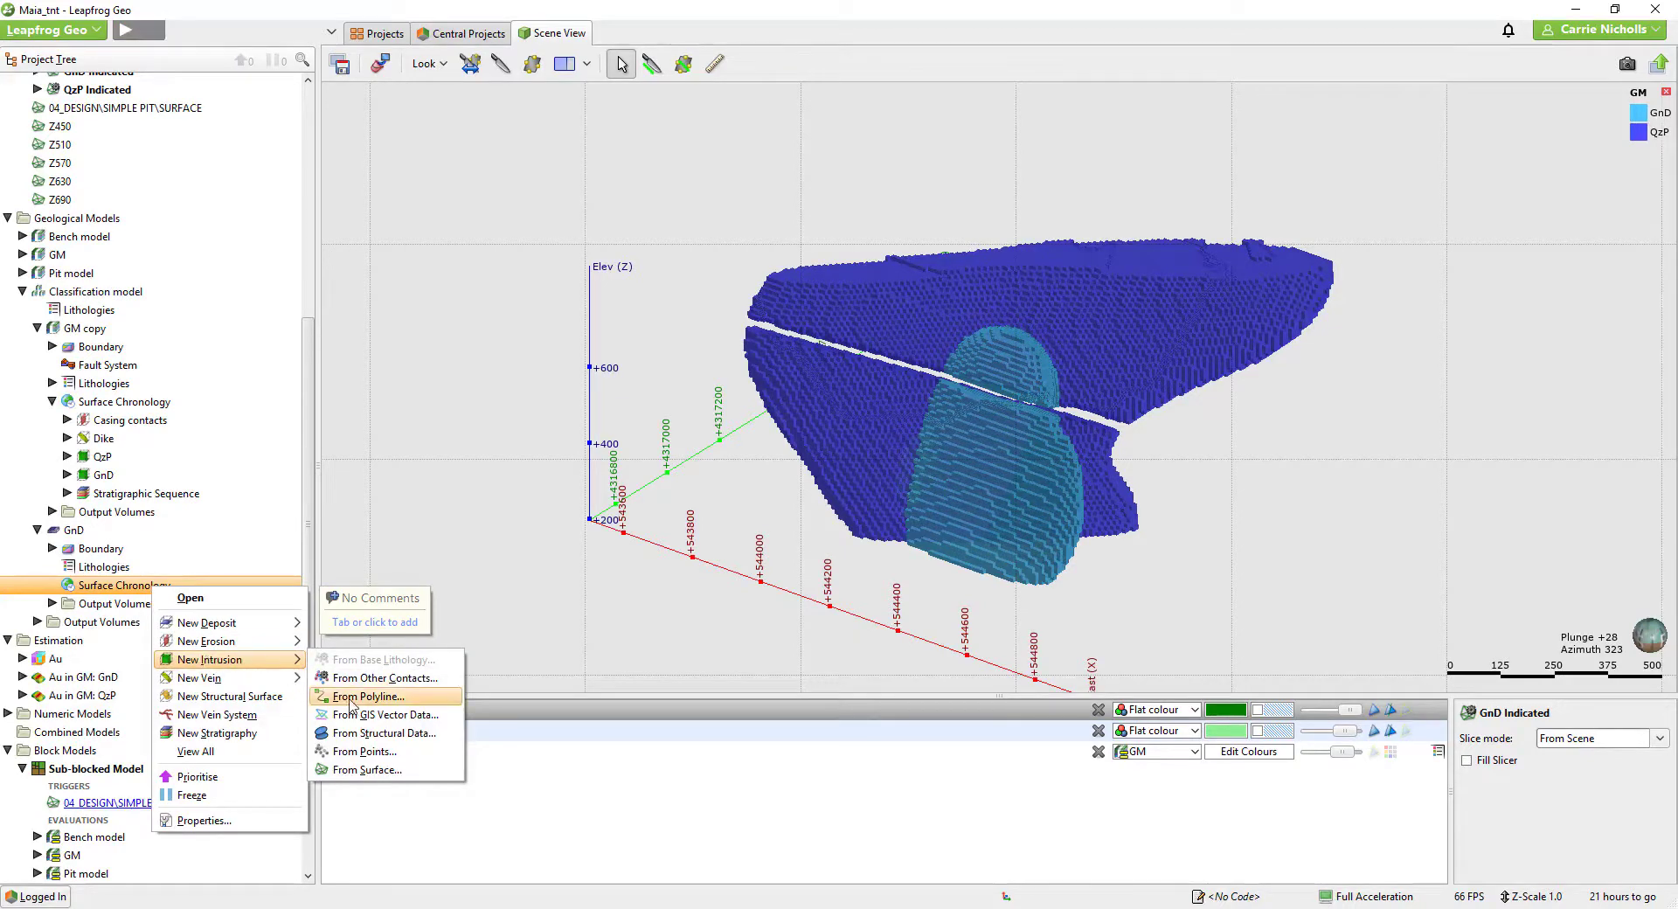
{"action": "left_click", "coordinate": [365, 770]}
{"action": "left_click", "coordinate": [773, 423]}
{"action": "left_click", "coordinate": [769, 505]}
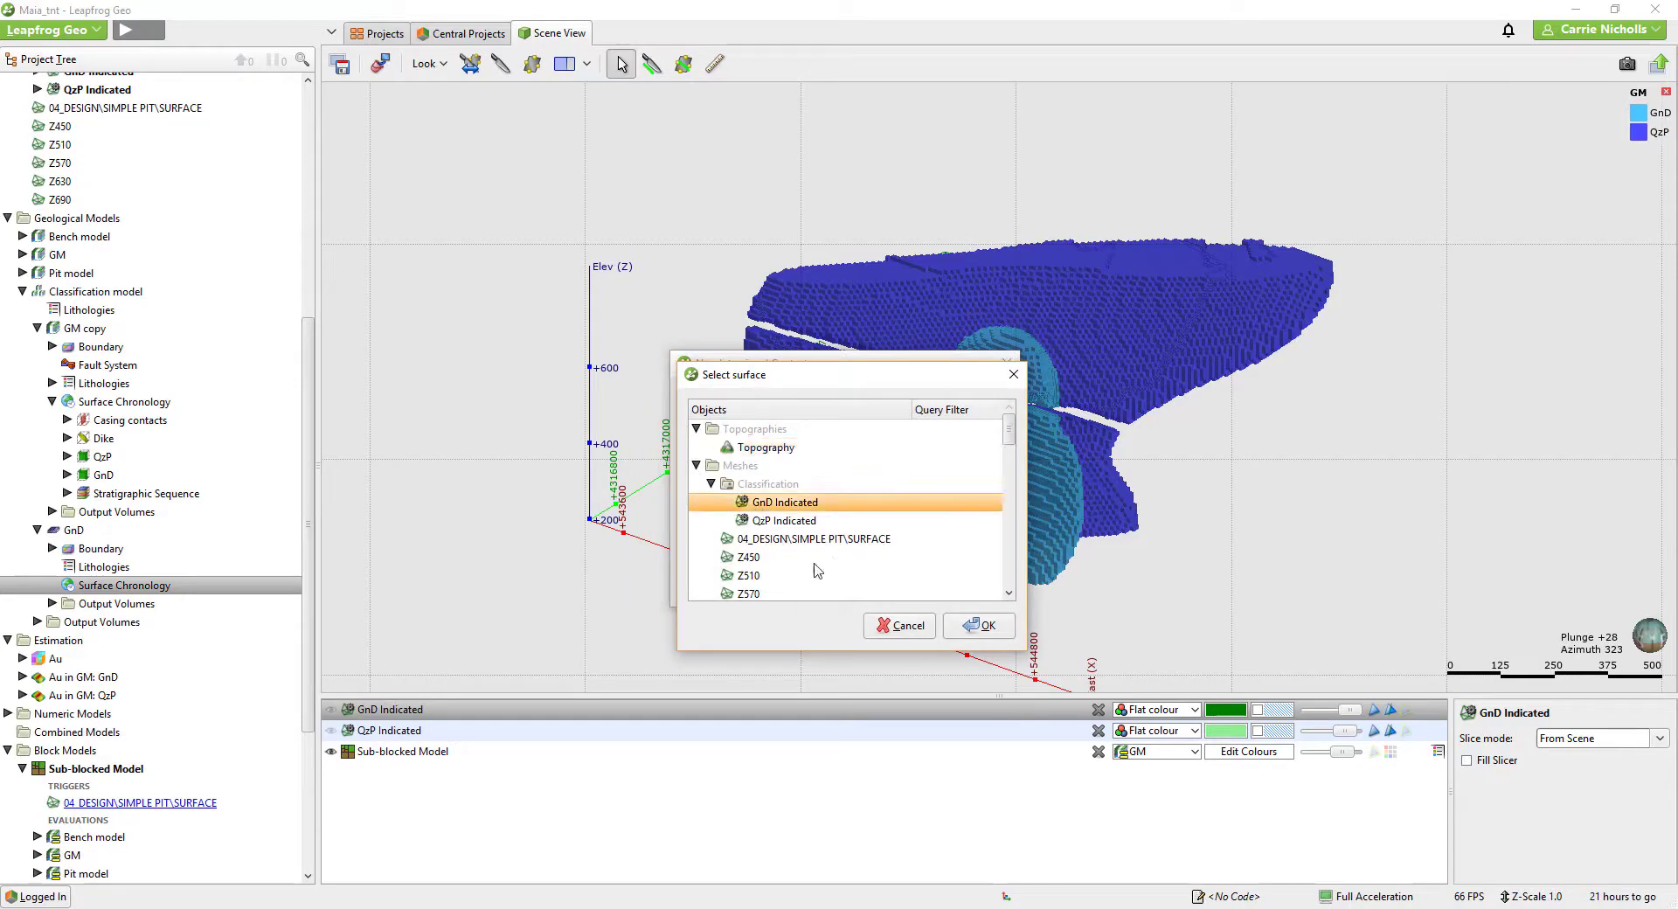
{"action": "left_click", "coordinate": [978, 625]}
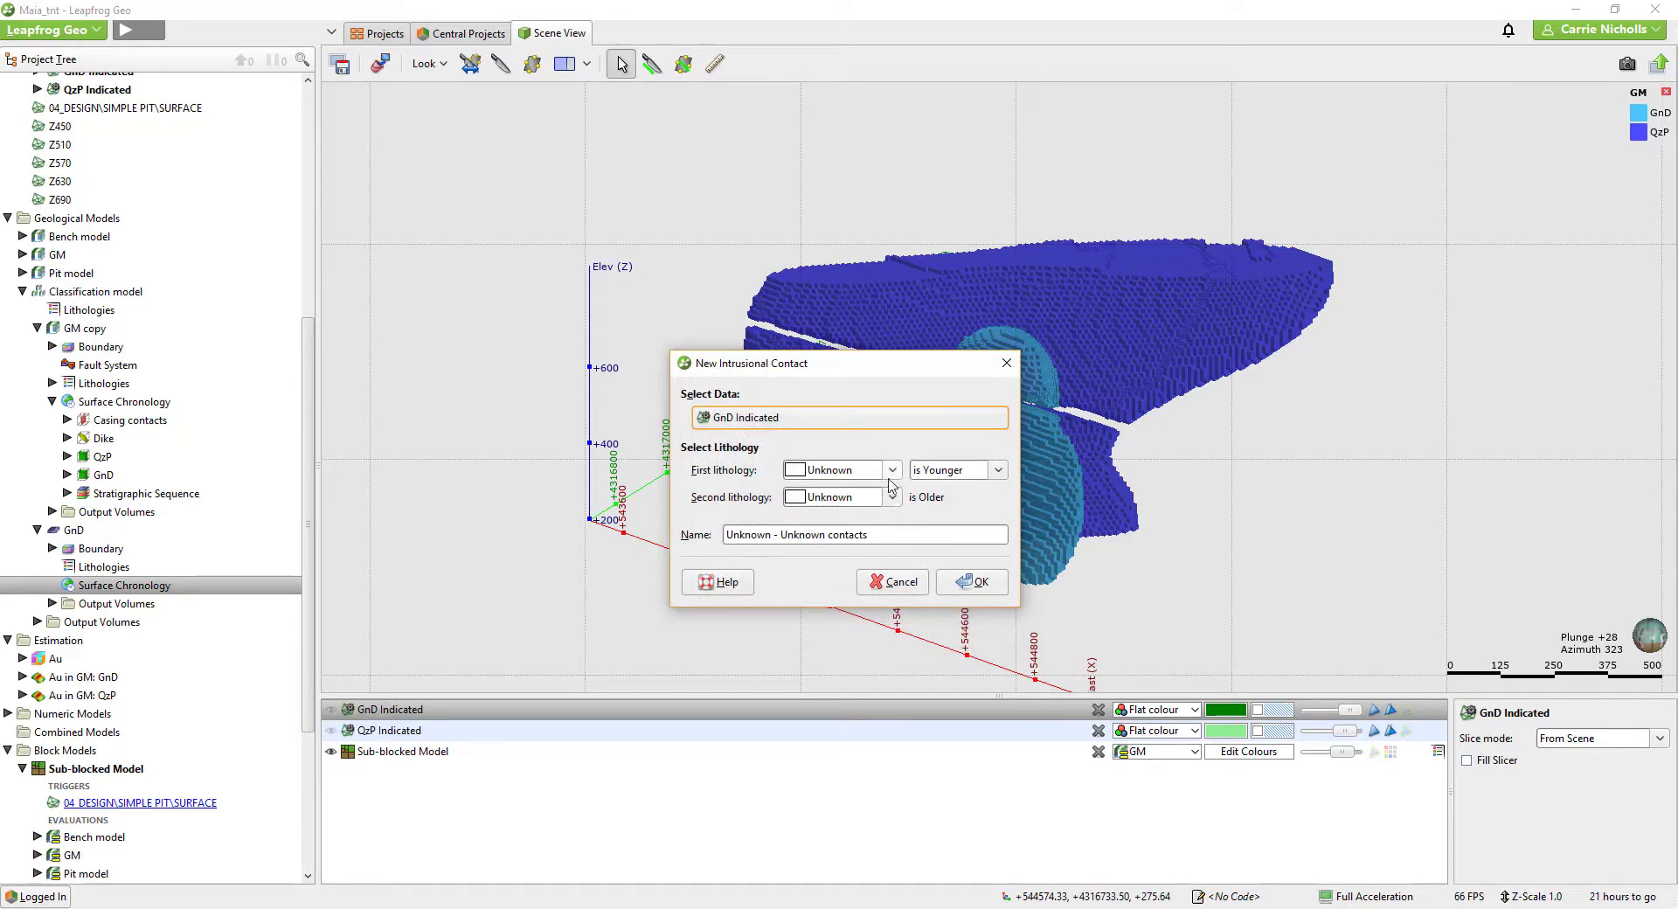
{"action": "left_click", "coordinate": [892, 470]}
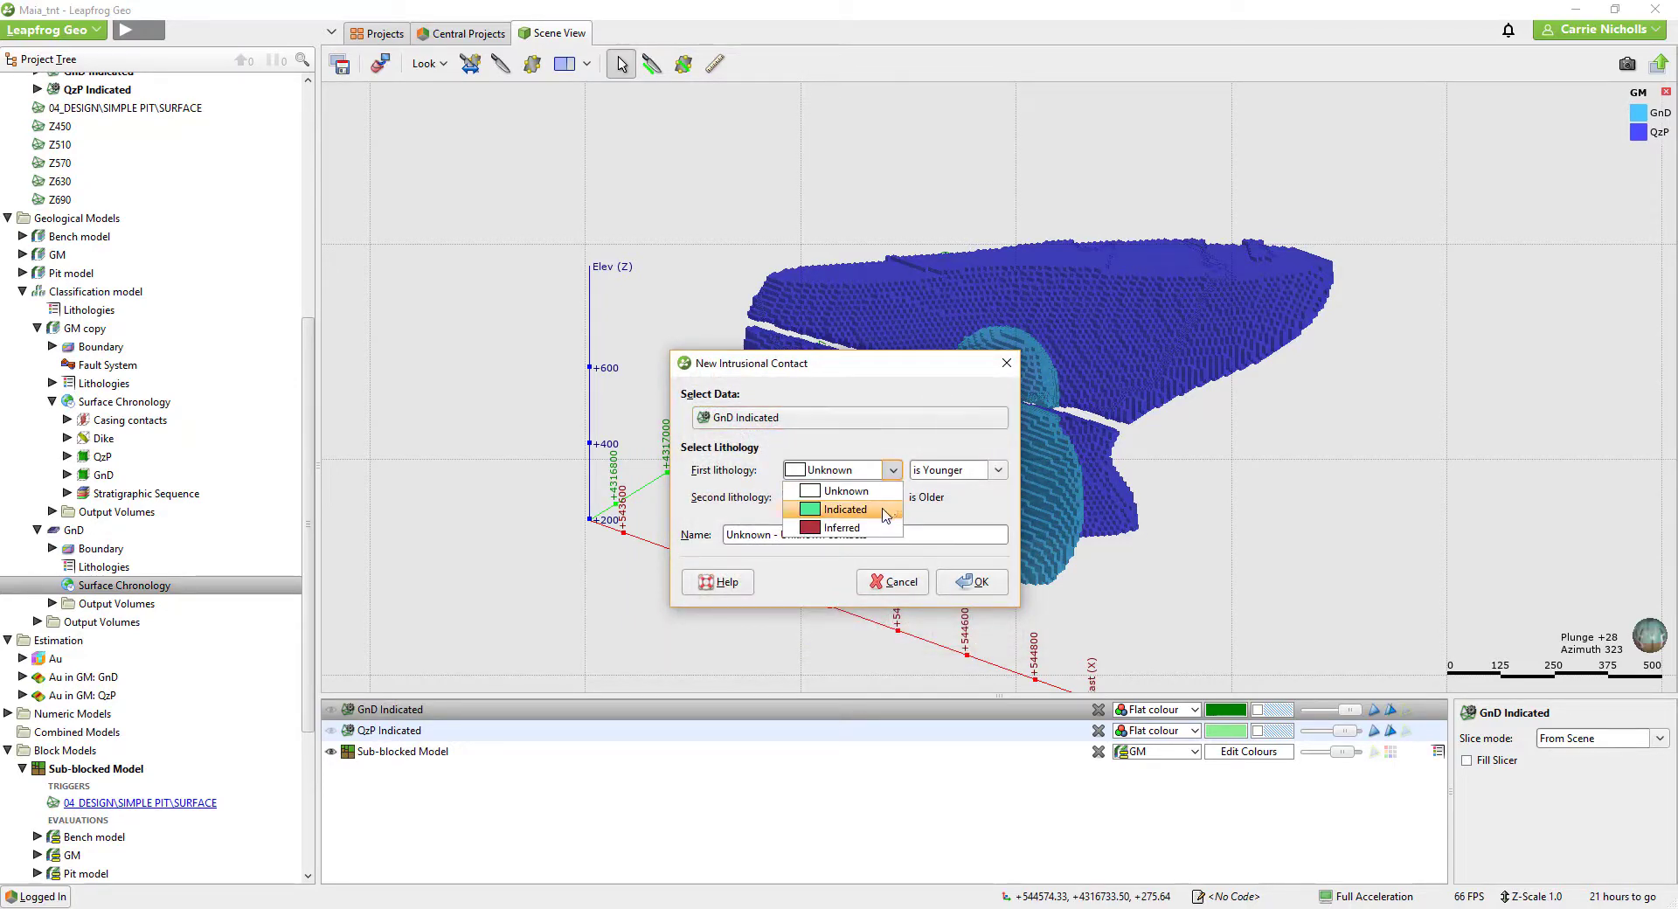
{"action": "left_click", "coordinate": [884, 510]}
{"action": "left_click", "coordinate": [892, 496]}
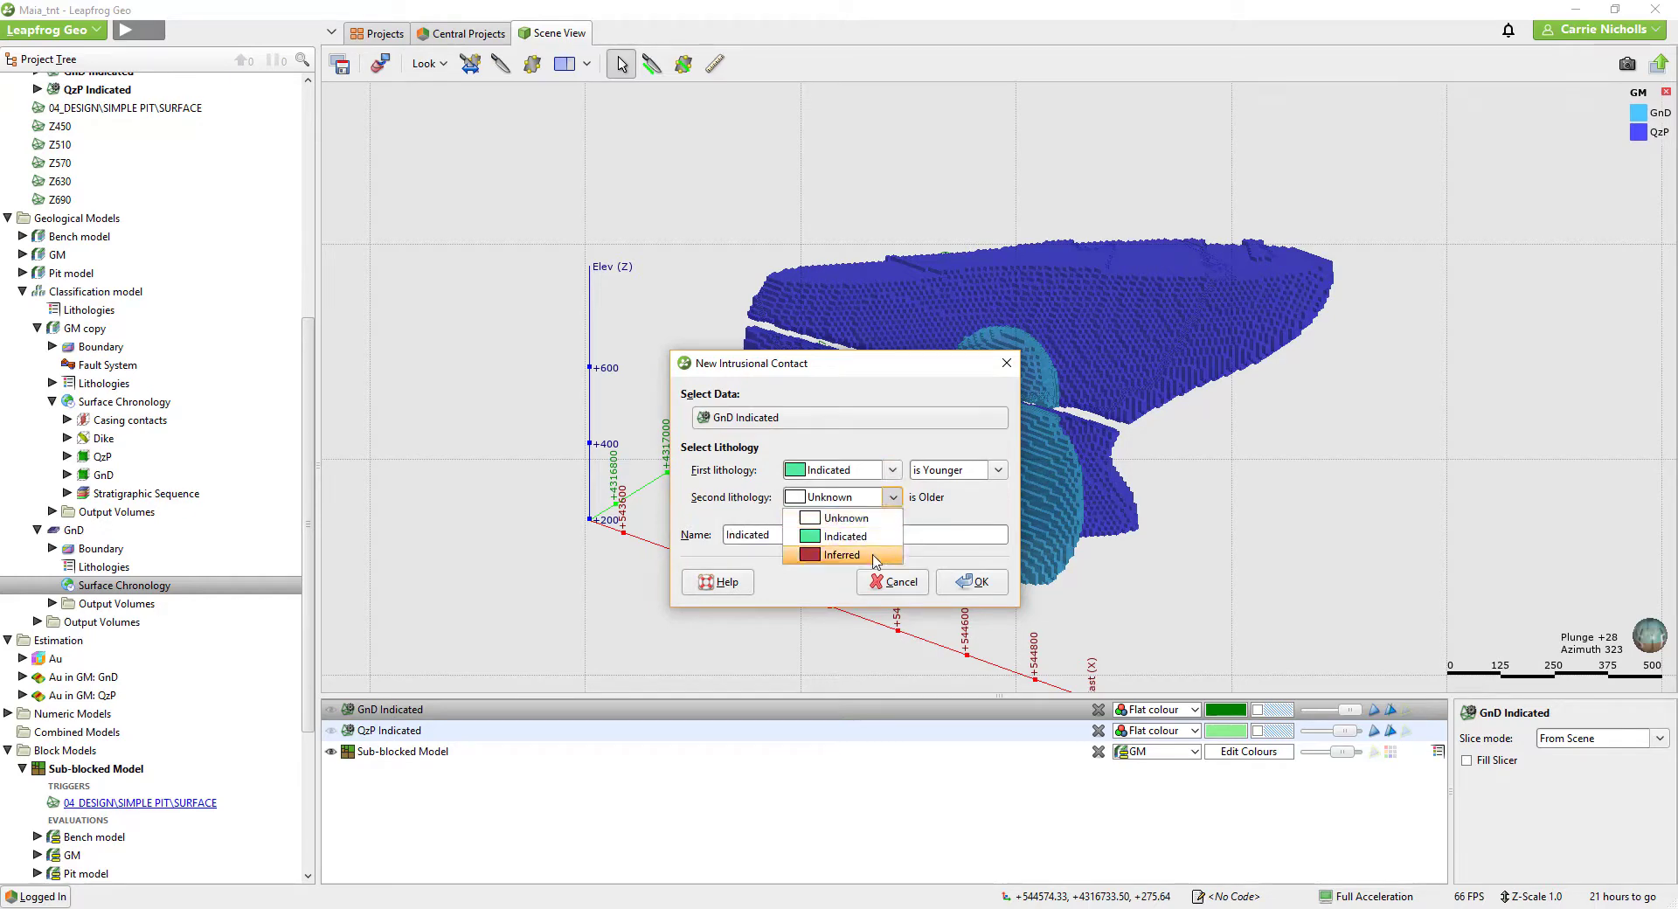
{"action": "left_click", "coordinate": [884, 554]}
{"action": "left_click", "coordinate": [973, 582]}
Activate the Inferred - Indicated contacts in the GnD chronology and rebuild the model.
{"action": "double_click", "coordinate": [112, 587]}
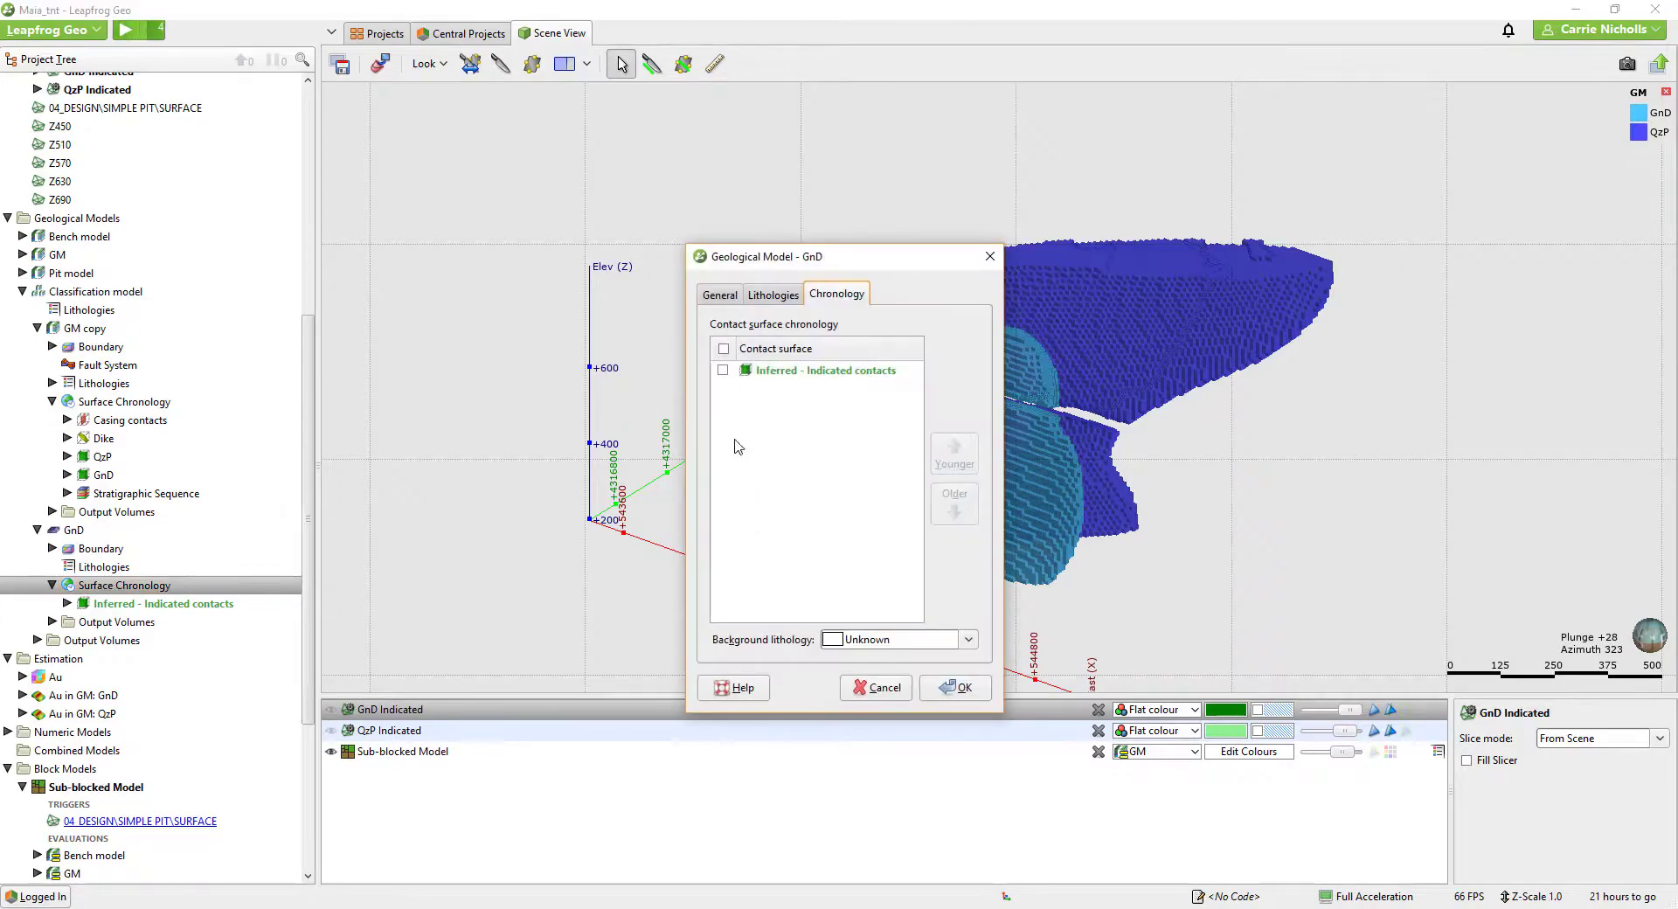
{"action": "left_click", "coordinate": [723, 370]}
{"action": "left_click", "coordinate": [955, 688]}
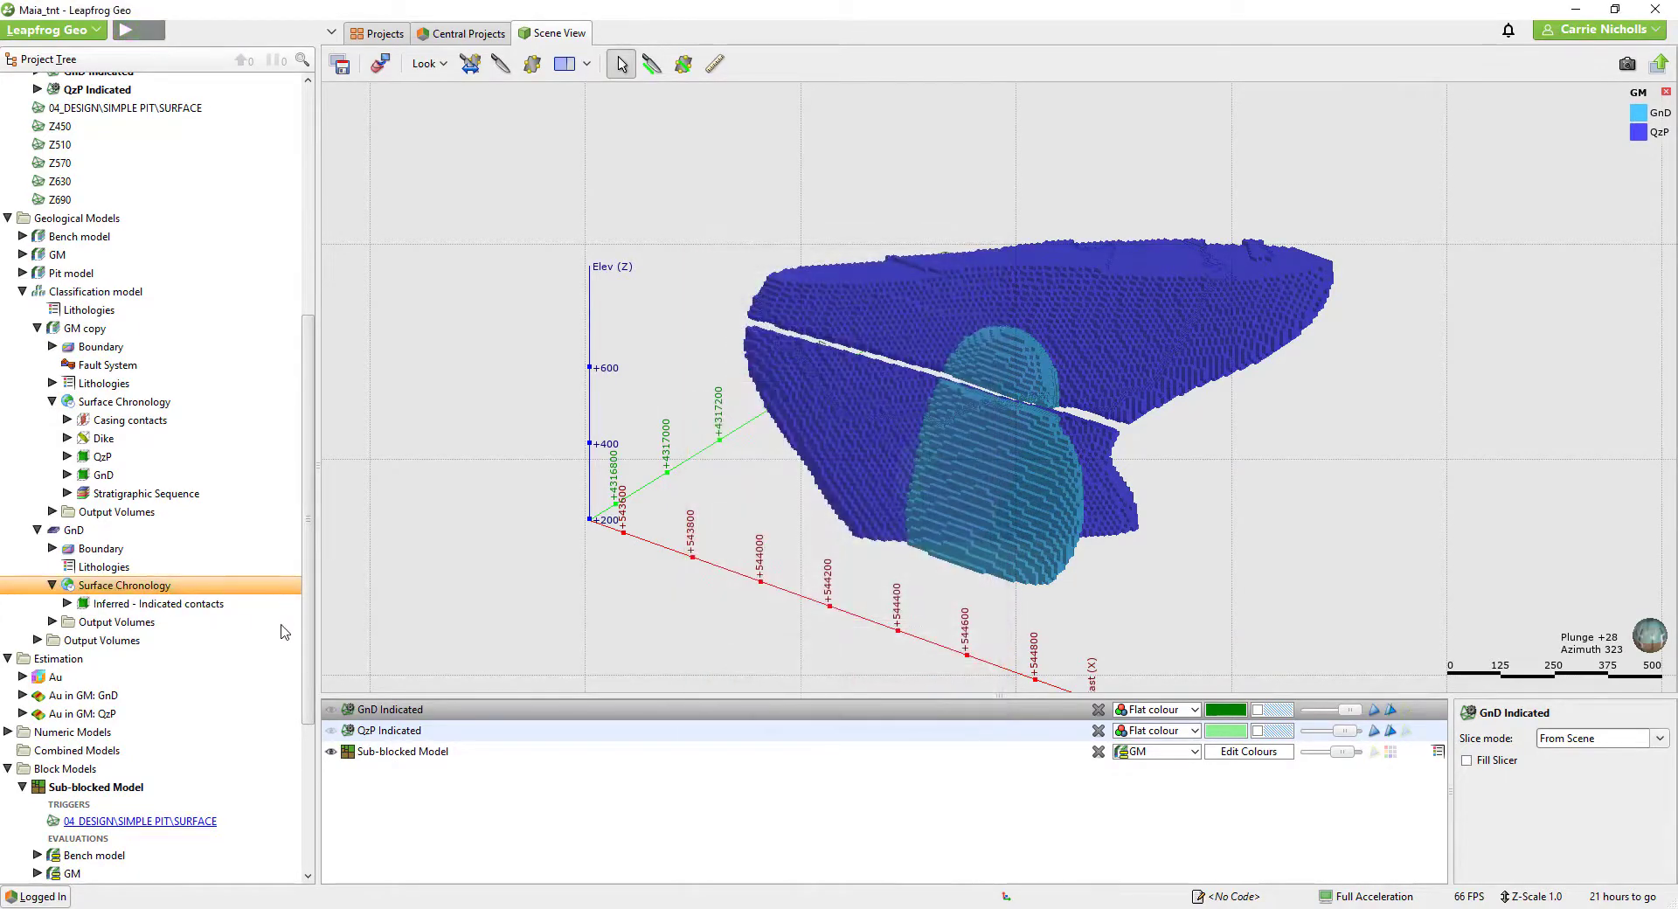
{"action": "scroll", "coordinate": [50, 546], "scroll_direction": "down", "scroll_amount": 1}
Display the GnD Indicated and Inferred output volumes in the scene over the sub-blocked model.
{"action": "left_click", "coordinate": [50, 544]}
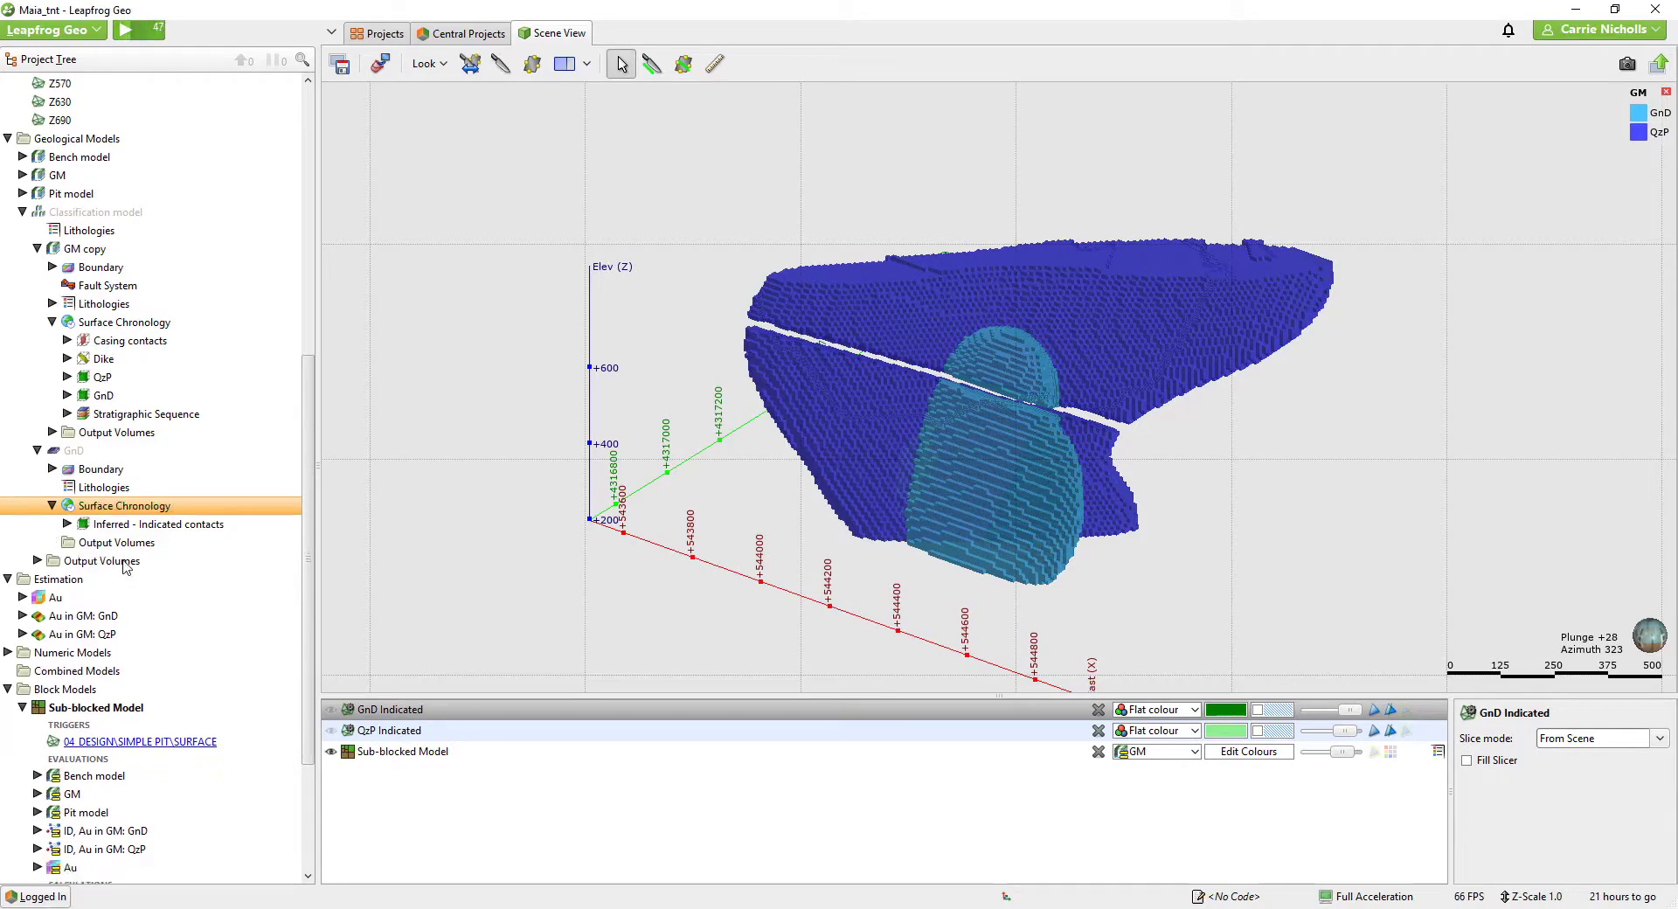
{"action": "left_click_drag", "start_coordinate": [98, 564], "coordinate": [528, 550]}
{"action": "left_click_drag", "start_coordinate": [111, 578], "coordinate": [833, 567]}
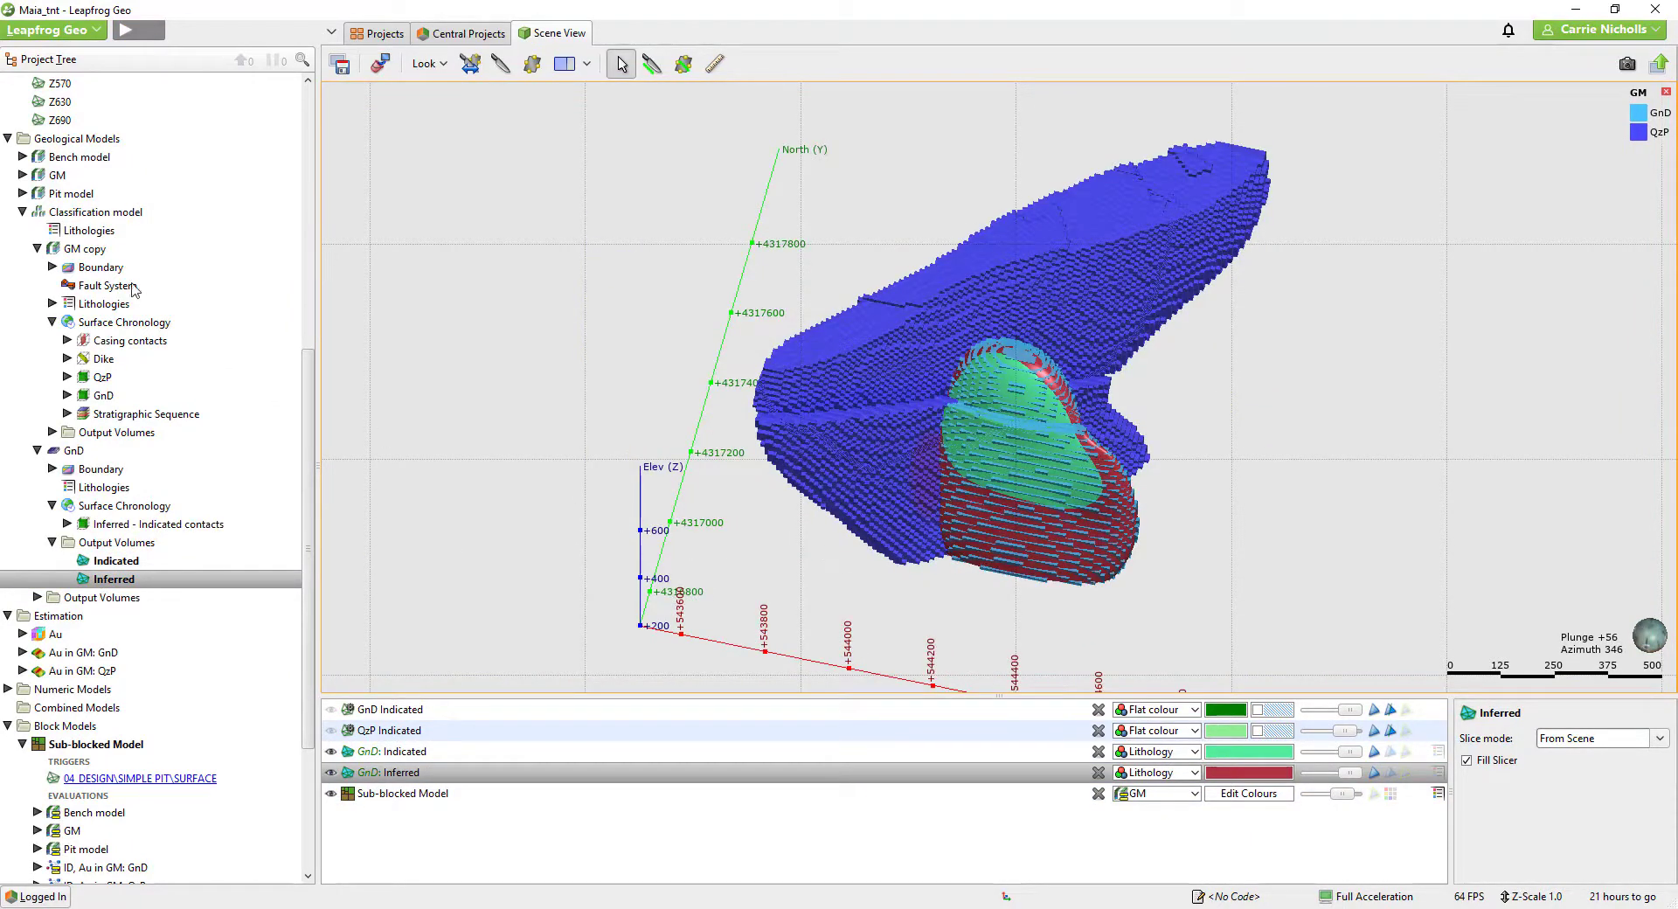
{"action": "left_click", "coordinate": [95, 215]}
Refine the Classification model's QzP lithology with a sub-model, base lithology column <None>.
{"action": "right_click", "coordinate": [95, 215]}
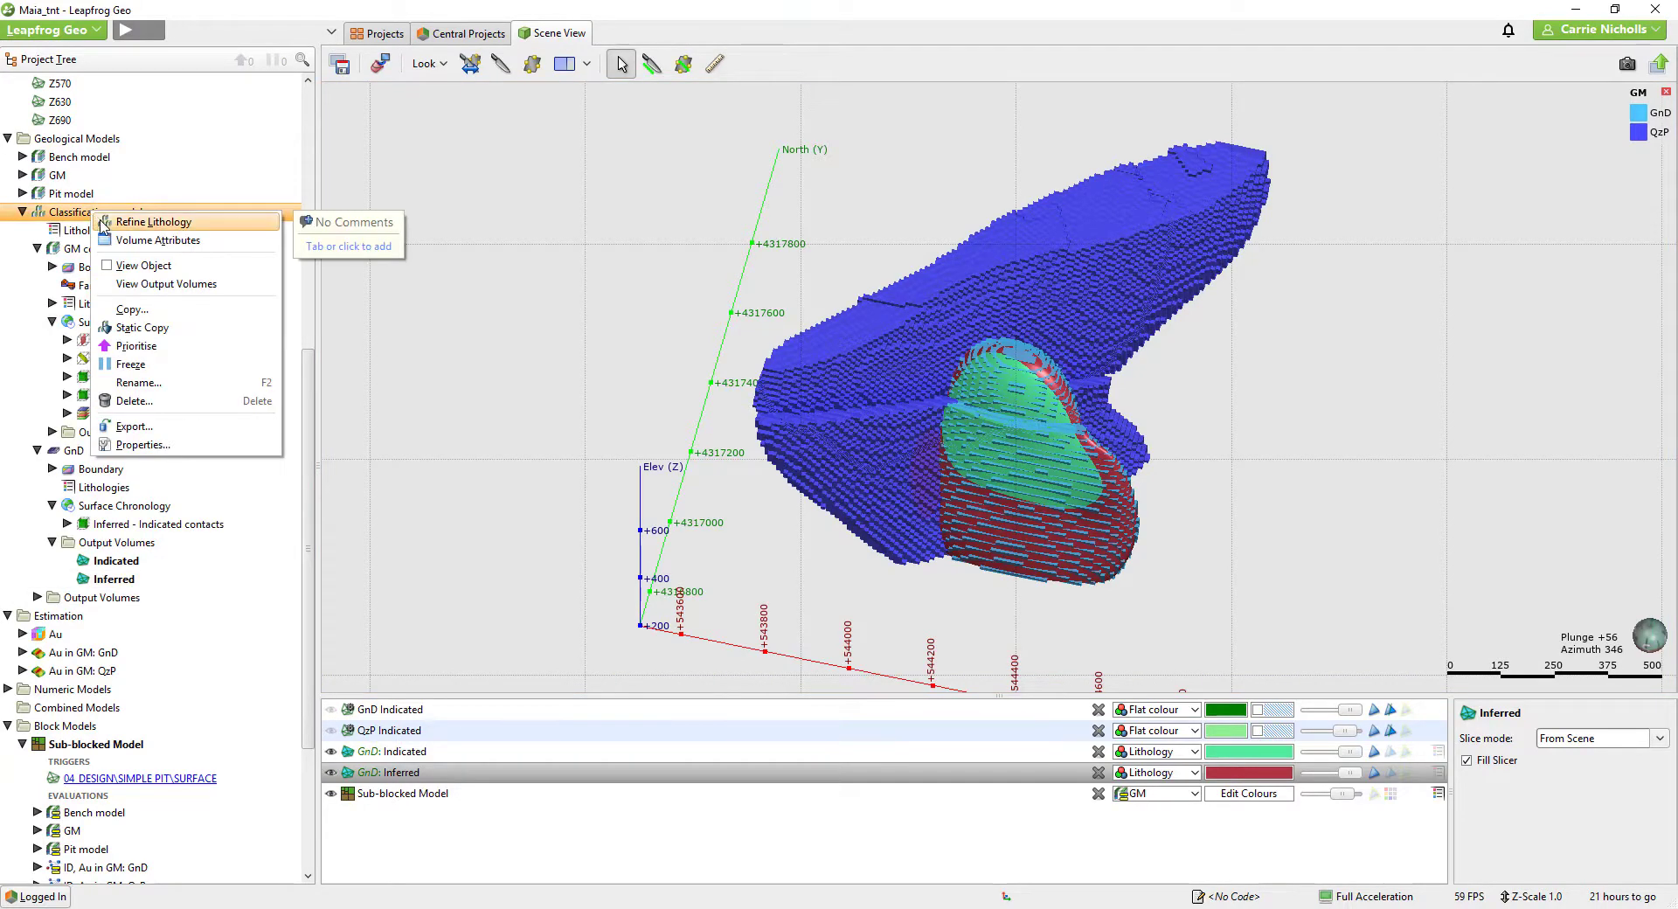
{"action": "left_click", "coordinate": [114, 224]}
{"action": "left_click", "coordinate": [850, 414]}
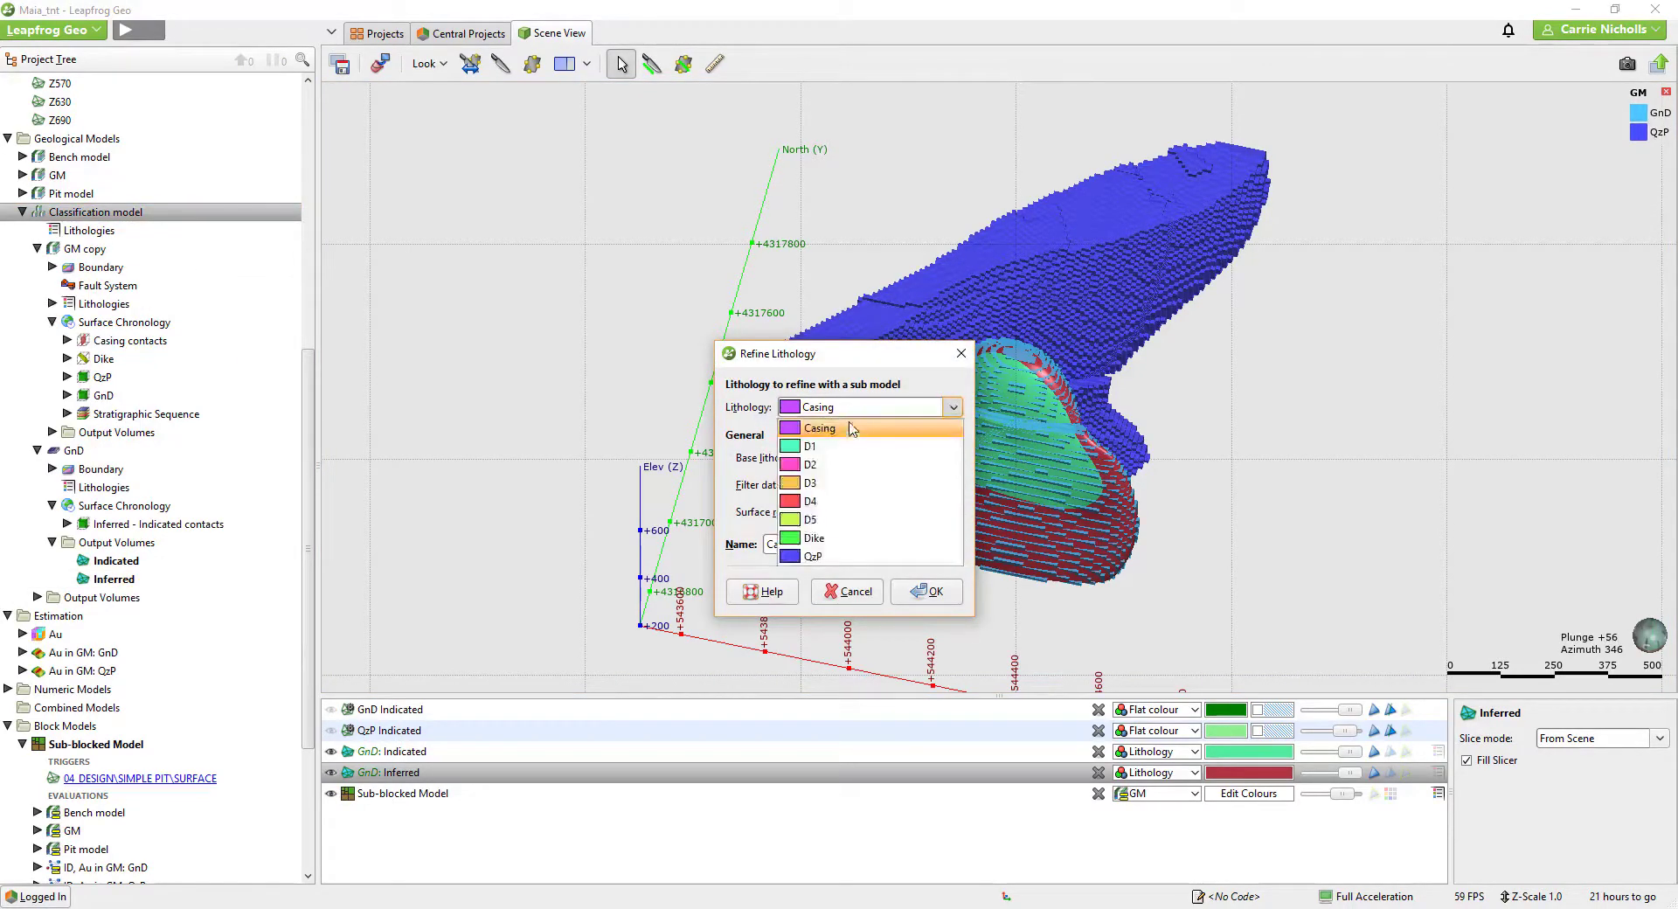
{"action": "left_click", "coordinate": [854, 549]}
{"action": "left_click", "coordinate": [907, 461]}
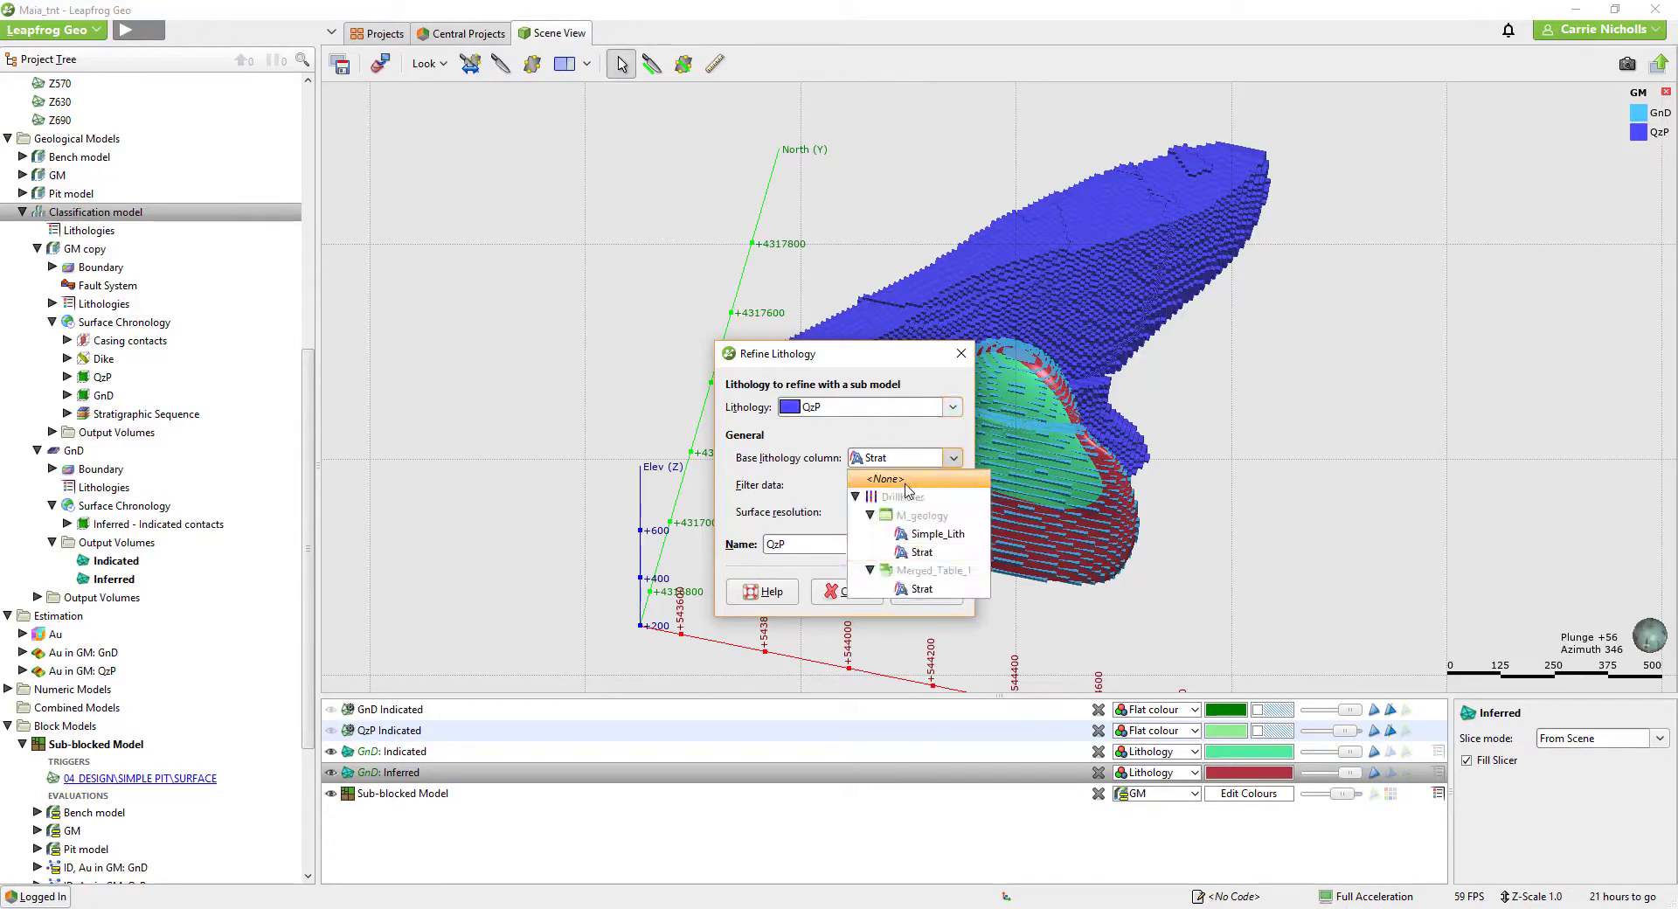
{"action": "left_click", "coordinate": [906, 484]}
{"action": "left_click", "coordinate": [926, 591]}
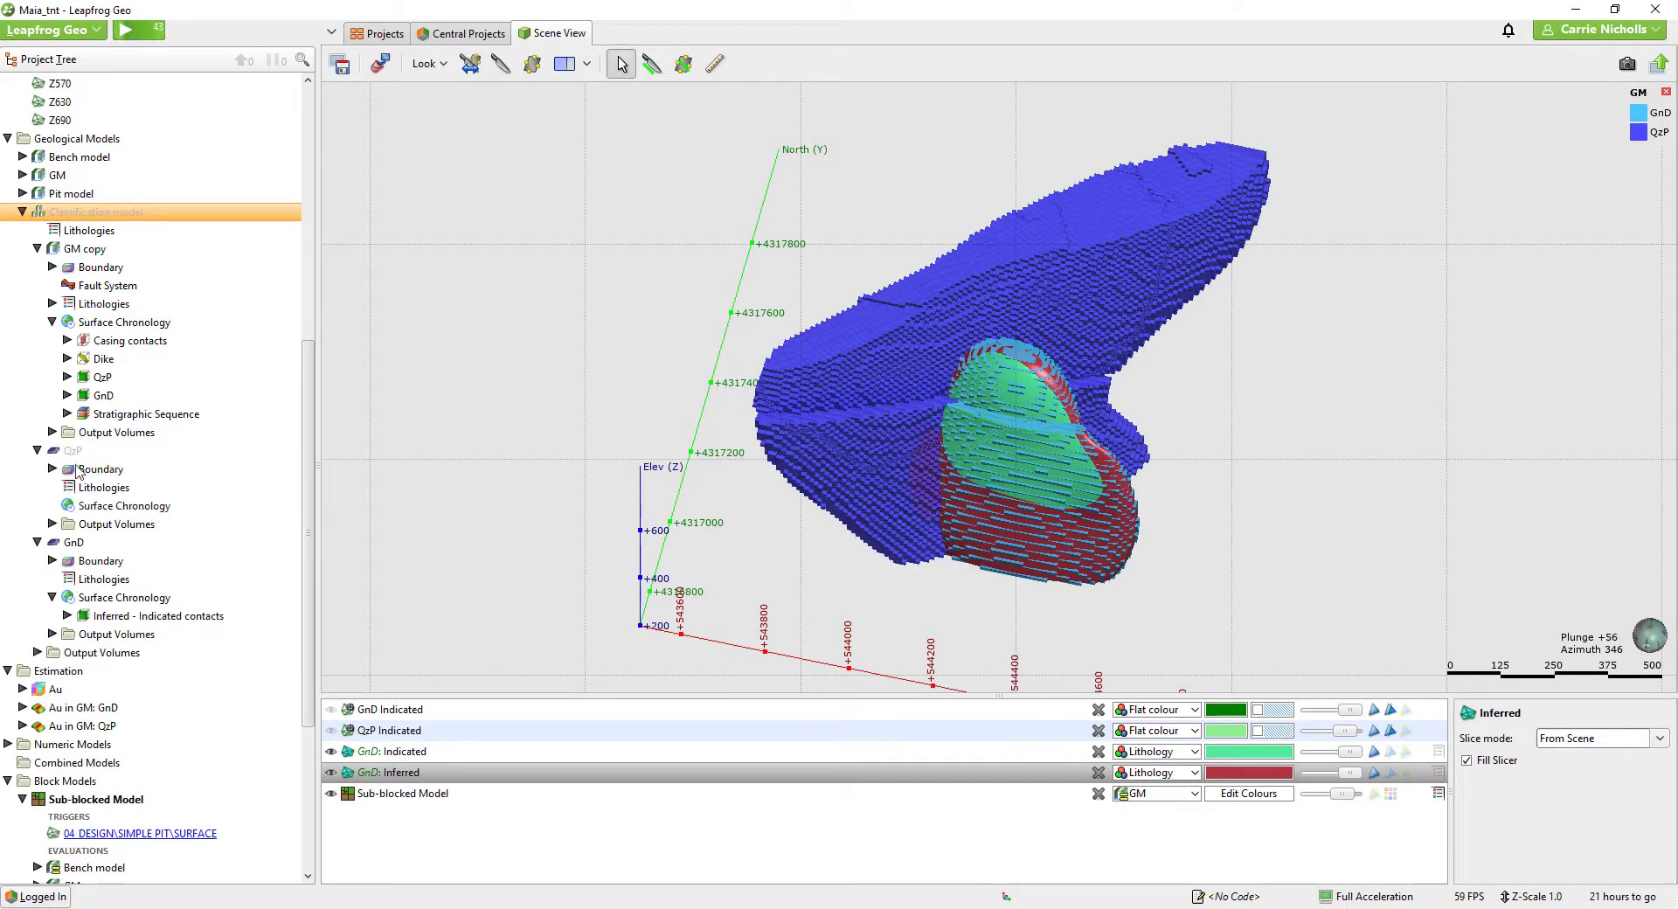
Add lithology rows Indicated and Inferred to the QzP sub-model and apply.
{"action": "double_click", "coordinate": [87, 491]}
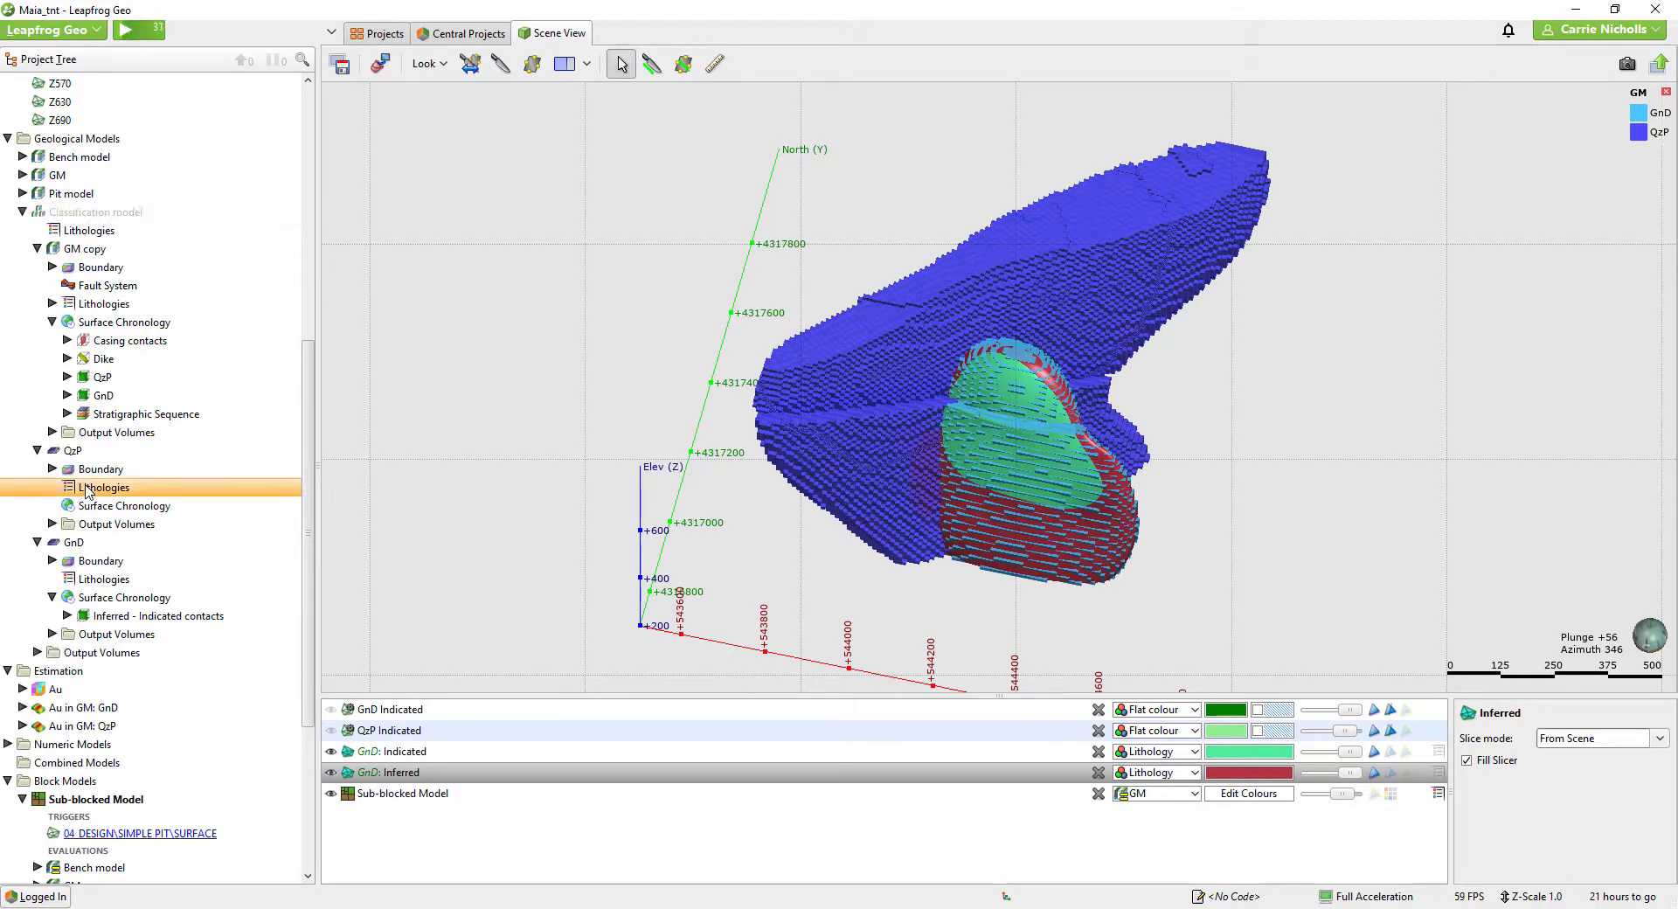
{"action": "left_click", "coordinate": [750, 638]}
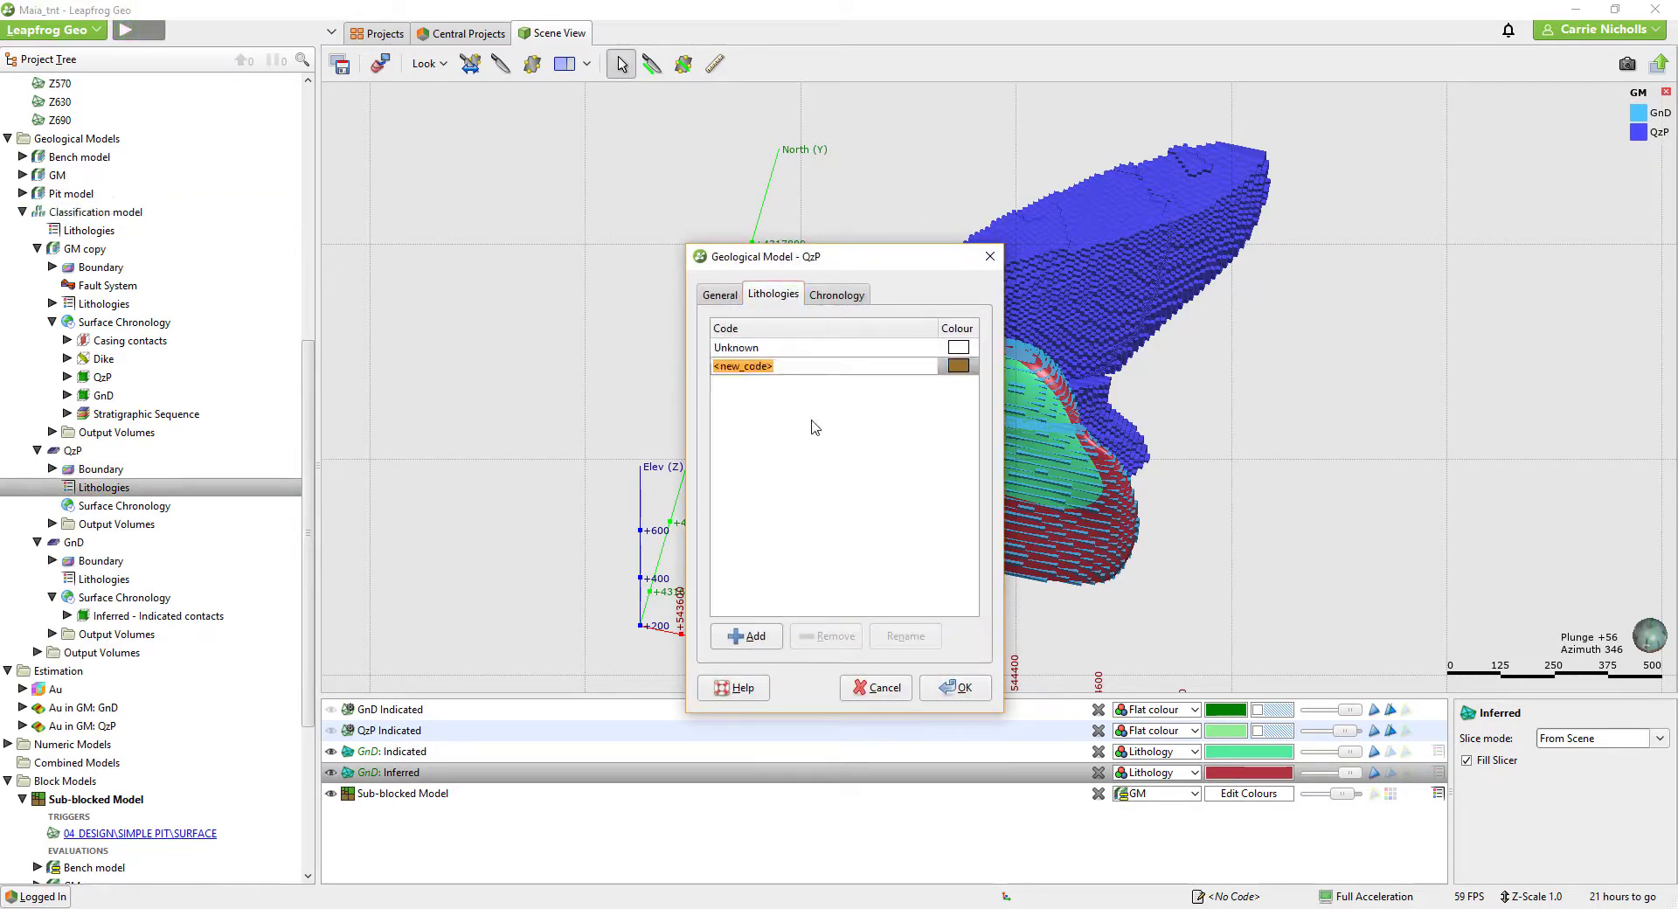
{"action": "key", "text": "BackSpace"}
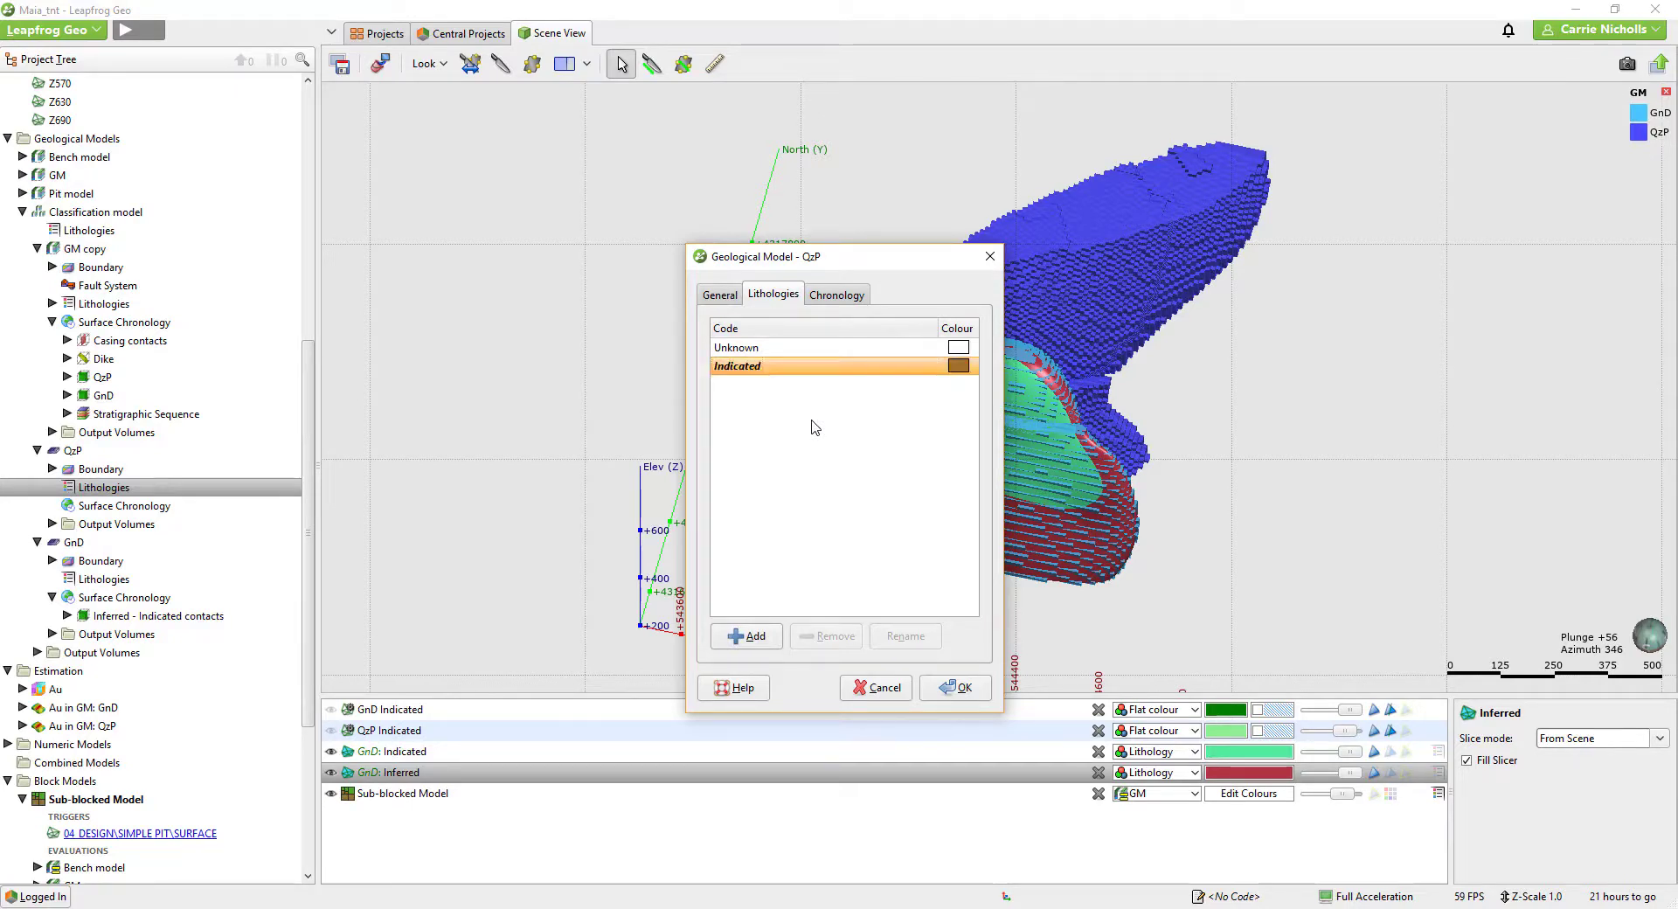
{"action": "left_click", "coordinate": [749, 639]}
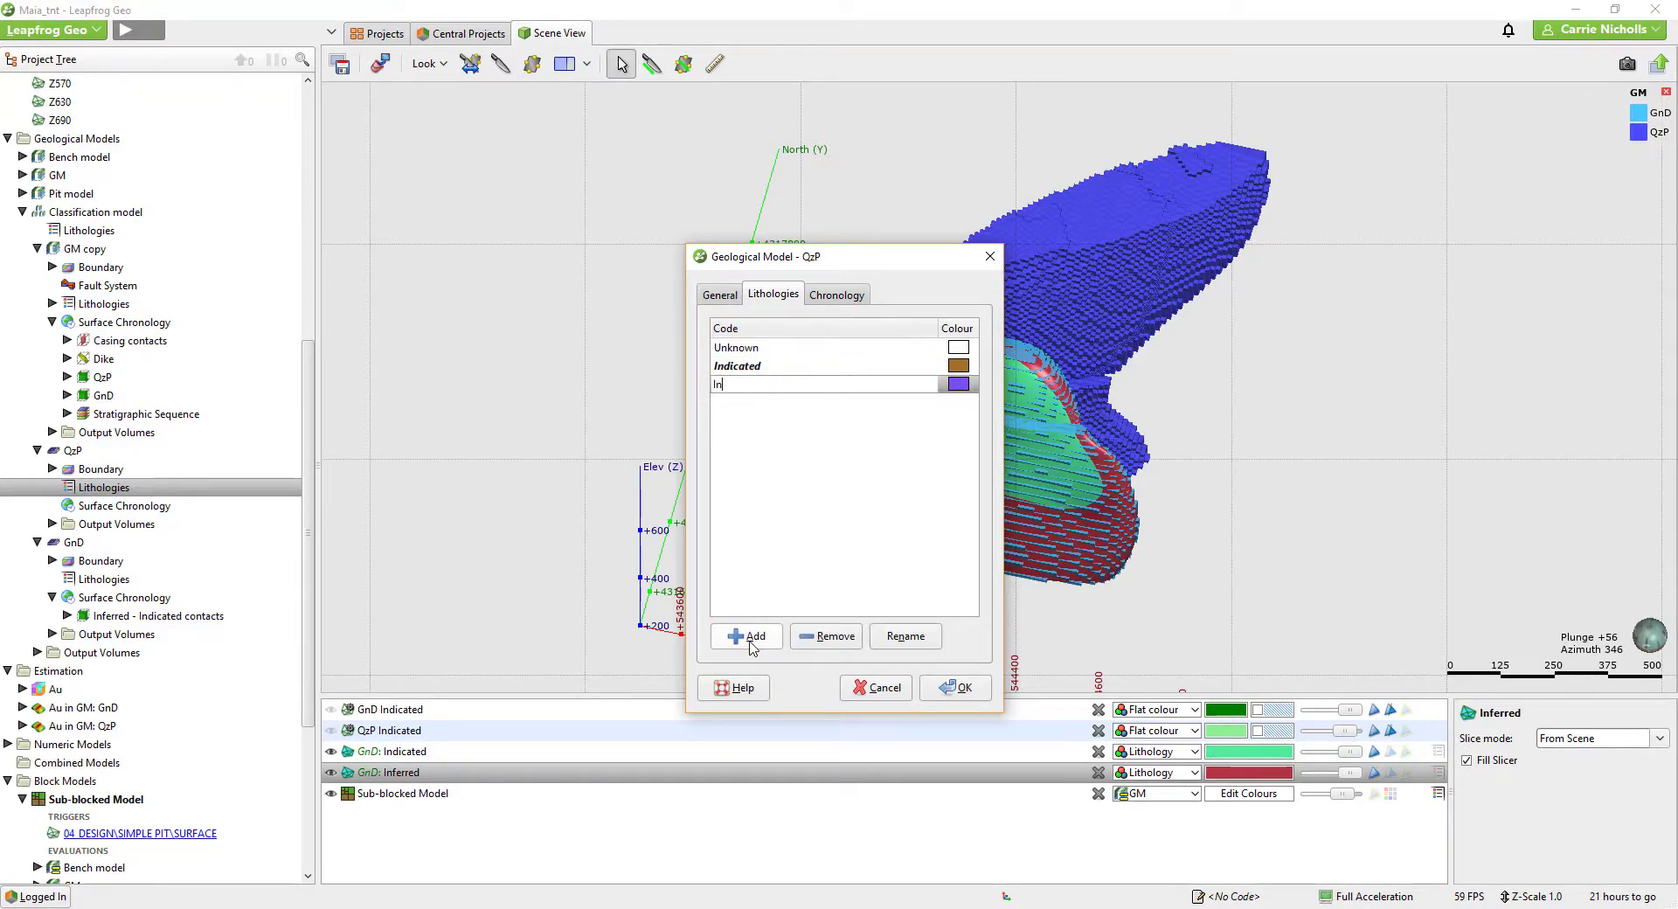
{"action": "key", "text": "Return"}
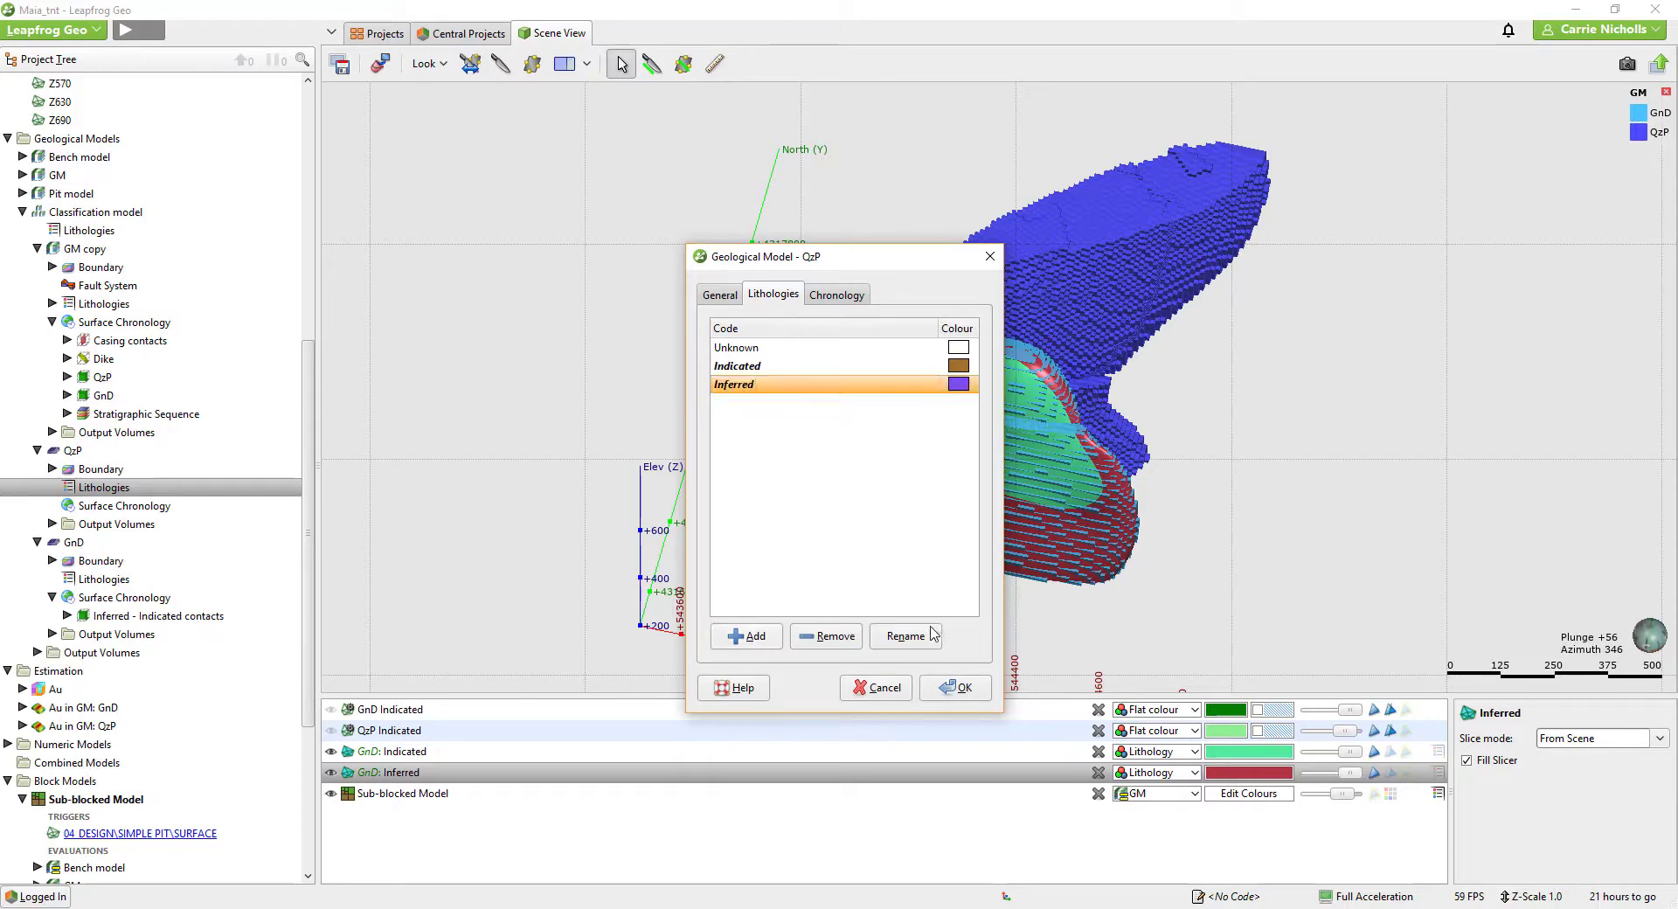
{"action": "left_click", "coordinate": [961, 689]}
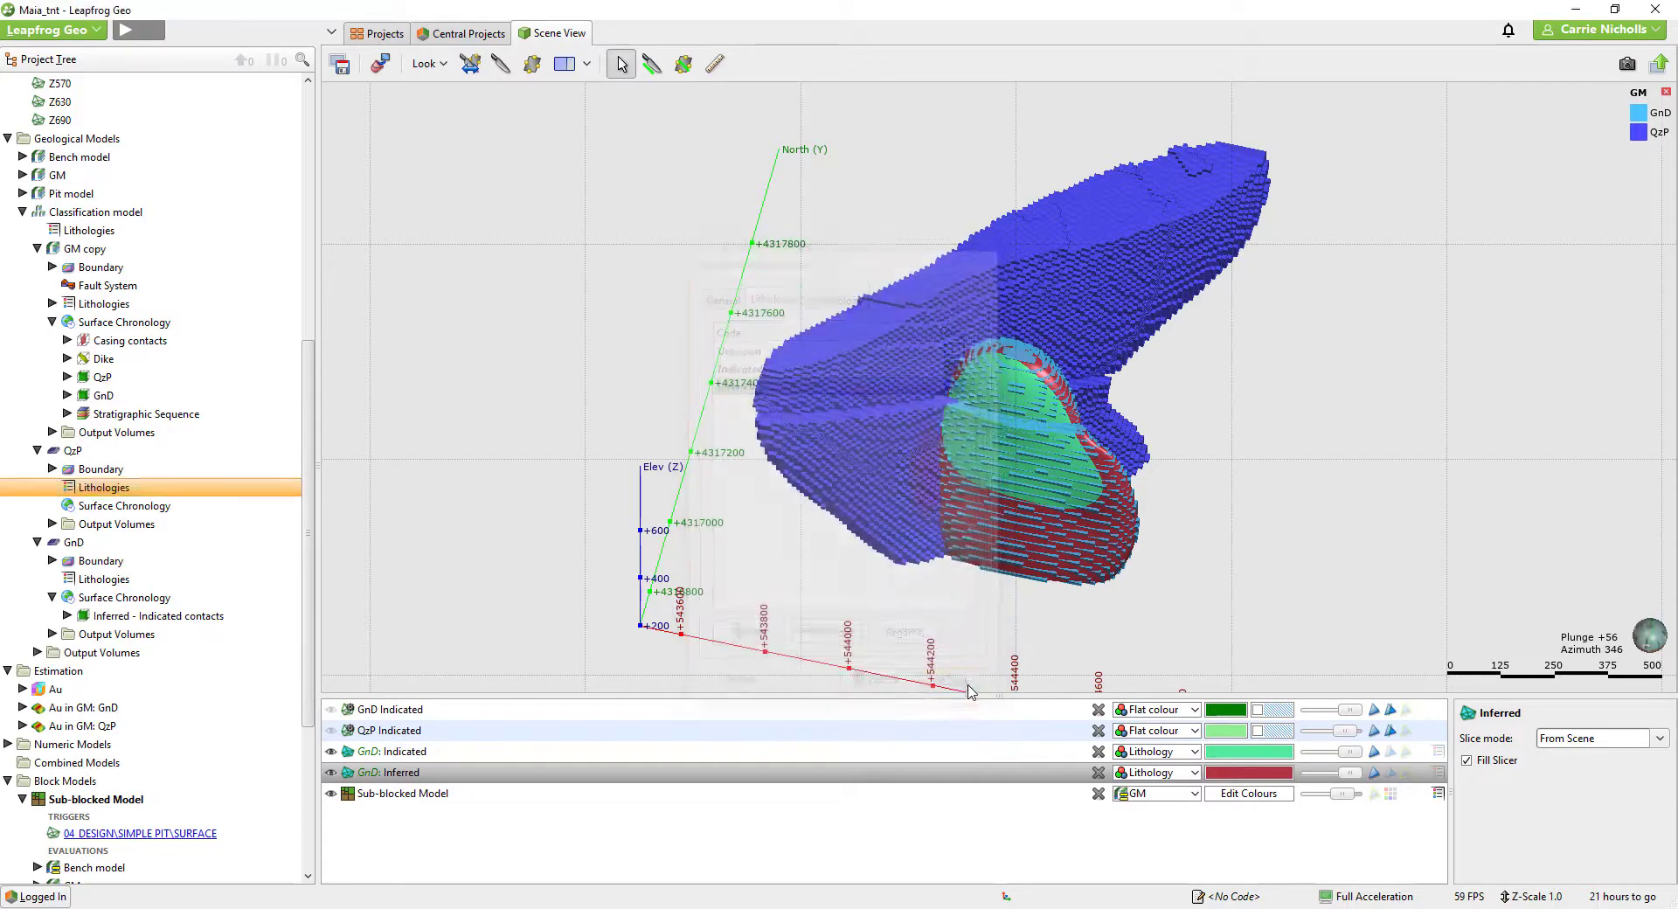
Create a QzP intrusion from the QzP Indicated surface, first lithology Indicated, second Inferred.
{"action": "left_click", "coordinate": [85, 510]}
{"action": "right_click", "coordinate": [85, 510]}
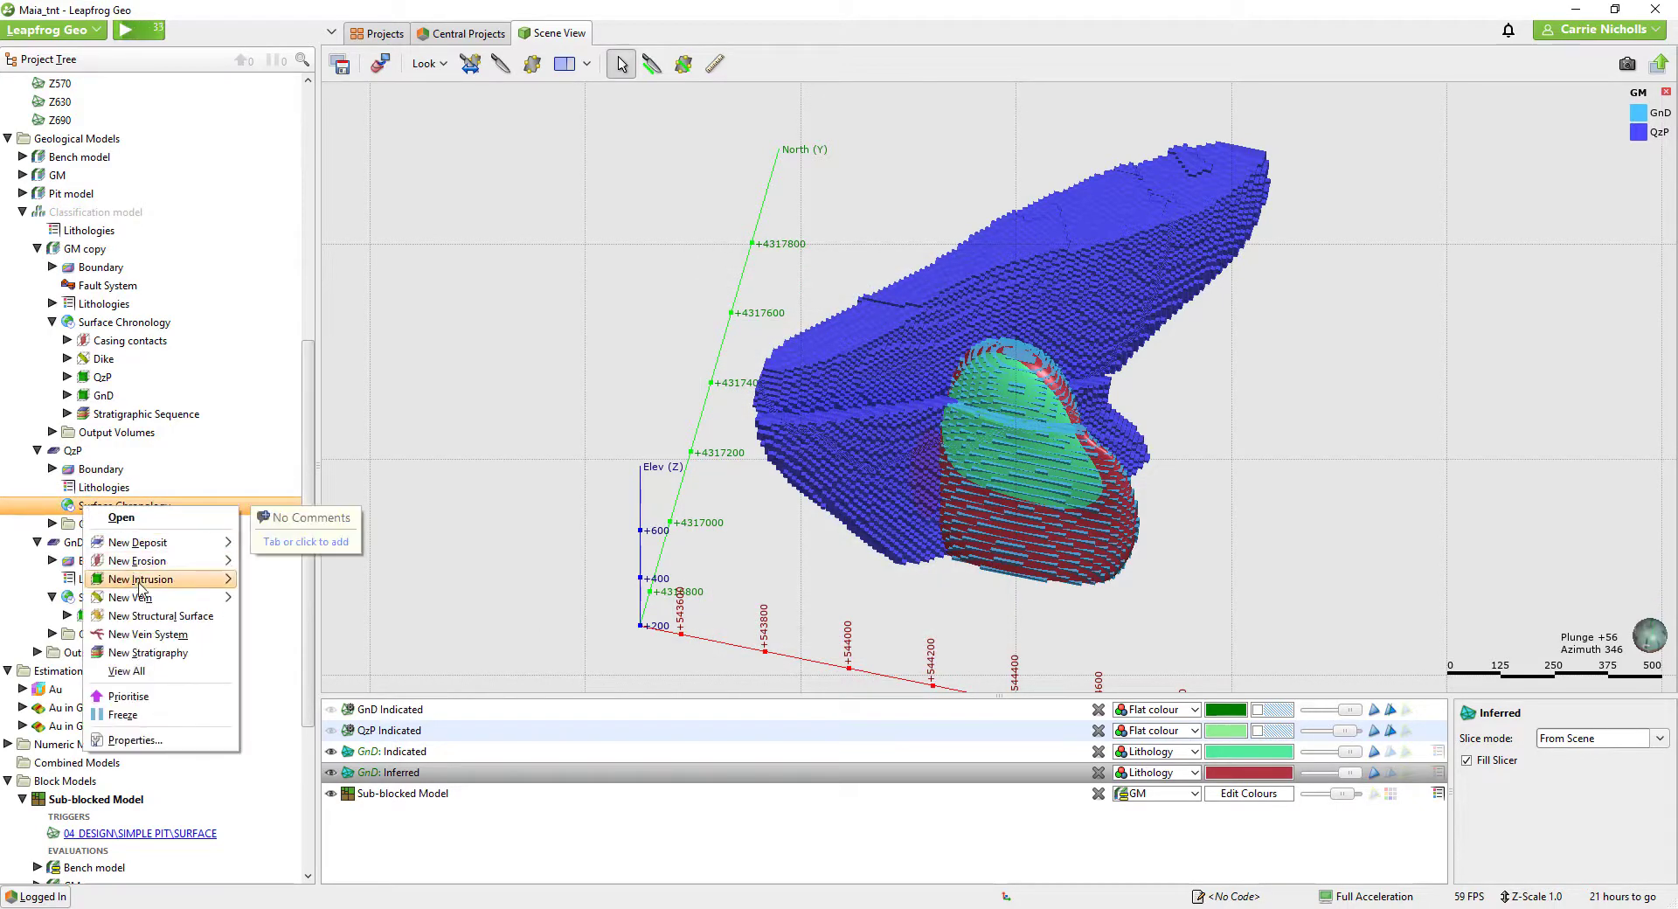
{"action": "mouse_move", "coordinate": [175, 579]}
{"action": "left_click", "coordinate": [298, 690]}
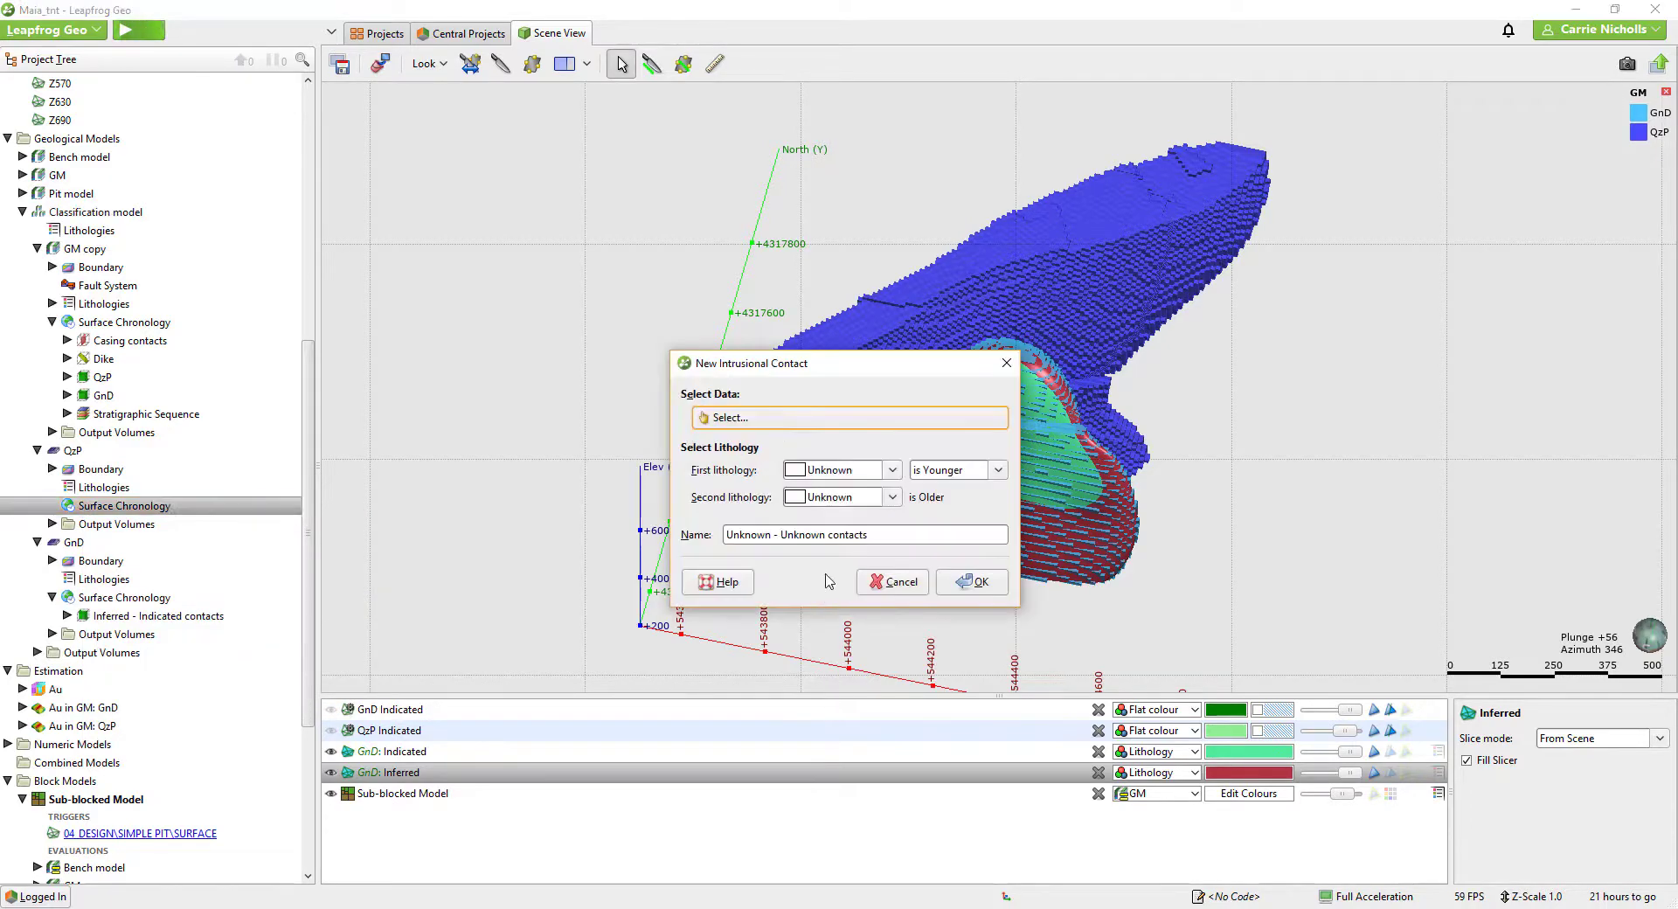
{"action": "left_click", "coordinate": [792, 424]}
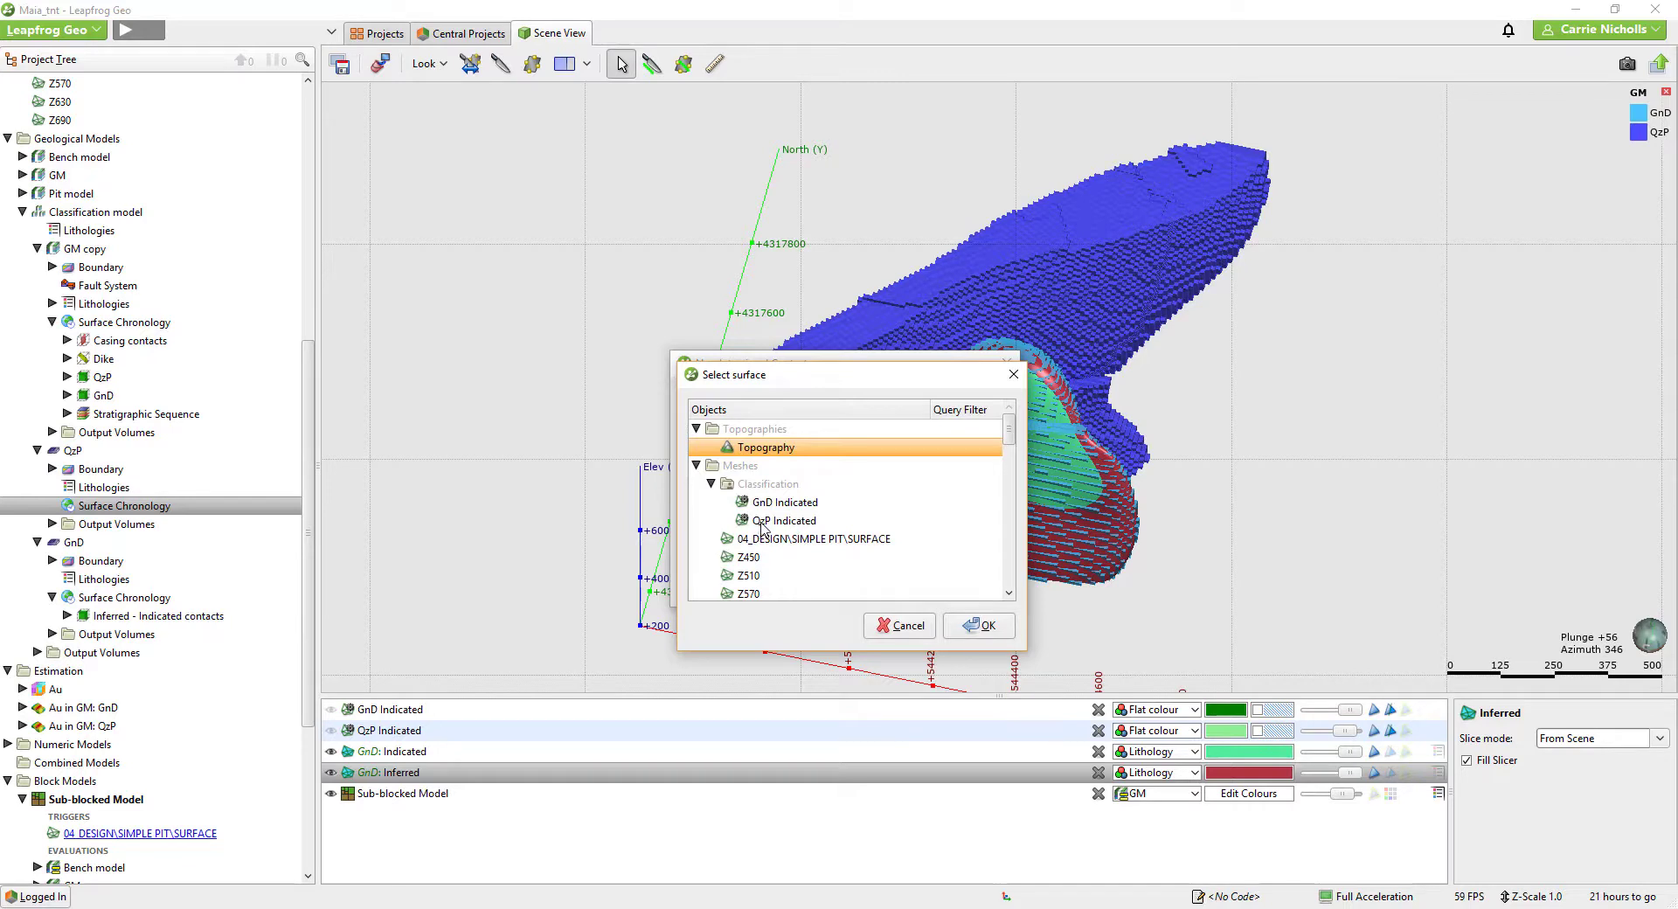
{"action": "left_click", "coordinate": [762, 522]}
{"action": "left_click", "coordinate": [978, 626]}
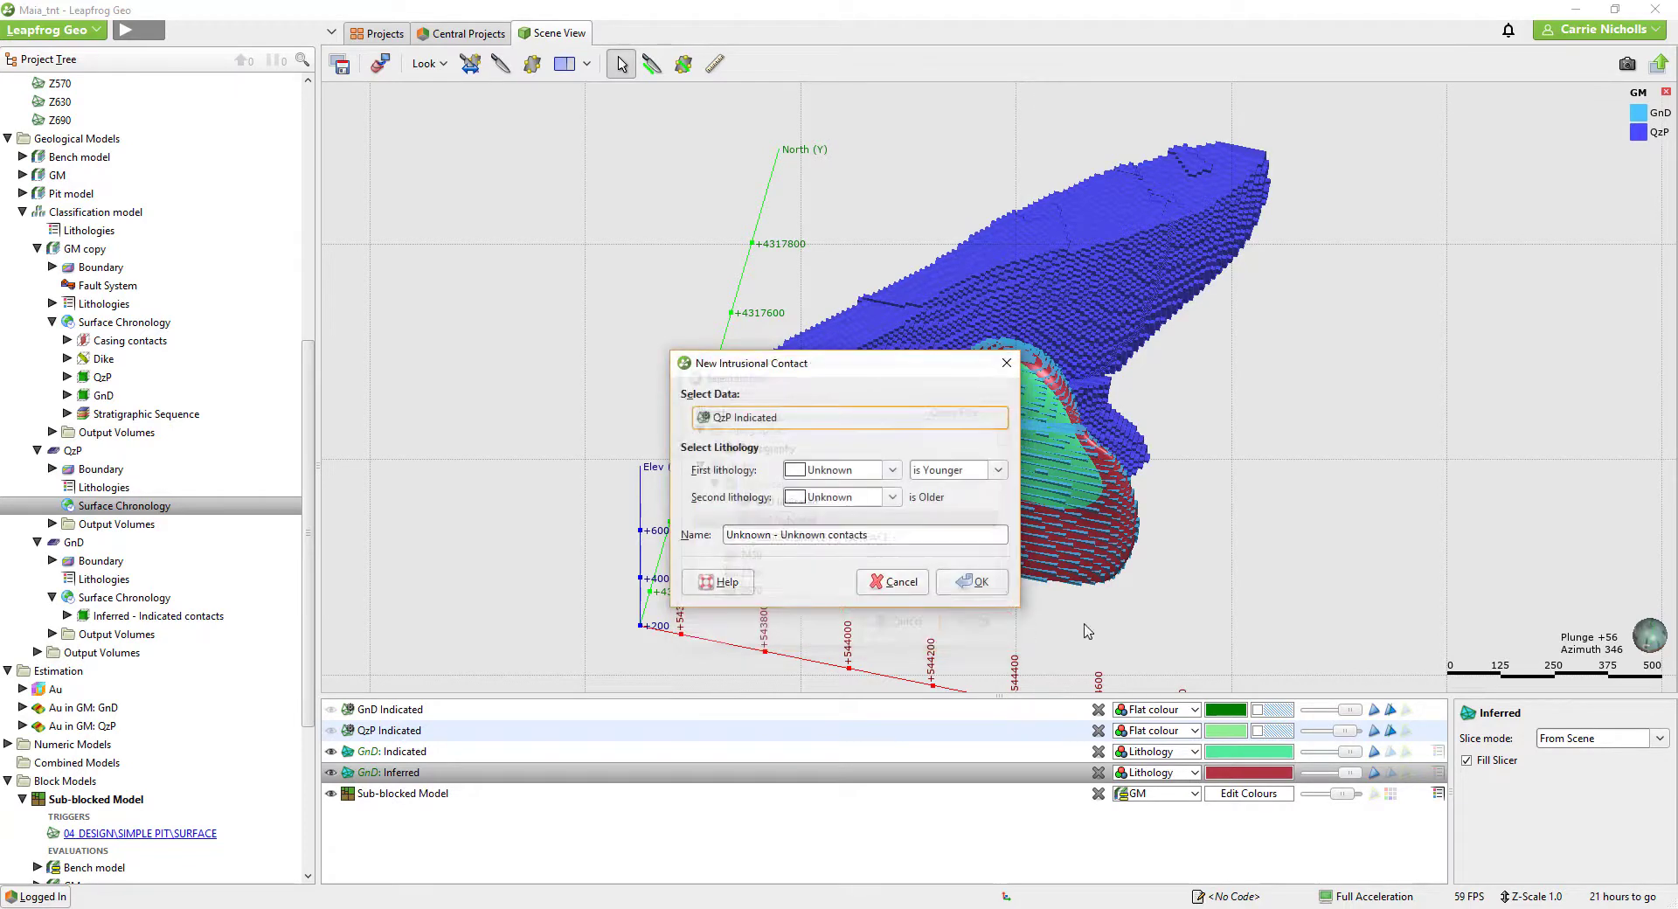
{"action": "left_click", "coordinate": [892, 470]}
{"action": "left_click", "coordinate": [876, 510]}
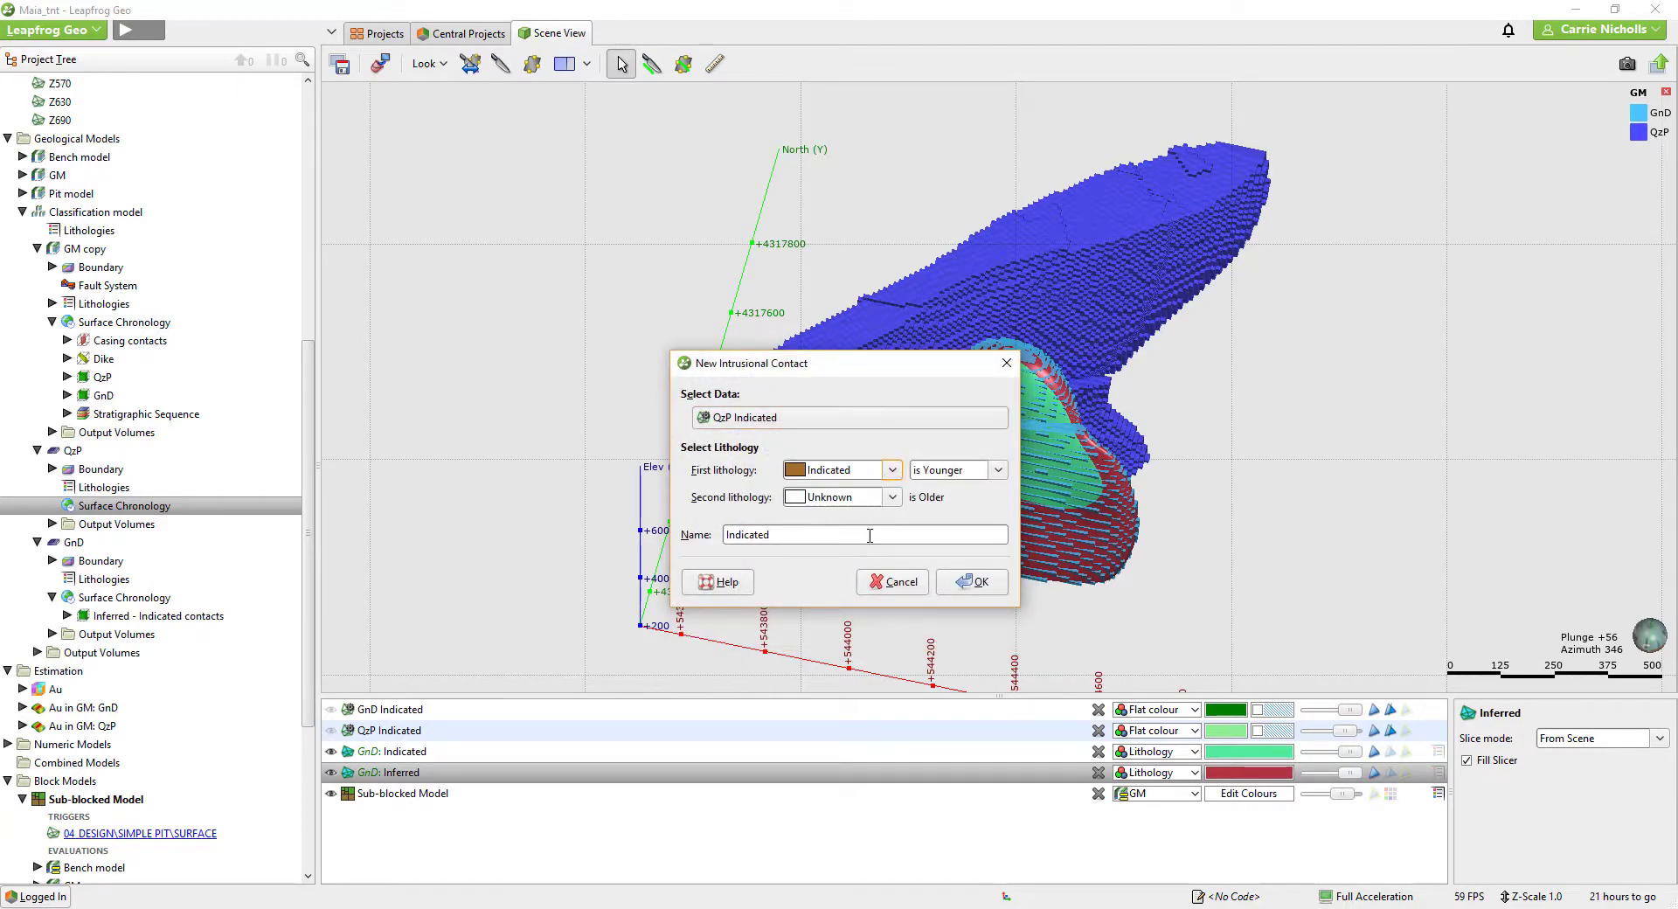
{"action": "left_click", "coordinate": [892, 497]}
{"action": "left_click", "coordinate": [866, 557]}
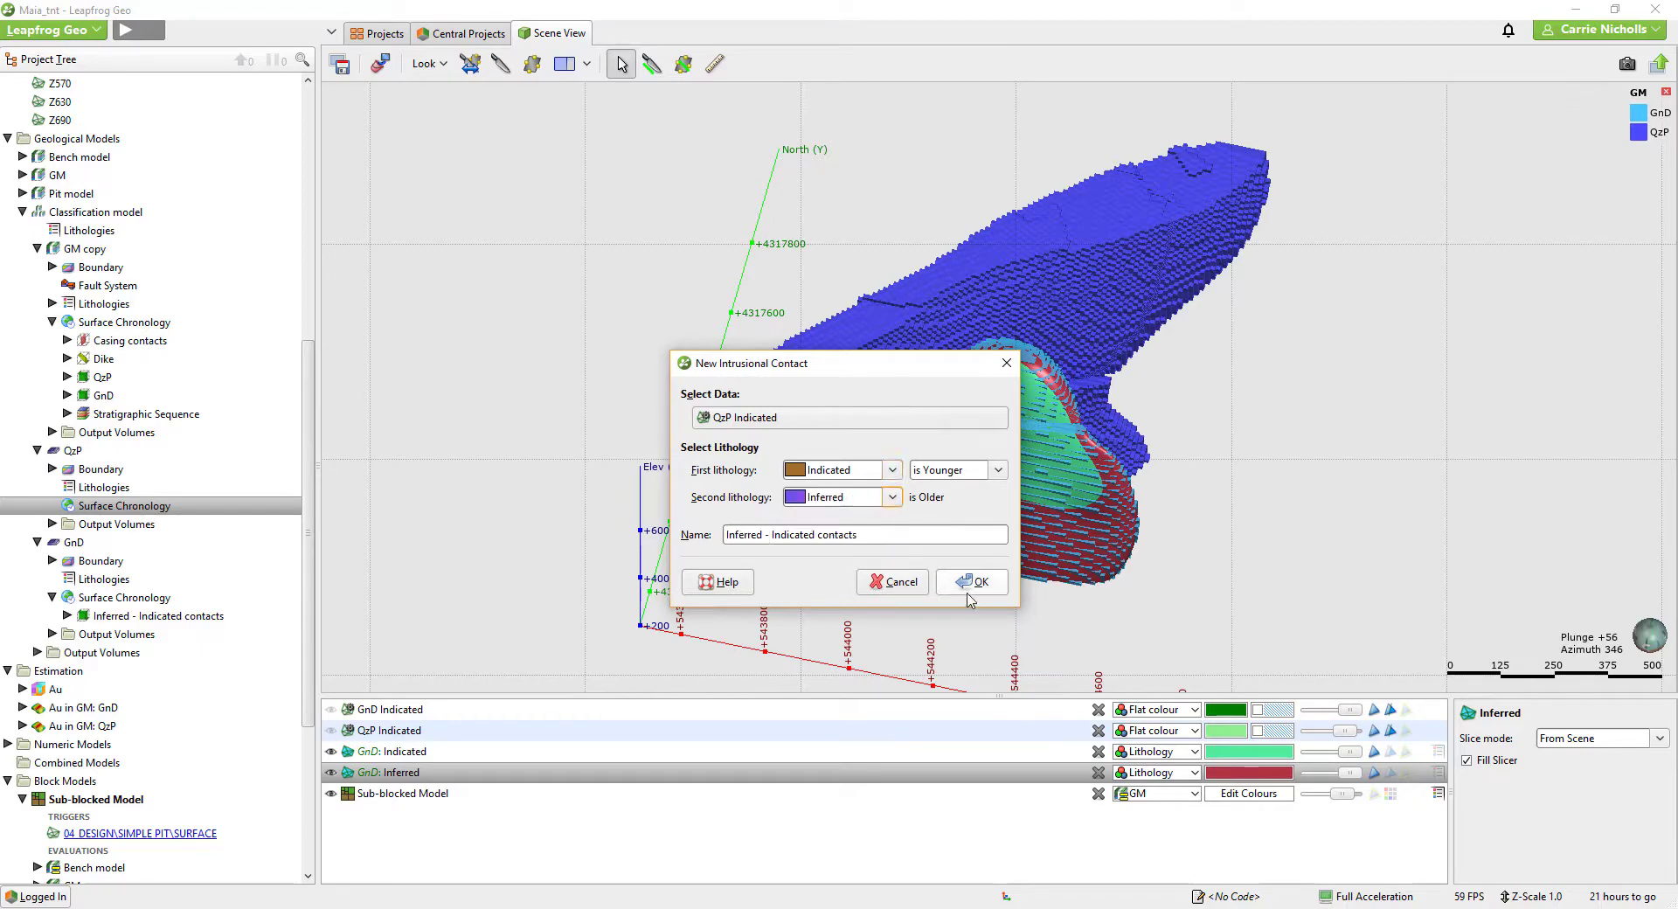
{"action": "left_click", "coordinate": [972, 584]}
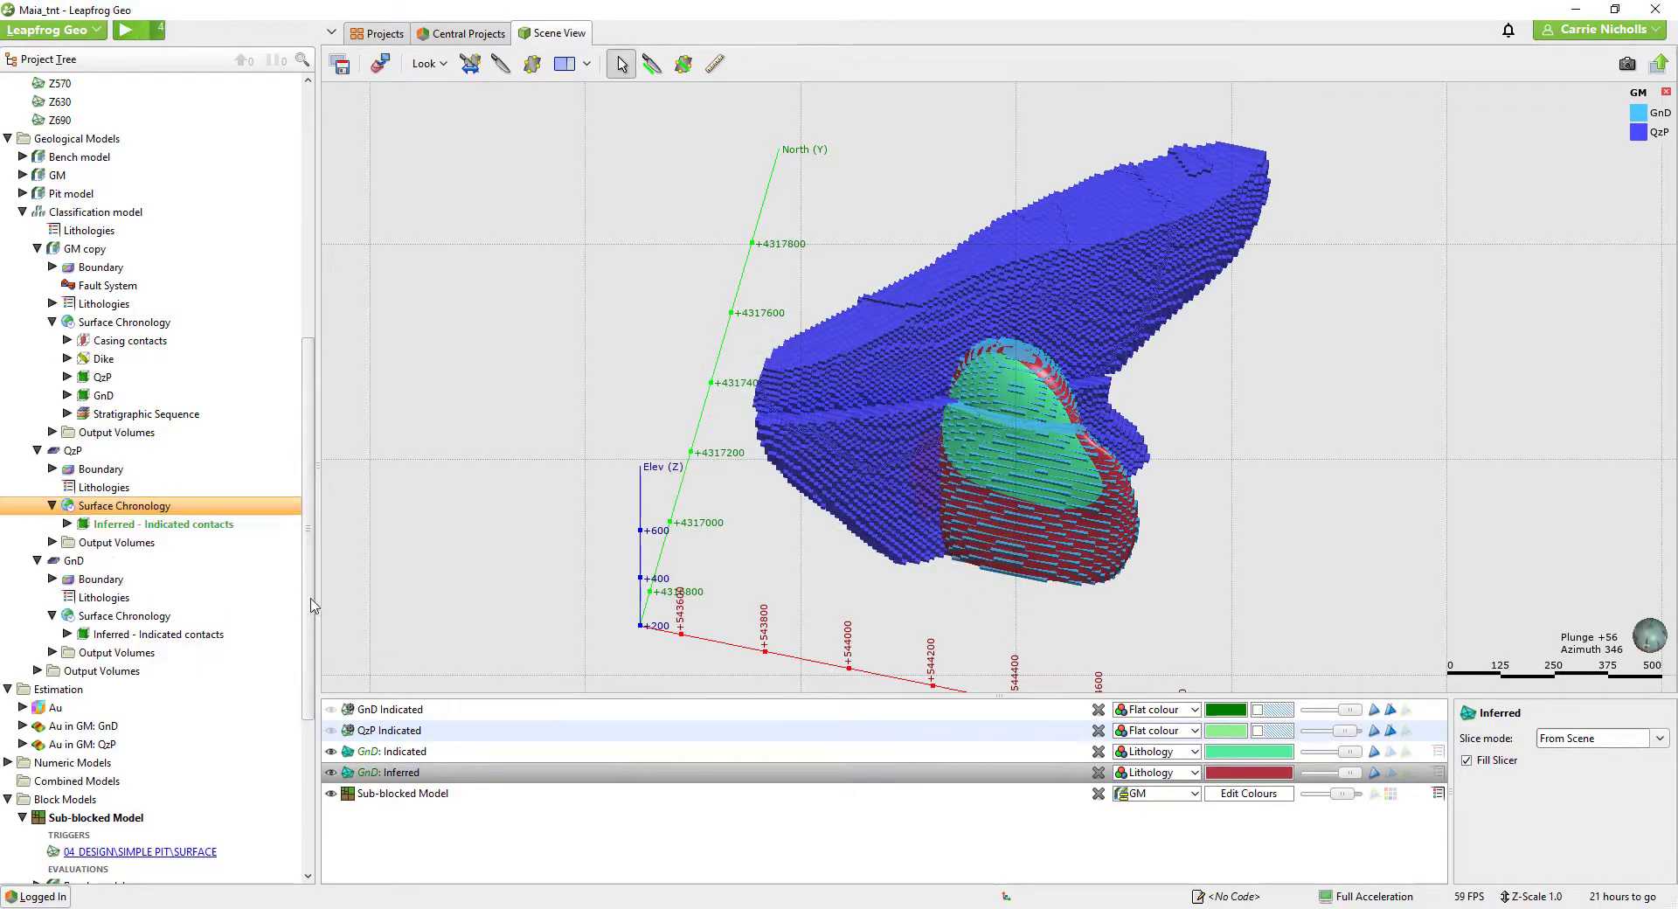
Tick Inferred - Indicated contacts in the QzP surface chronology and apply.
{"action": "double_click", "coordinate": [98, 507]}
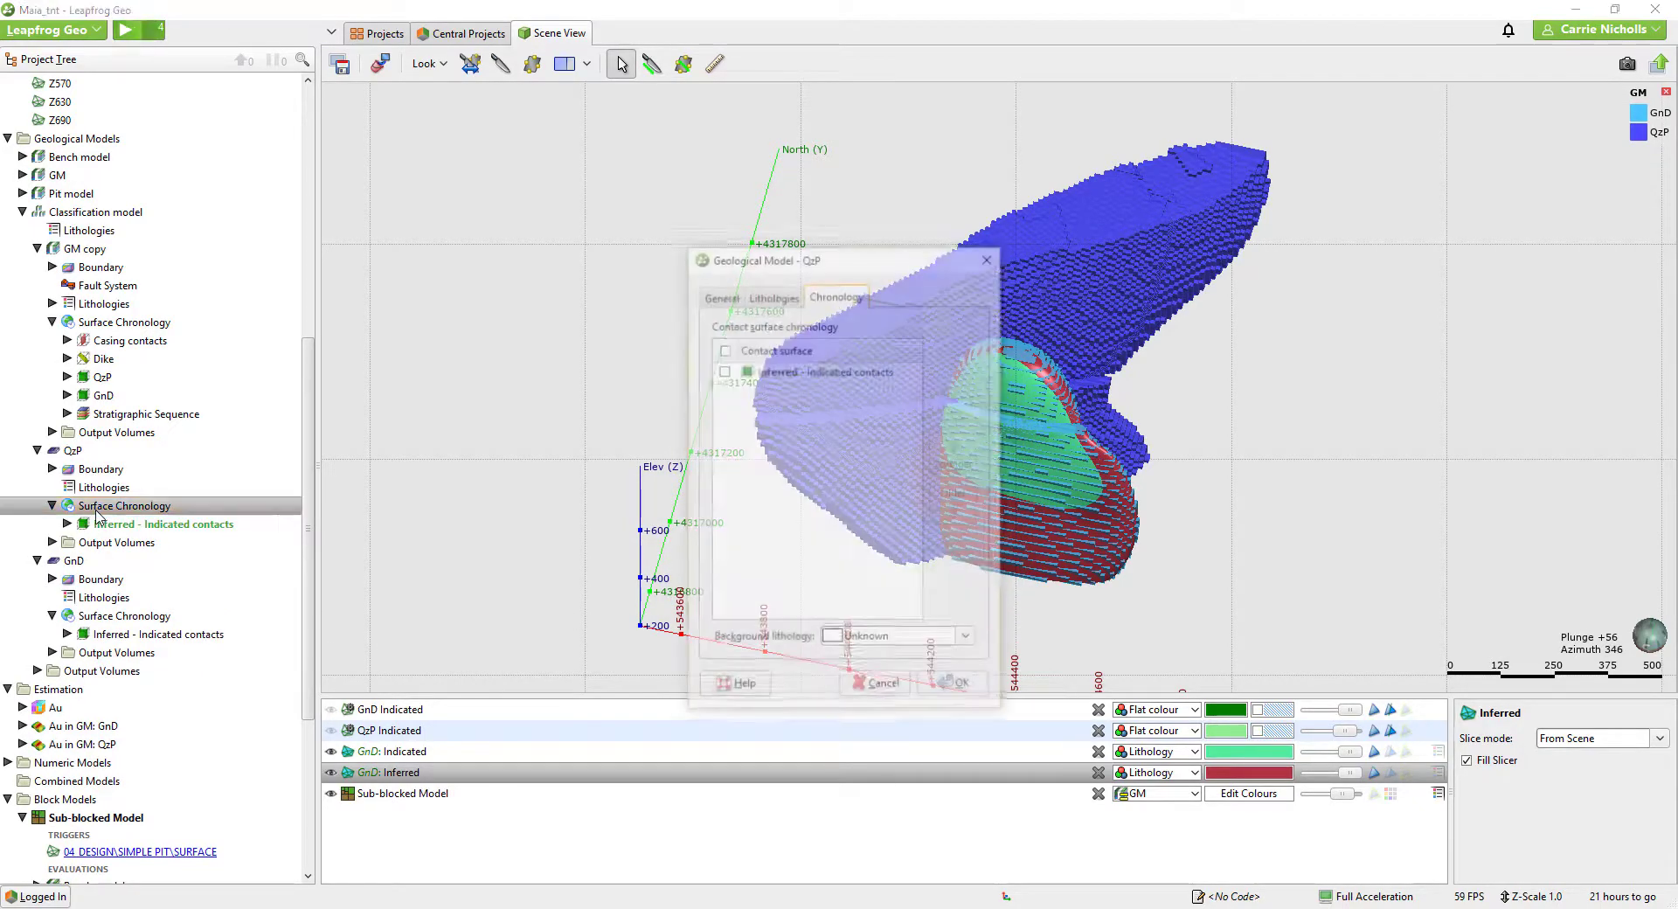
{"action": "left_click", "coordinate": [723, 369]}
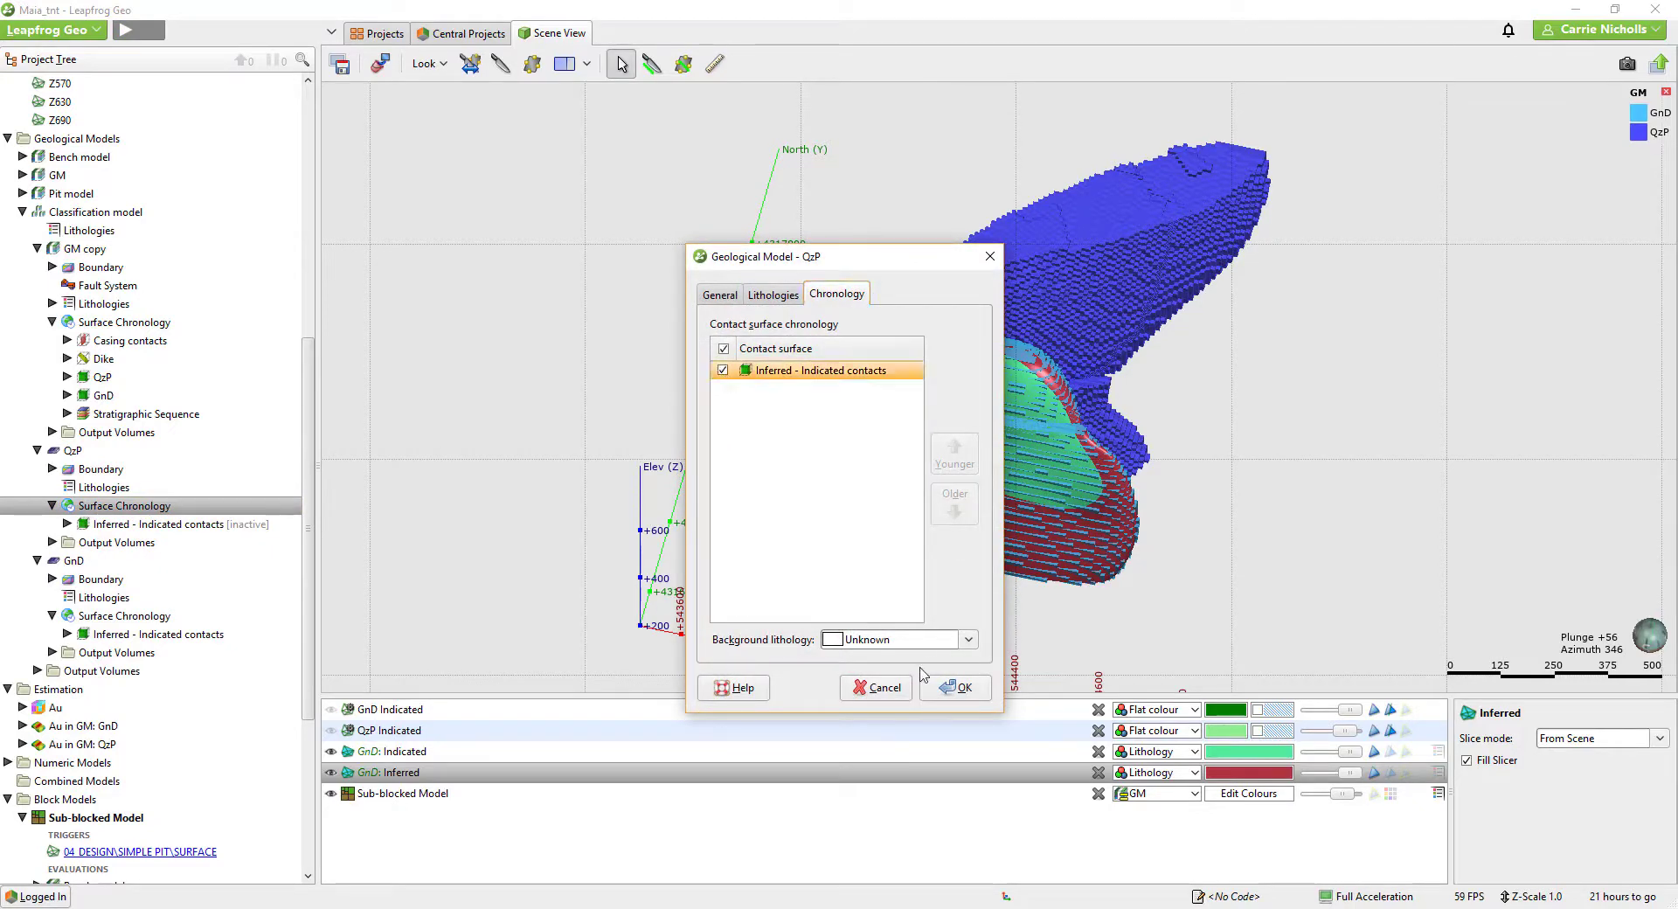
{"action": "left_click", "coordinate": [956, 687]}
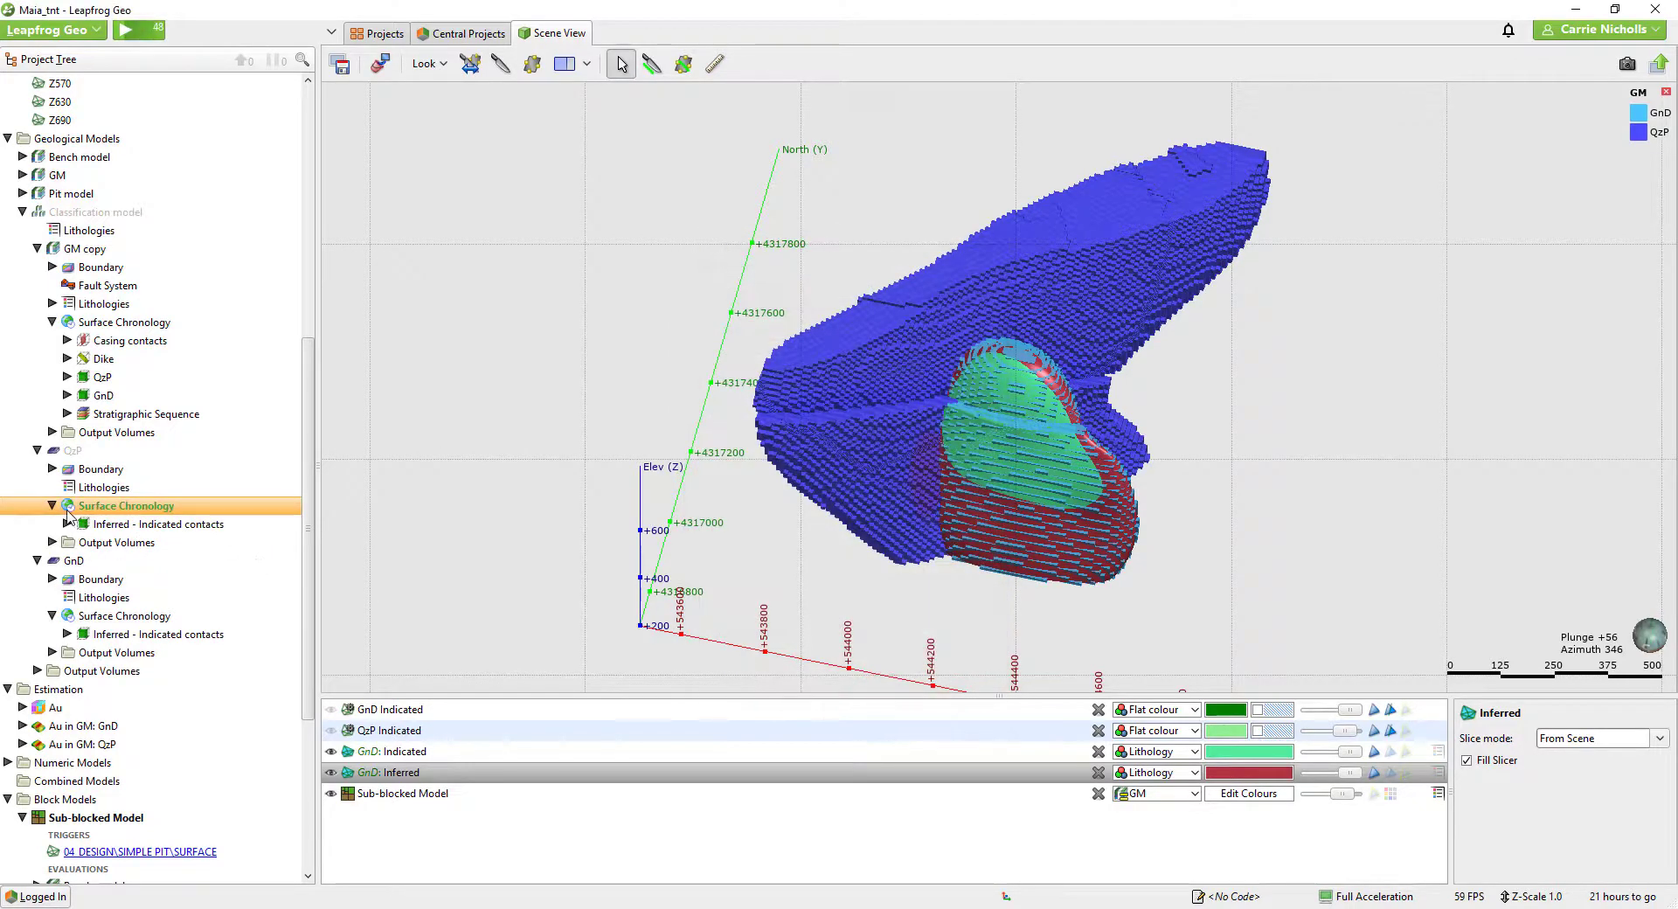
Hide the Sub-blocked Model and drag the QzP Indicated and Inferred output volumes into the scene.
{"action": "scroll", "coordinate": [306, 641], "scroll_direction": "down", "scroll_amount": 3}
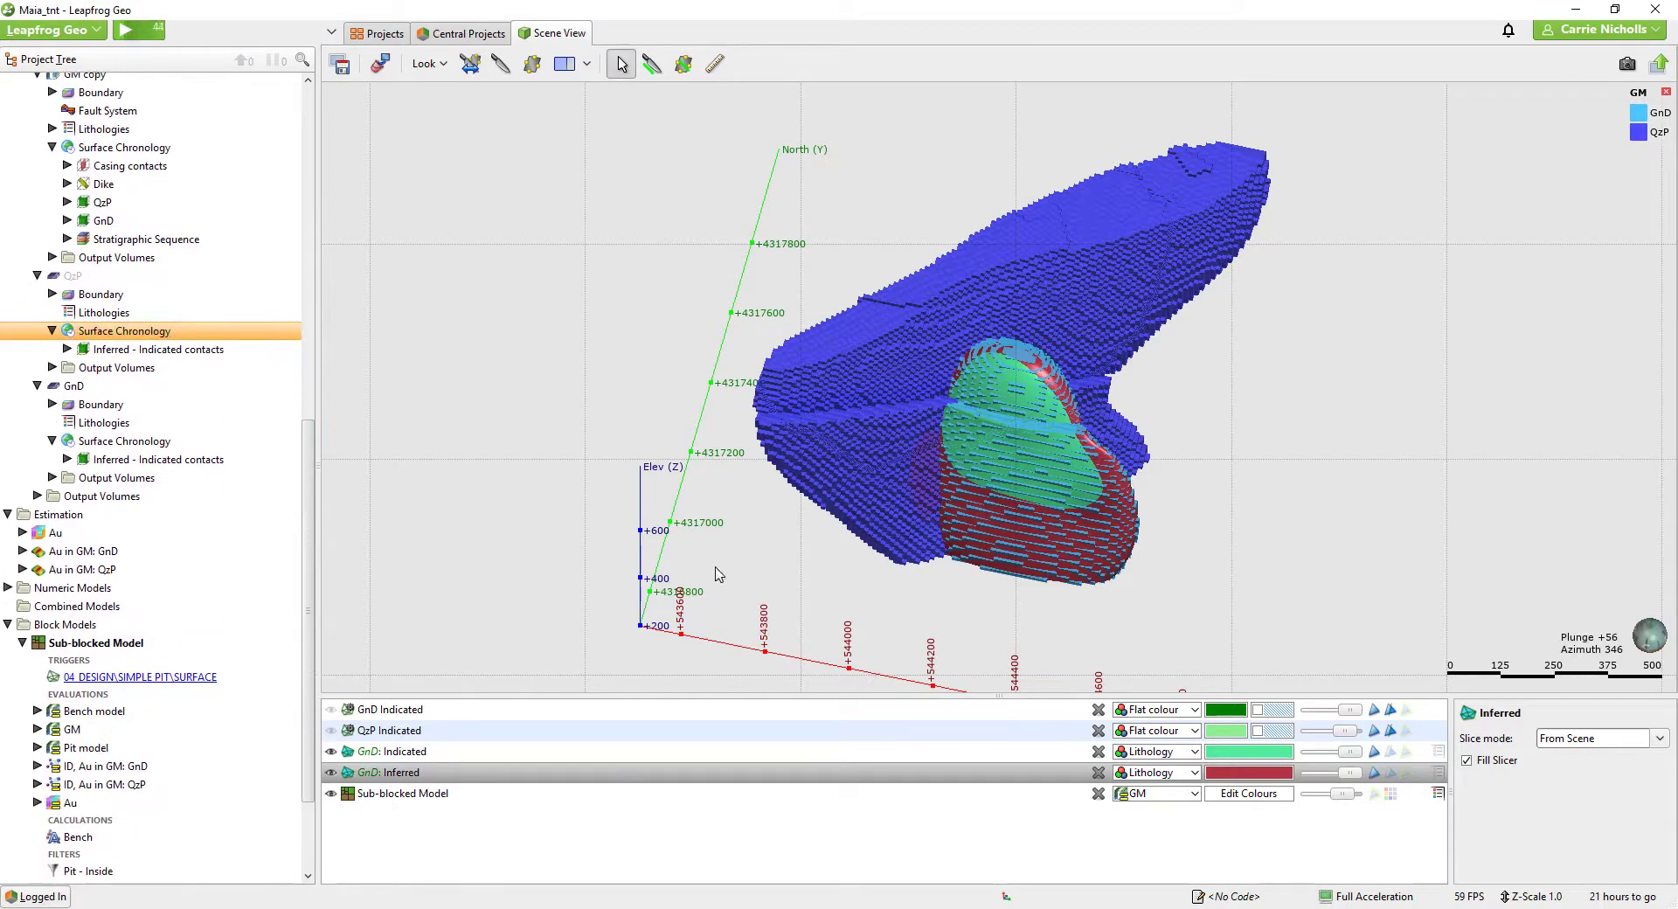
{"action": "left_click_drag", "start_coordinate": [667, 673], "coordinate": [616, 525]}
{"action": "left_click", "coordinate": [331, 793]}
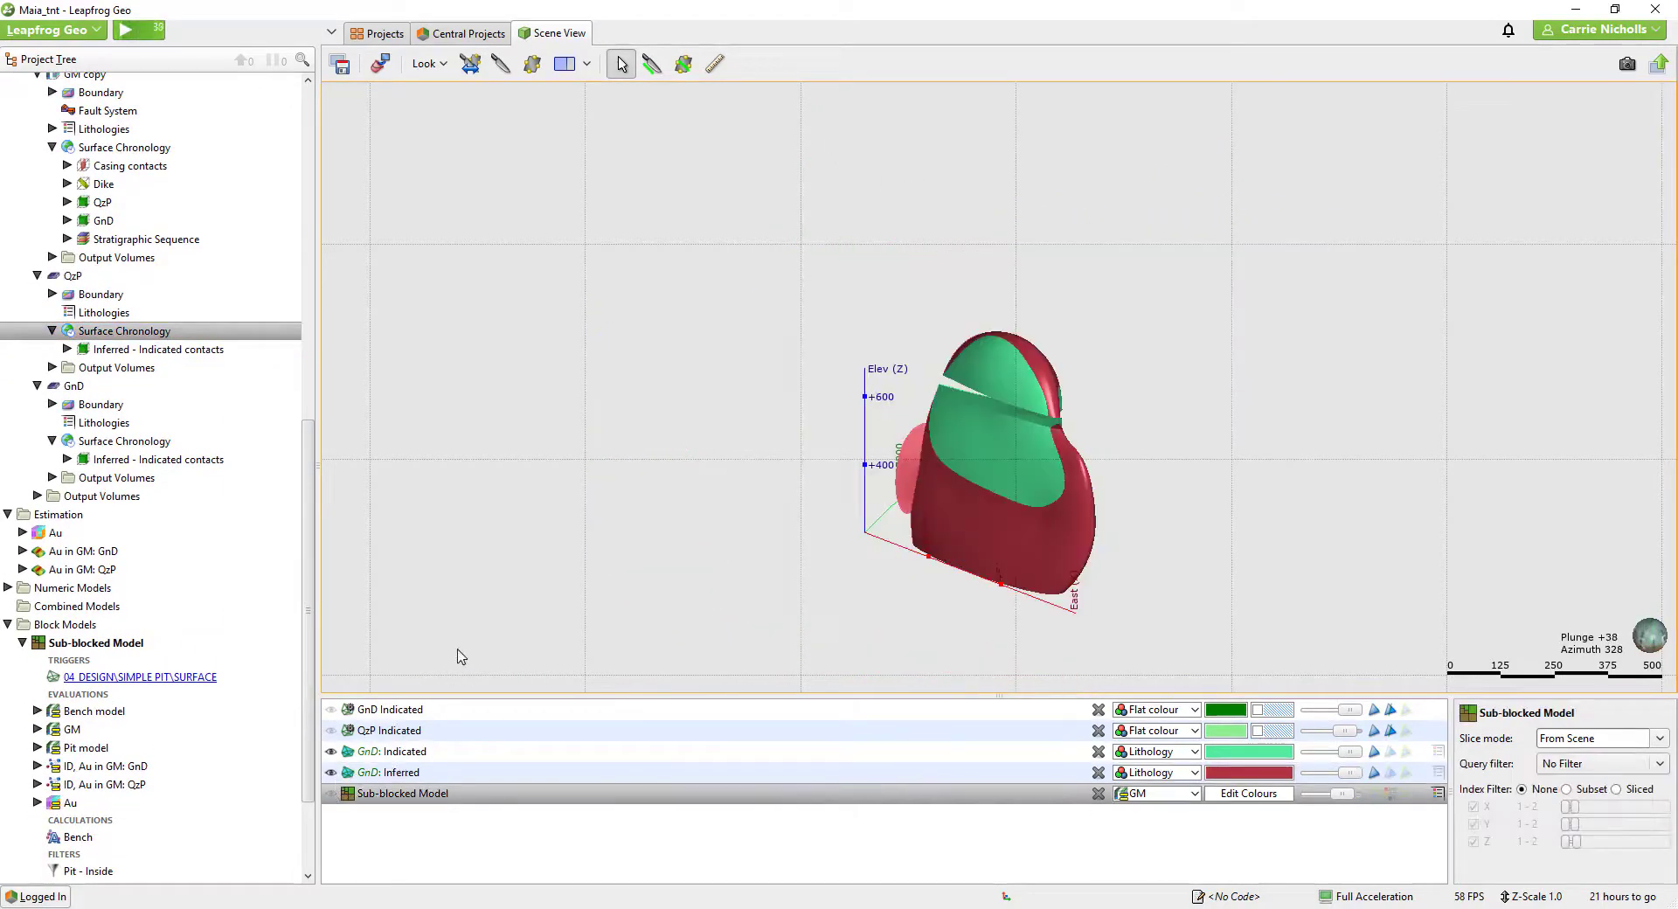
{"action": "left_click_drag", "start_coordinate": [481, 590], "coordinate": [524, 545]}
{"action": "left_click", "coordinate": [52, 367]}
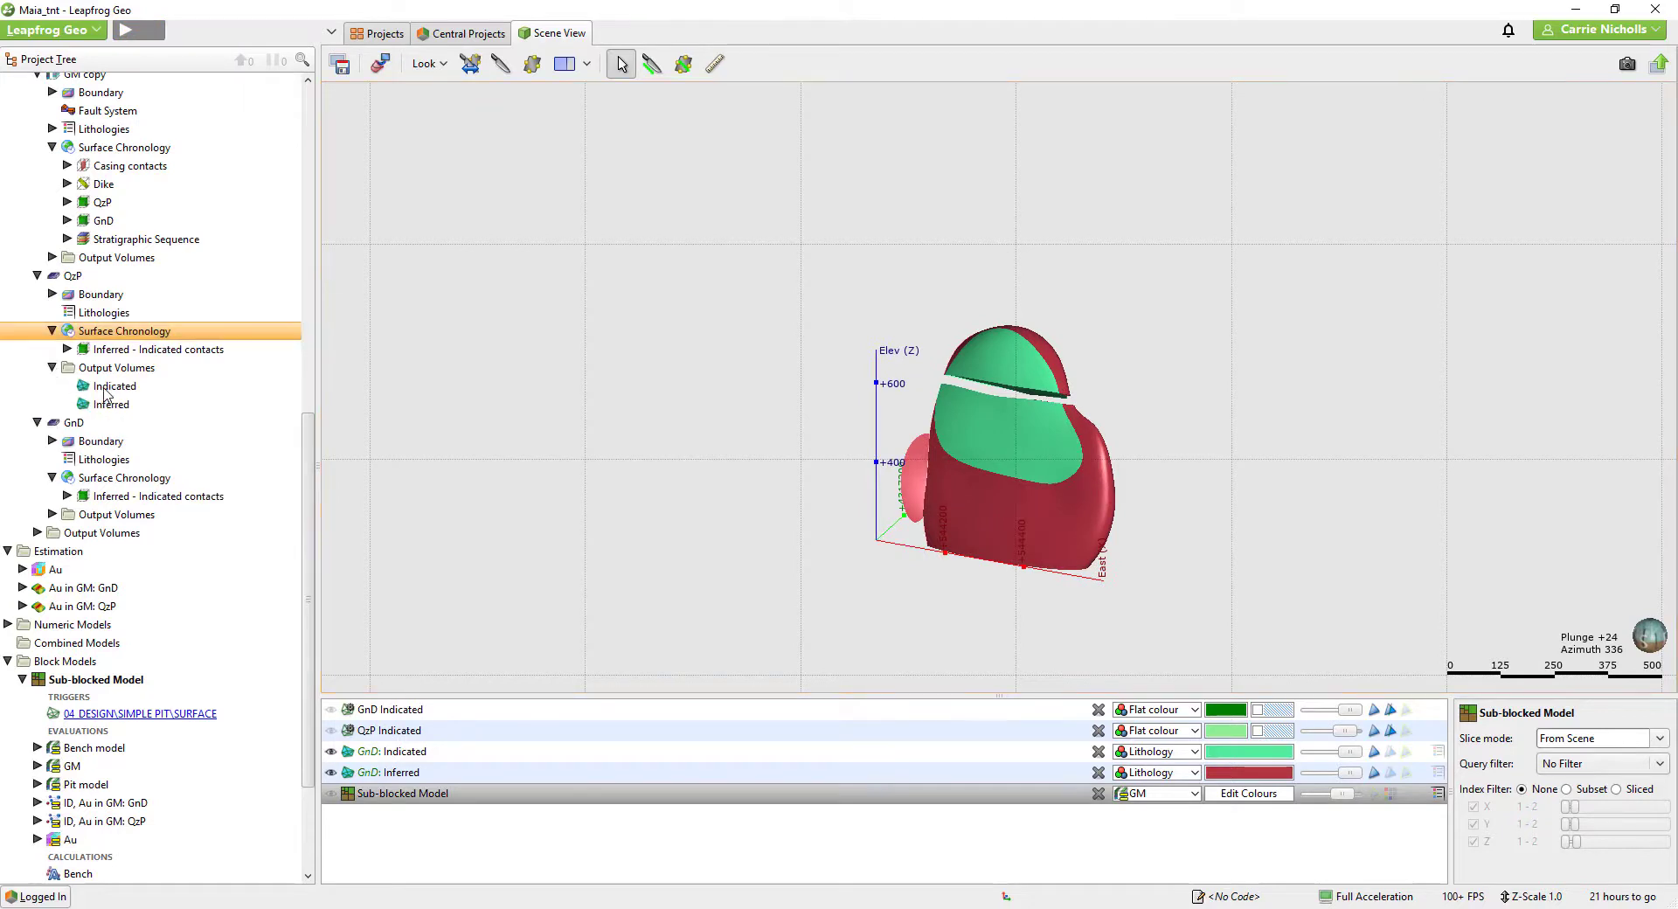
{"action": "left_click_drag", "start_coordinate": [117, 385], "coordinate": [589, 513]}
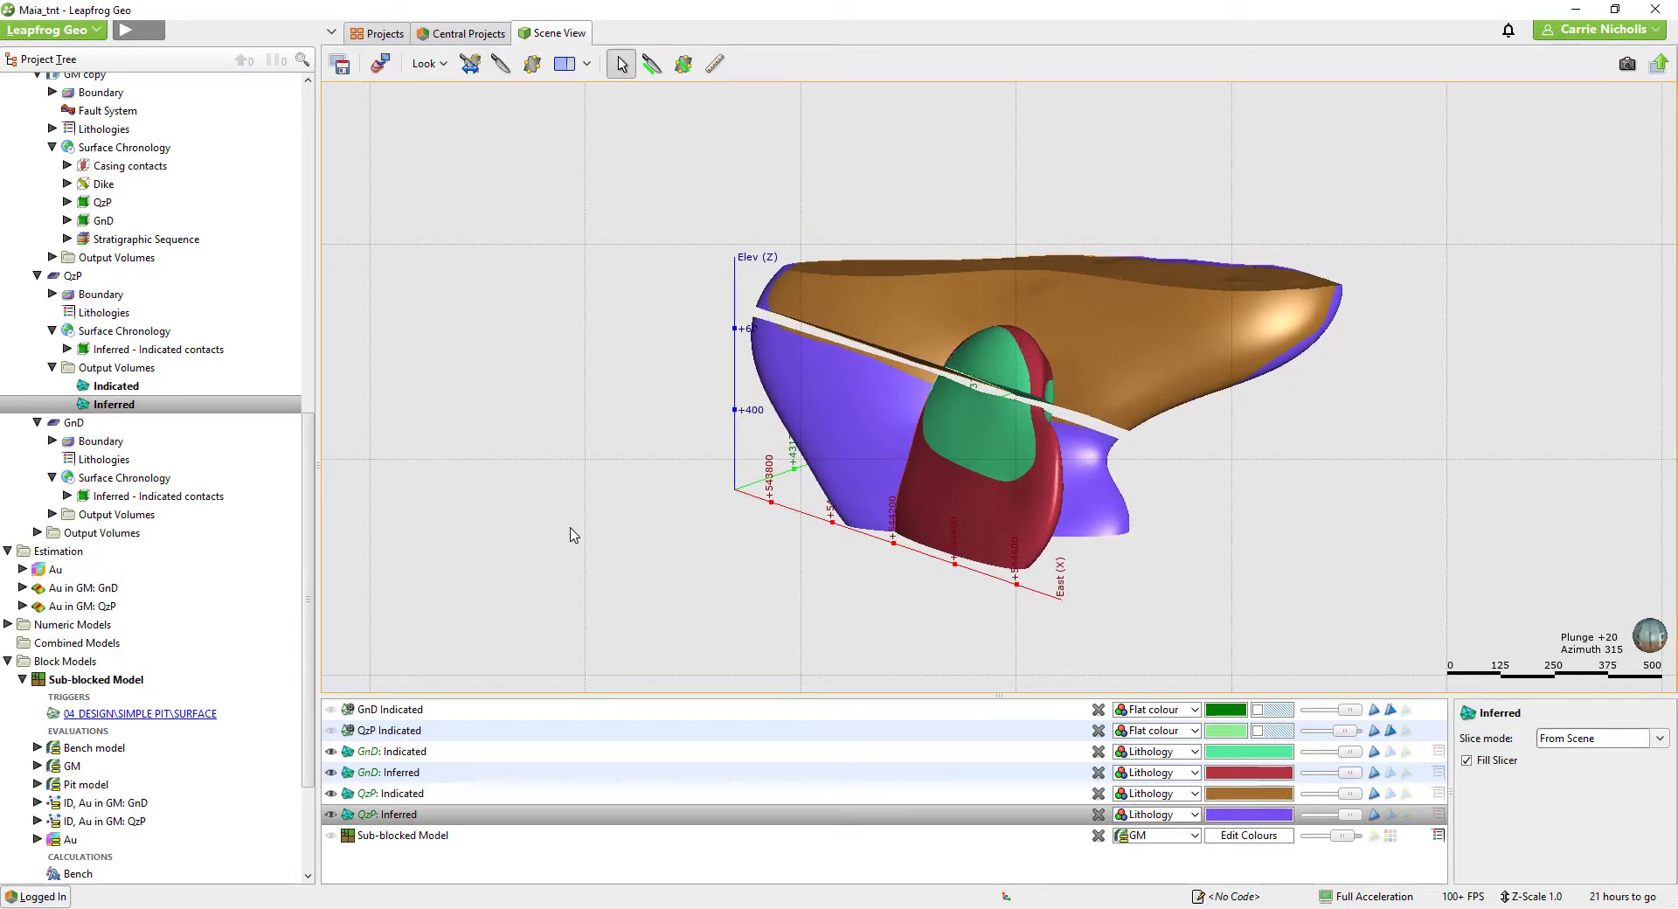
{"action": "scroll", "coordinate": [295, 569], "scroll_direction": "down", "scroll_amount": 3}
Add Classification model to the Sub-blocked Model's selected evaluations and apply the change.
{"action": "double_click", "coordinate": [137, 520]}
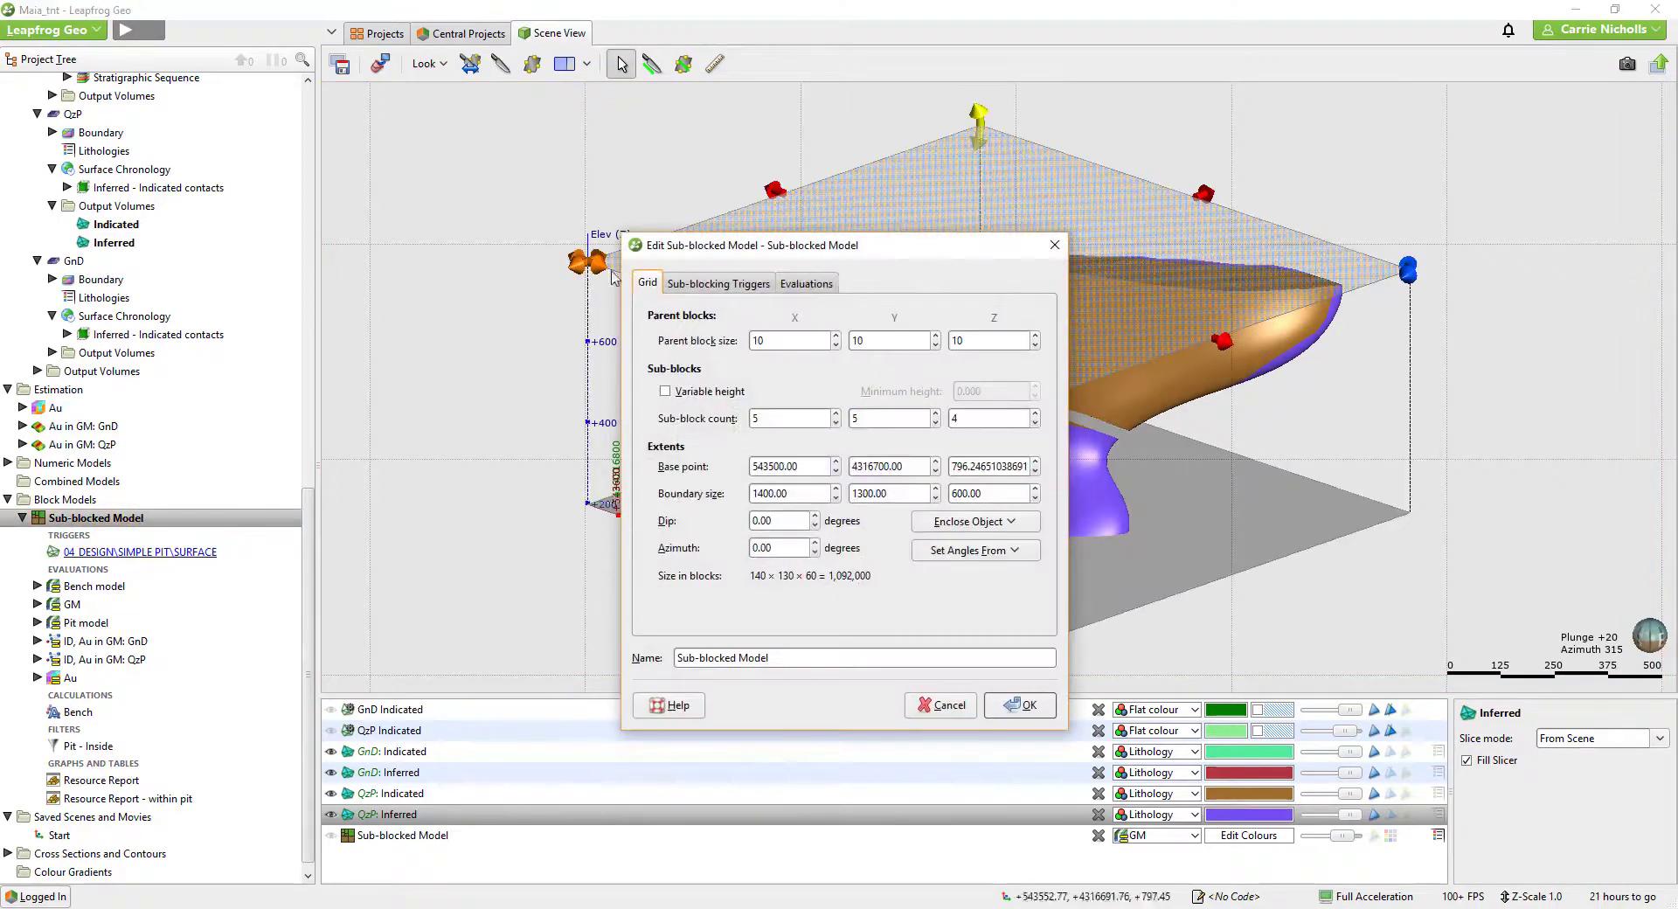
{"action": "left_click", "coordinate": [804, 282]}
{"action": "left_click", "coordinate": [732, 374]}
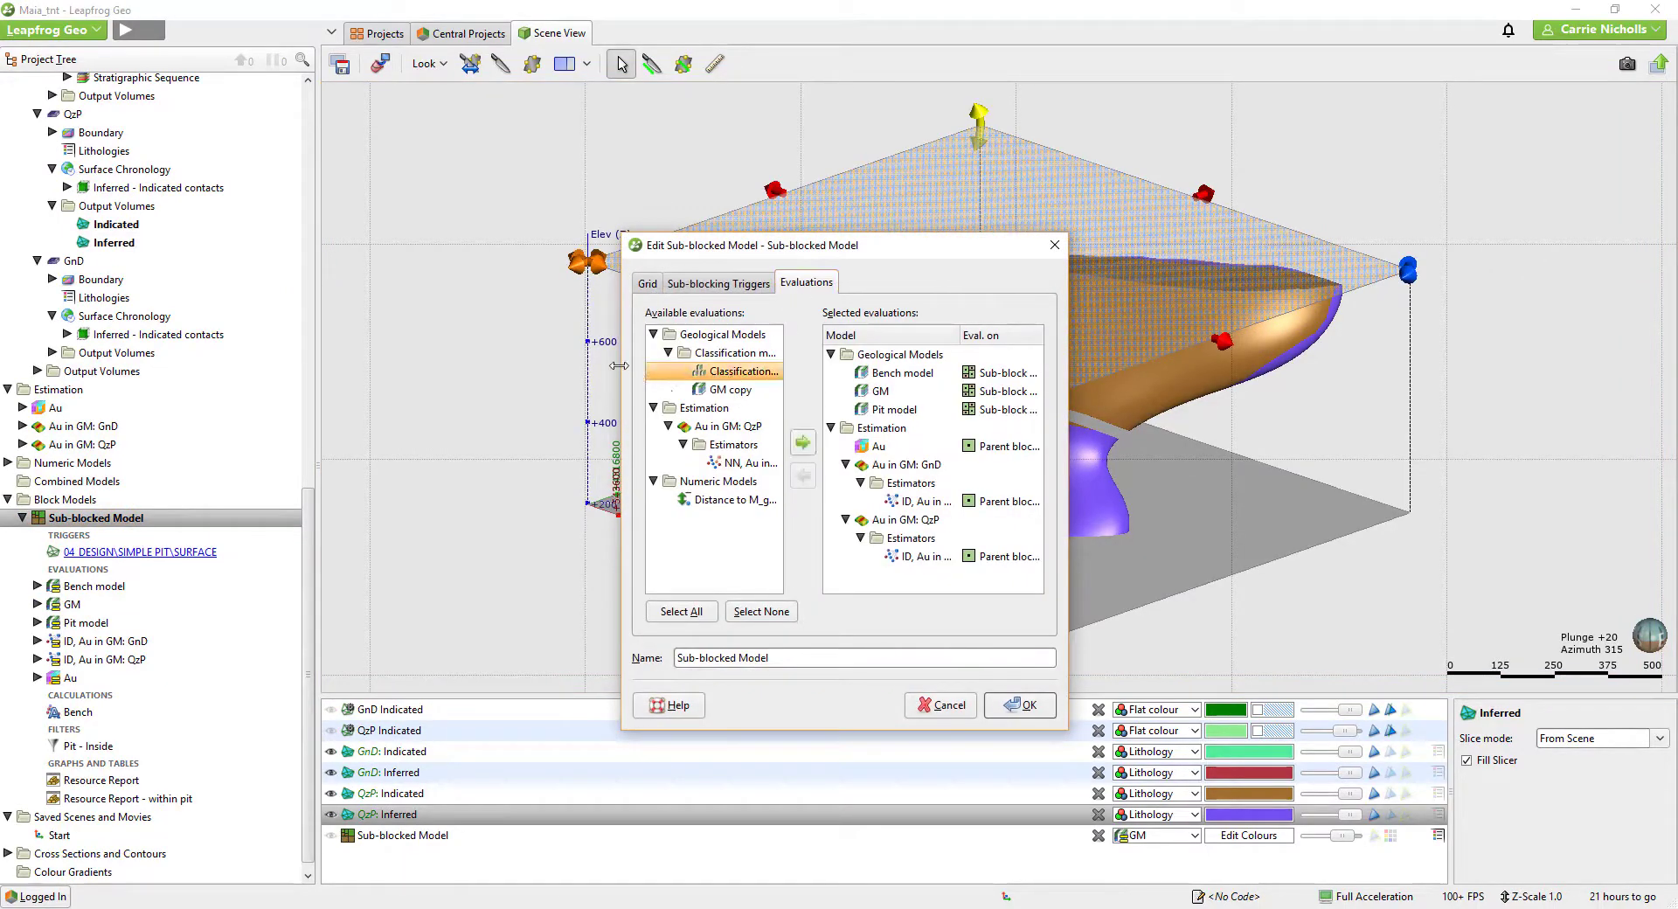
{"action": "left_click_drag", "start_coordinate": [616, 363], "coordinate": [413, 363]}
{"action": "left_click", "coordinate": [702, 443]}
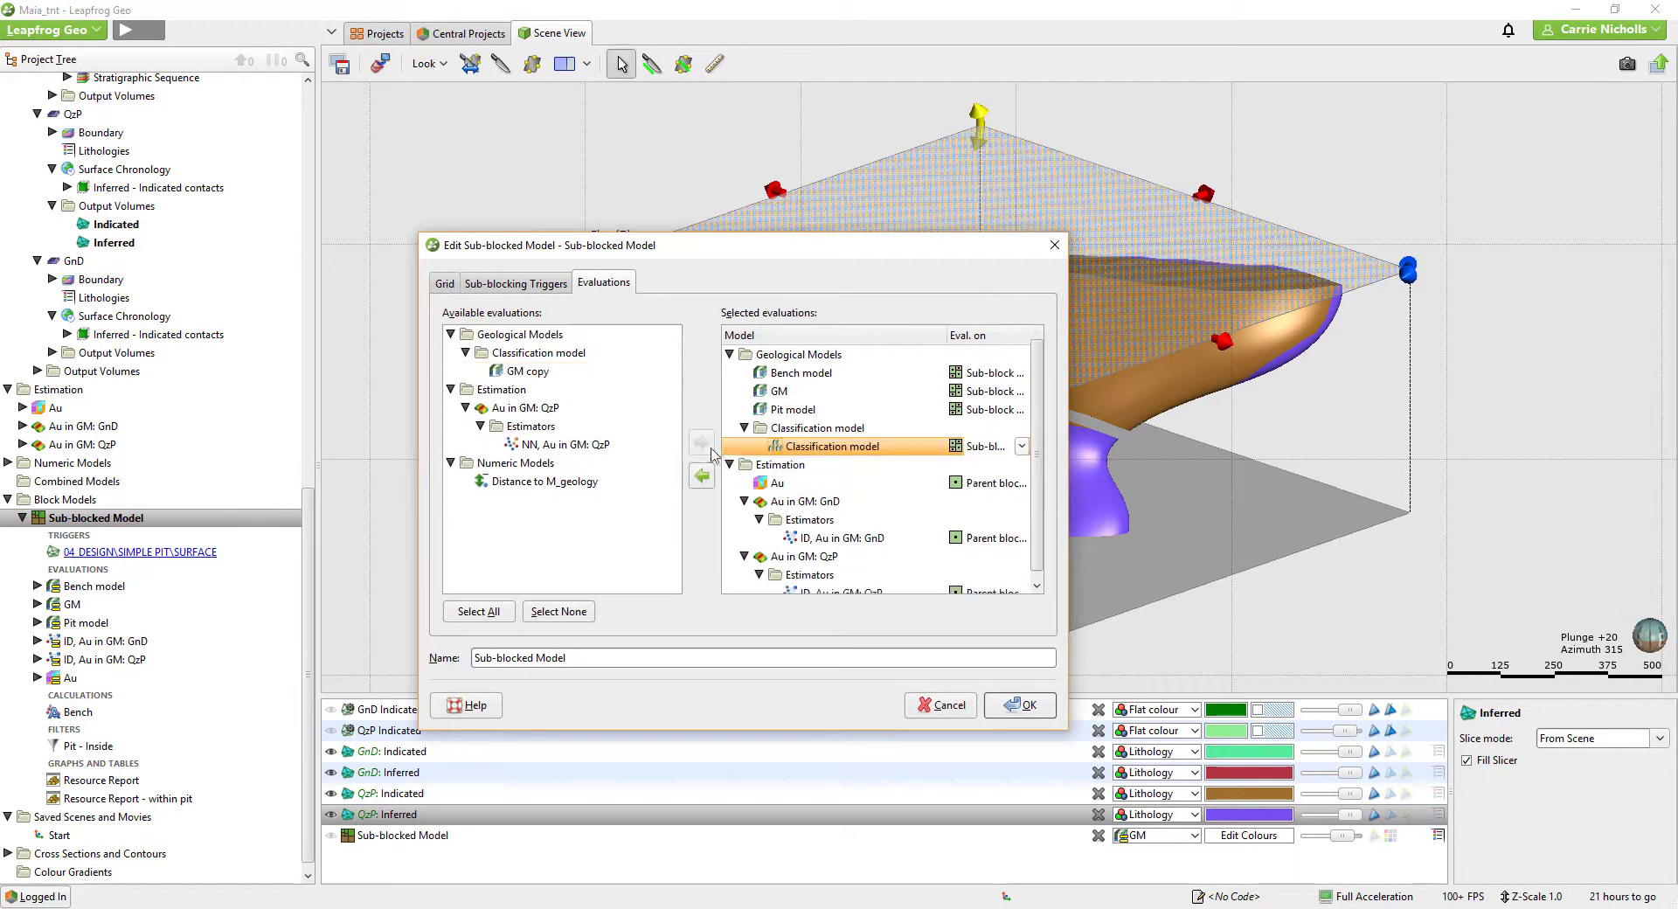
{"action": "left_click", "coordinate": [1018, 707]}
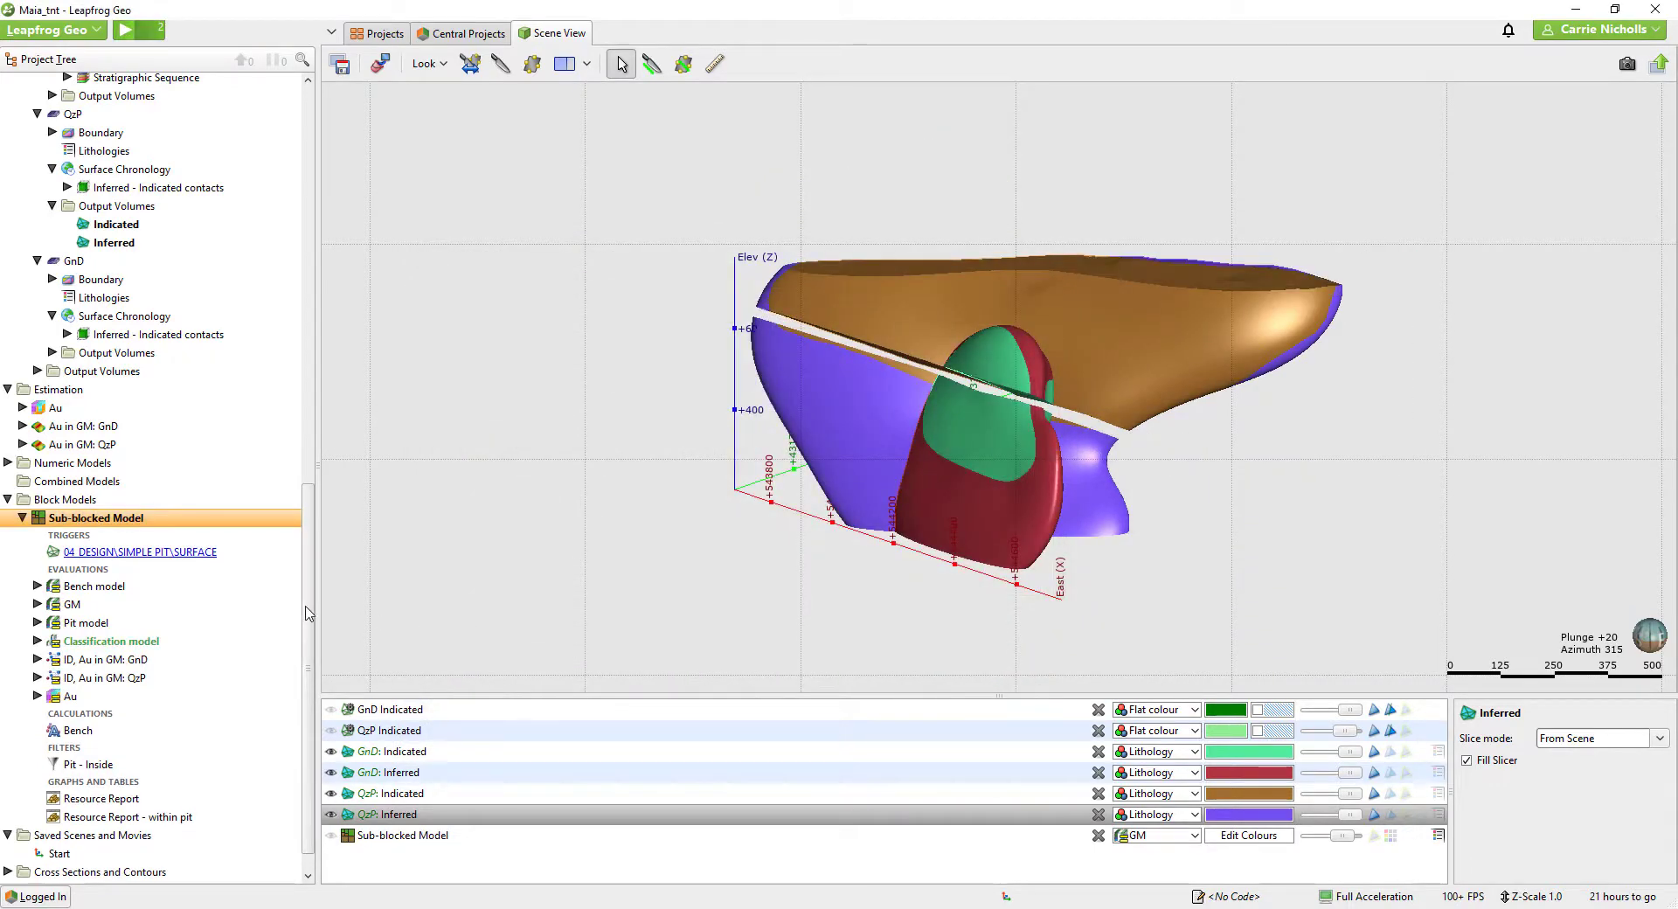
{"action": "scroll", "coordinate": [140, 630], "scroll_direction": "down", "scroll_amount": 1}
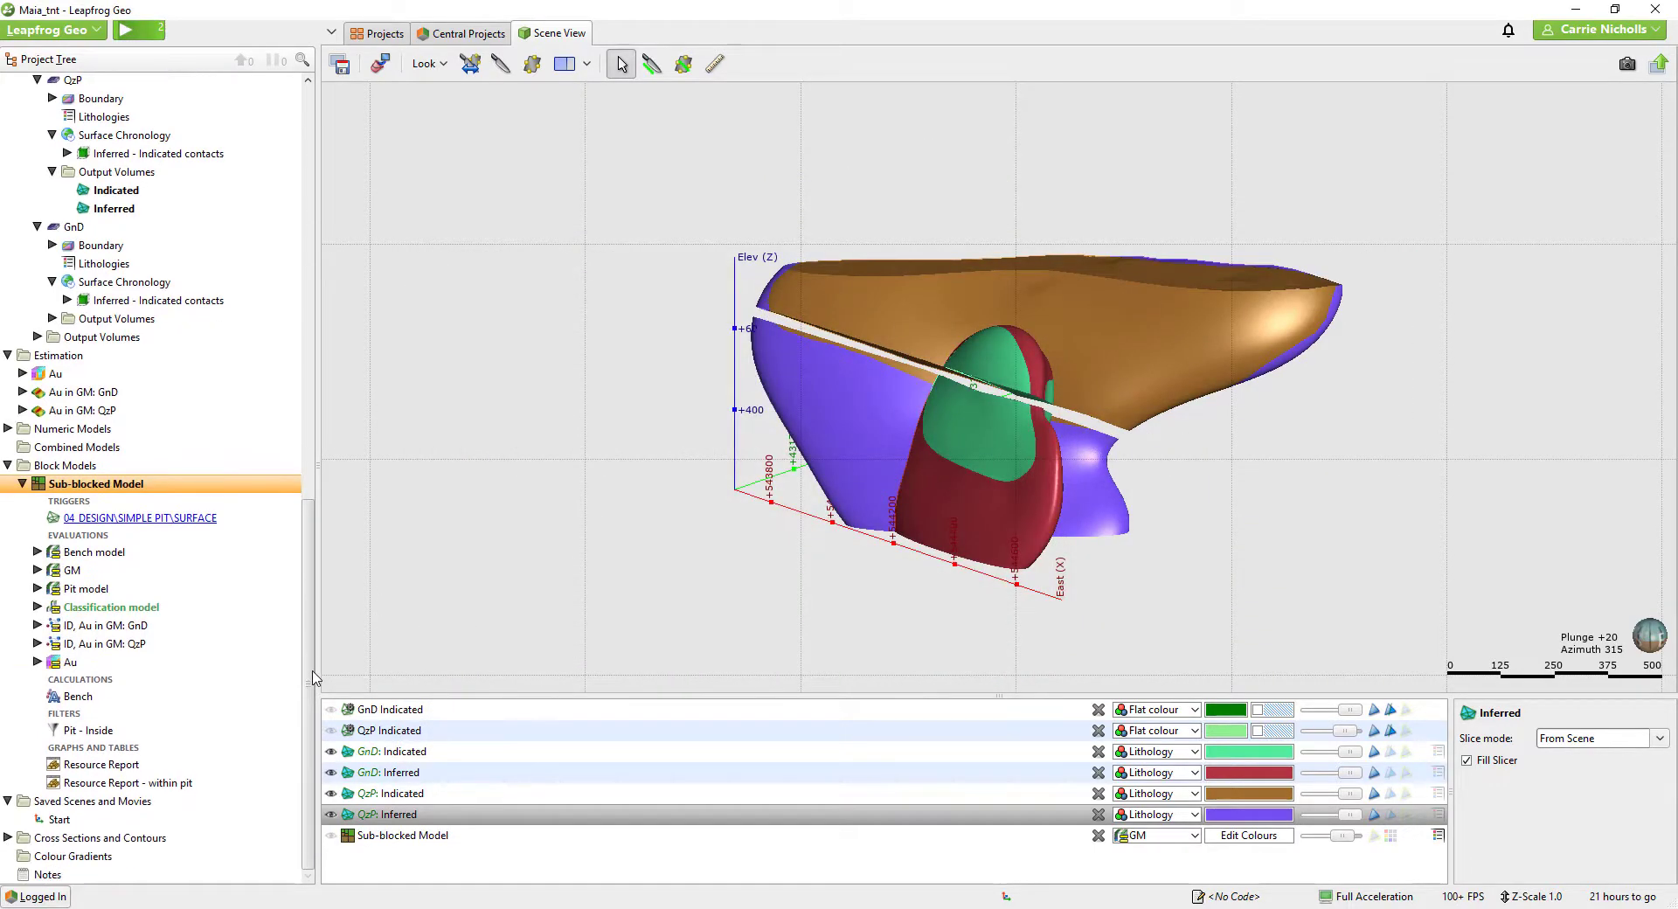
Show the Sub-blocked Model, hide the QzP and GnD surfaces, and colour it by Classification model.
{"action": "left_click", "coordinate": [331, 835]}
{"action": "left_click", "coordinate": [330, 814]}
{"action": "left_click", "coordinate": [330, 793]}
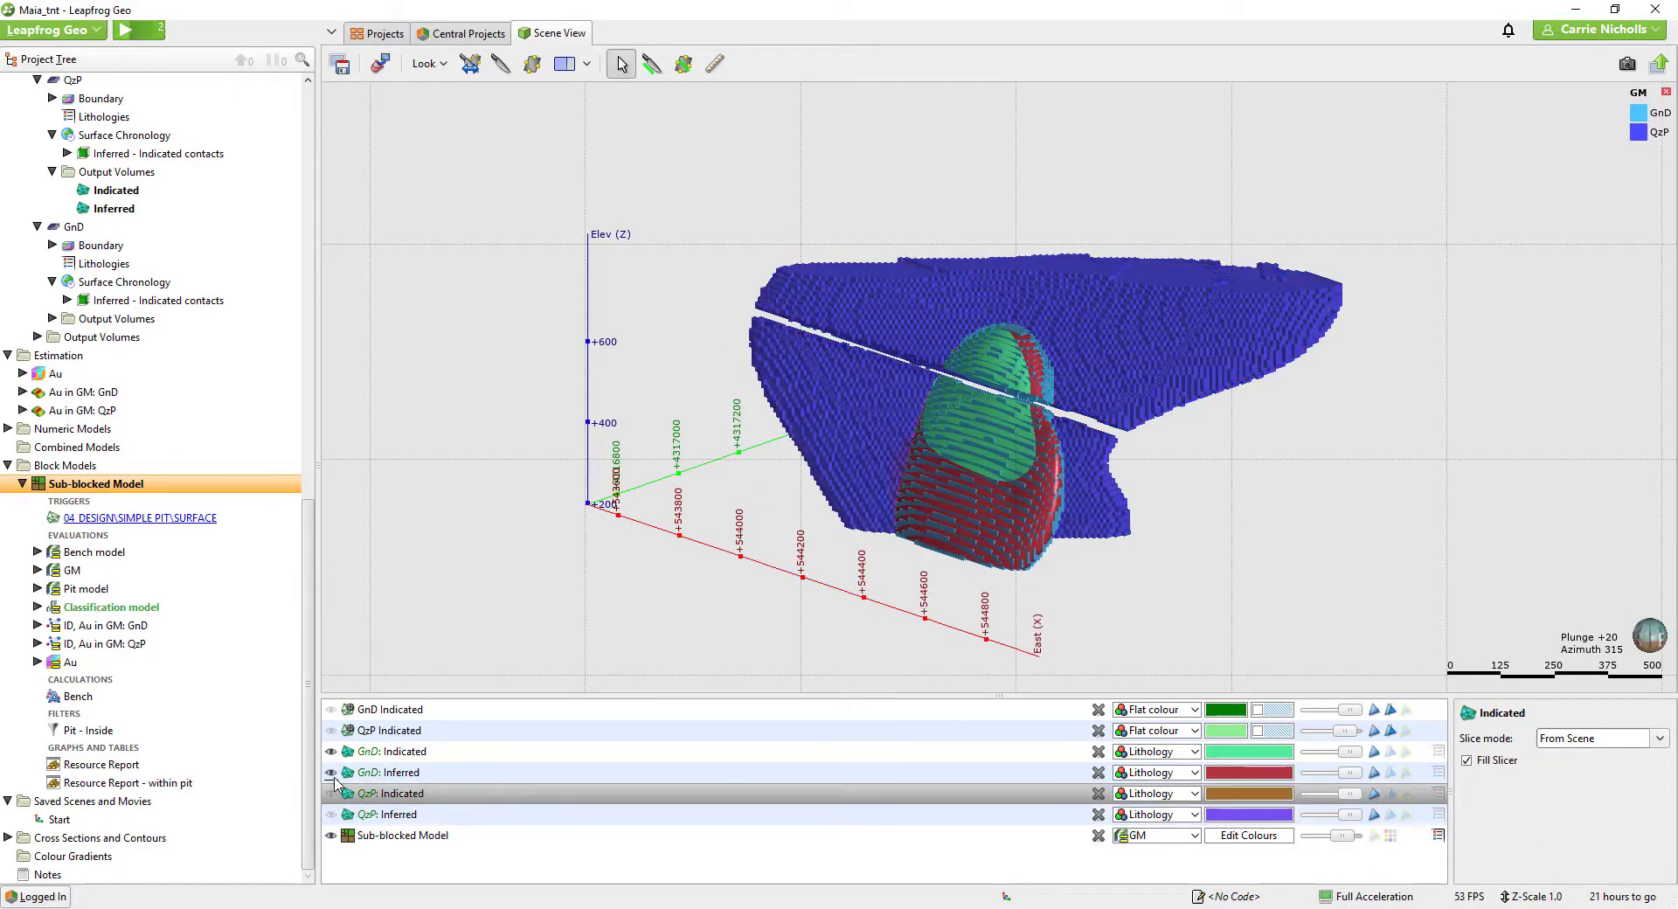
{"action": "left_click", "coordinate": [330, 772]}
{"action": "left_click", "coordinate": [402, 835]}
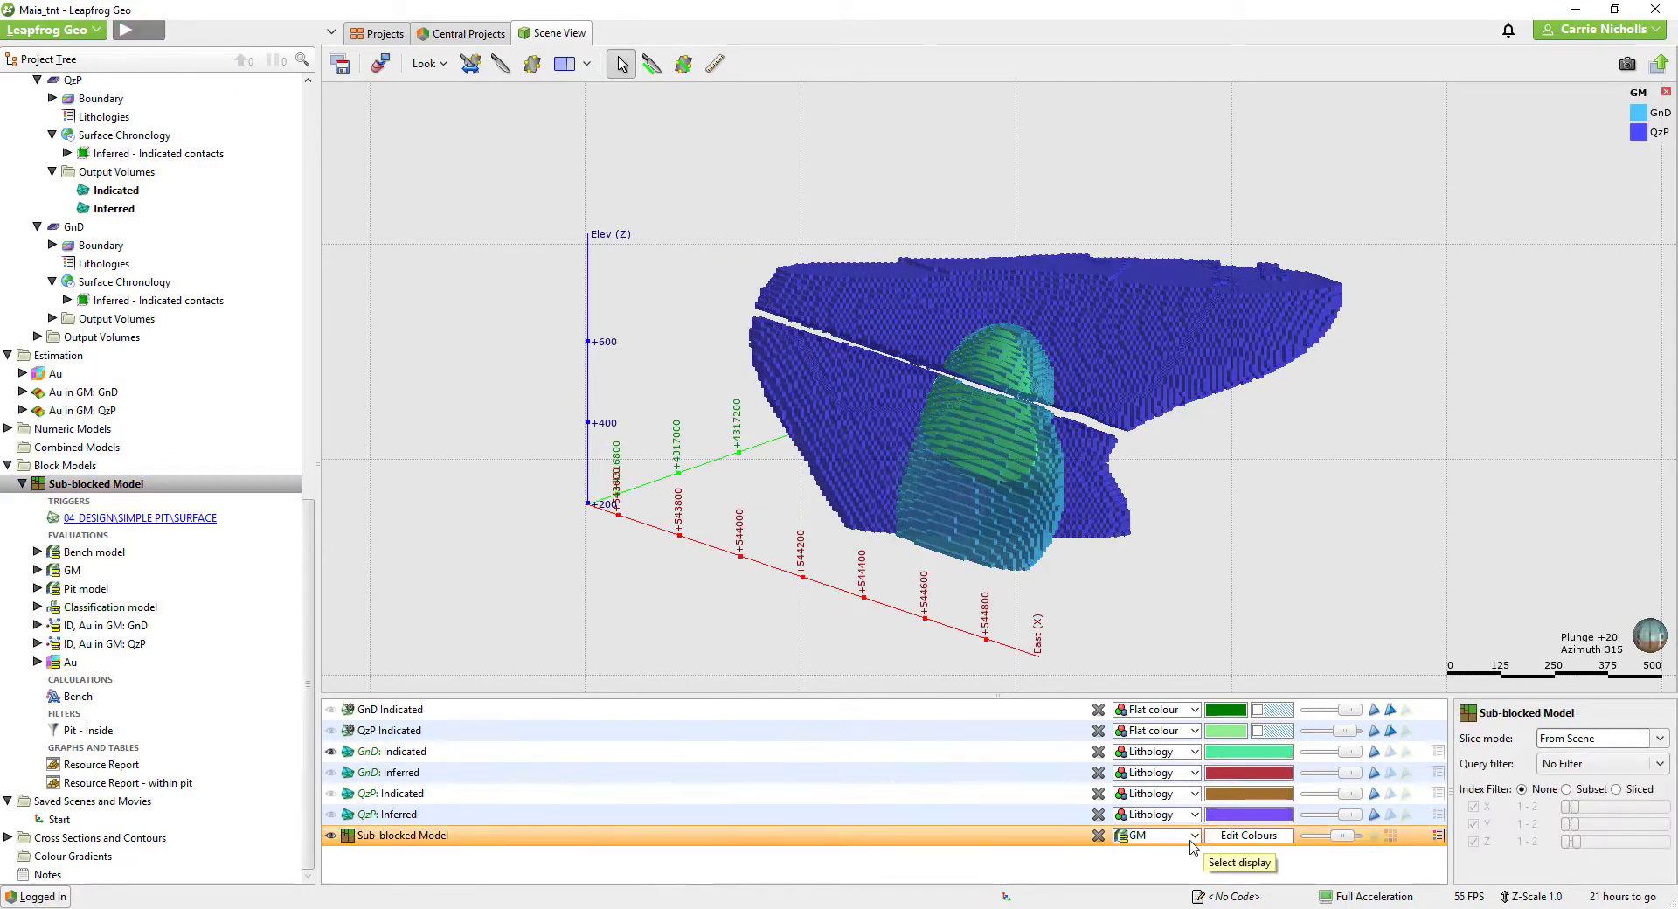
{"action": "left_click", "coordinate": [1191, 836]}
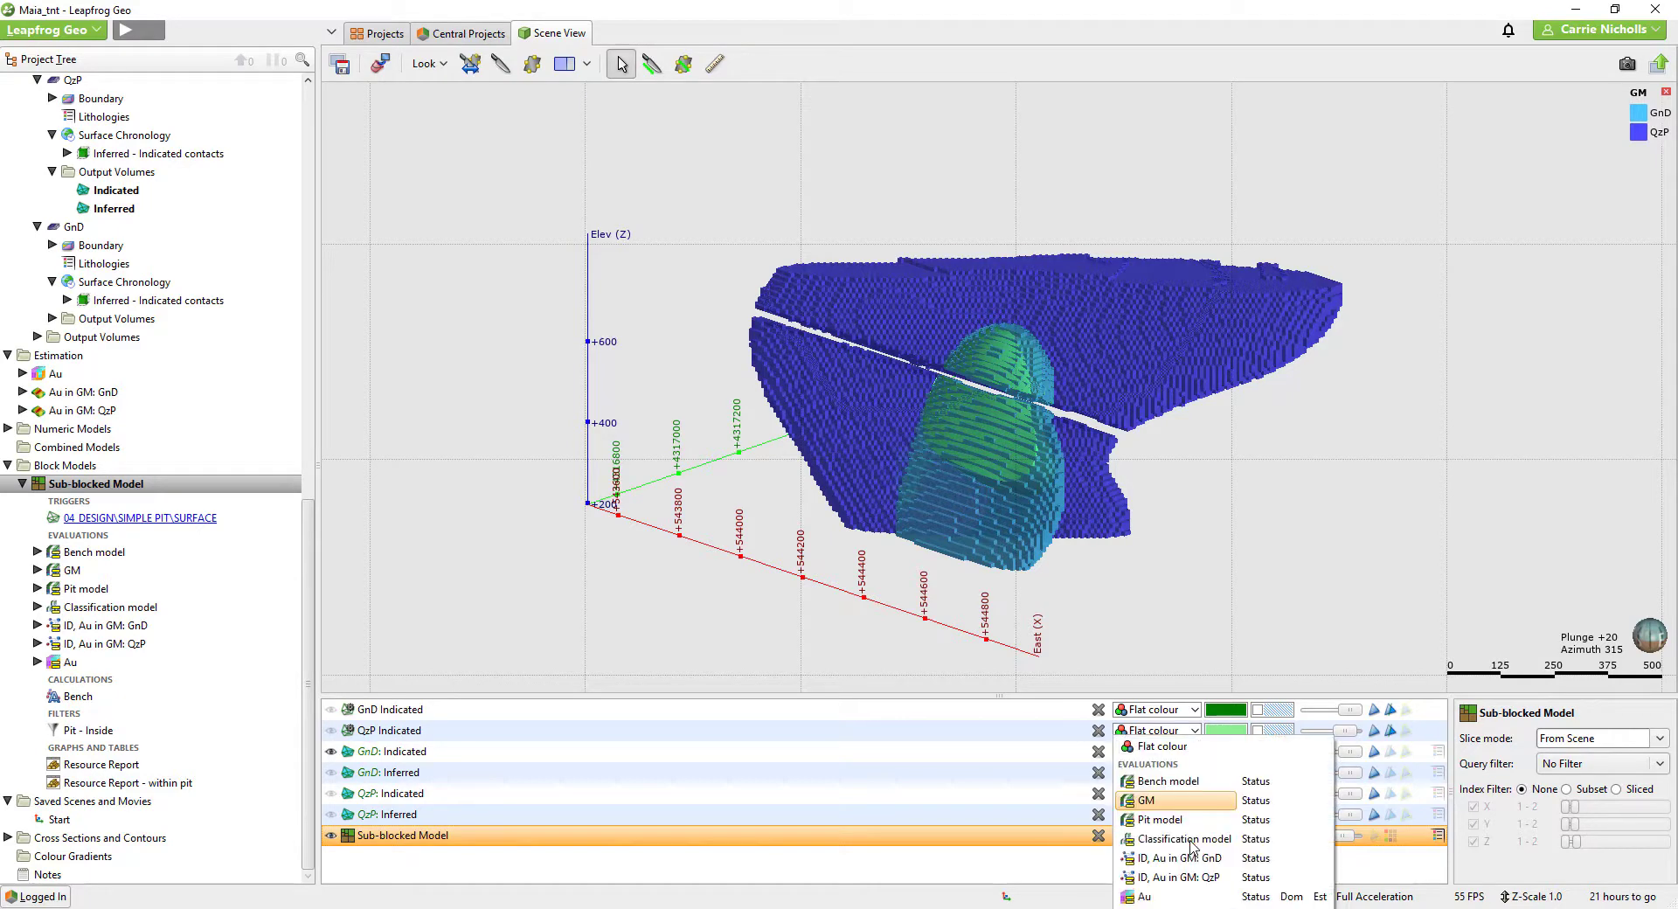
{"action": "left_click", "coordinate": [1185, 839]}
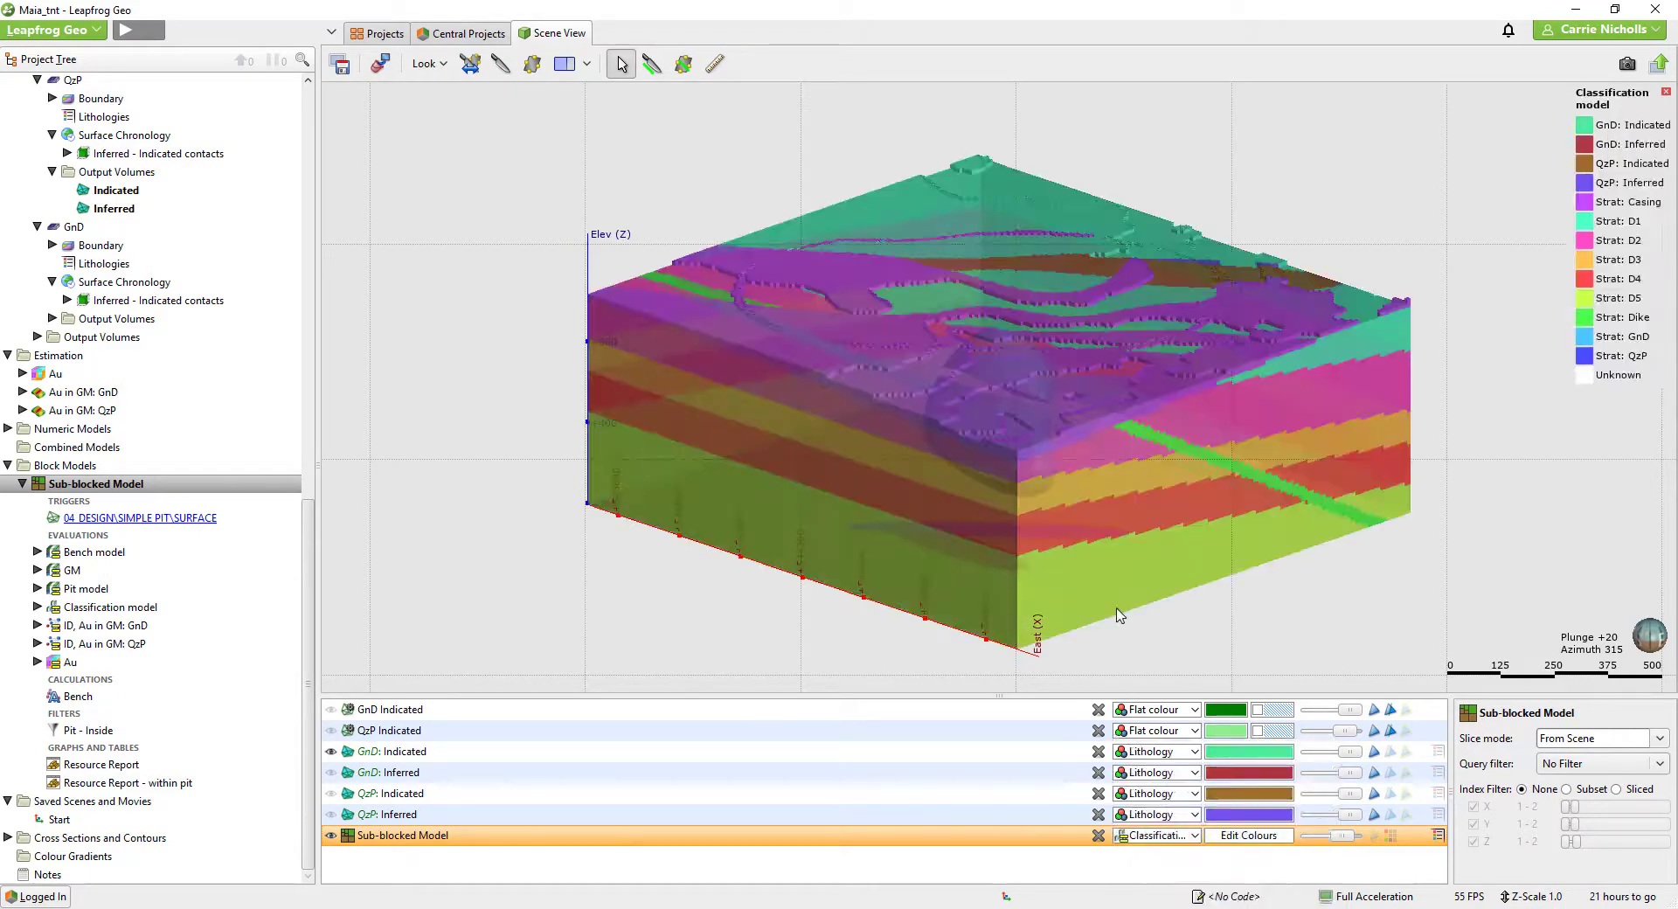
Limit the visible classes to GnD: Indicated, GnD: Inferred, QzP: Indicated and QzP: Inferred.
{"action": "left_click", "coordinate": [1248, 834]}
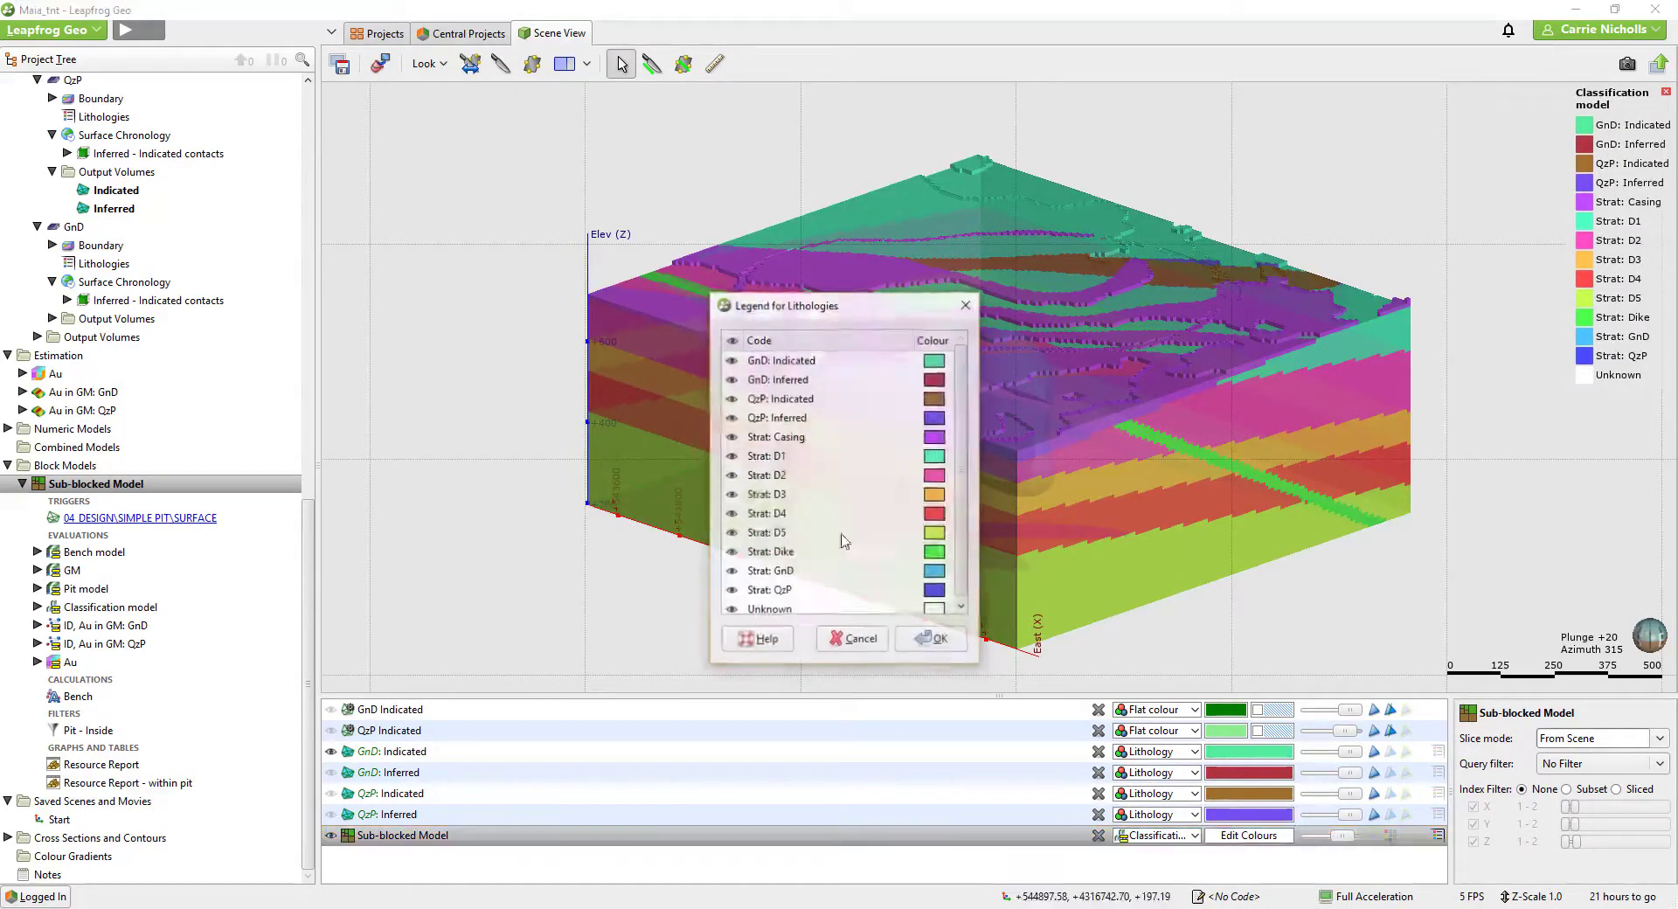
{"action": "left_click", "coordinate": [731, 339]}
{"action": "left_click", "coordinate": [731, 359]}
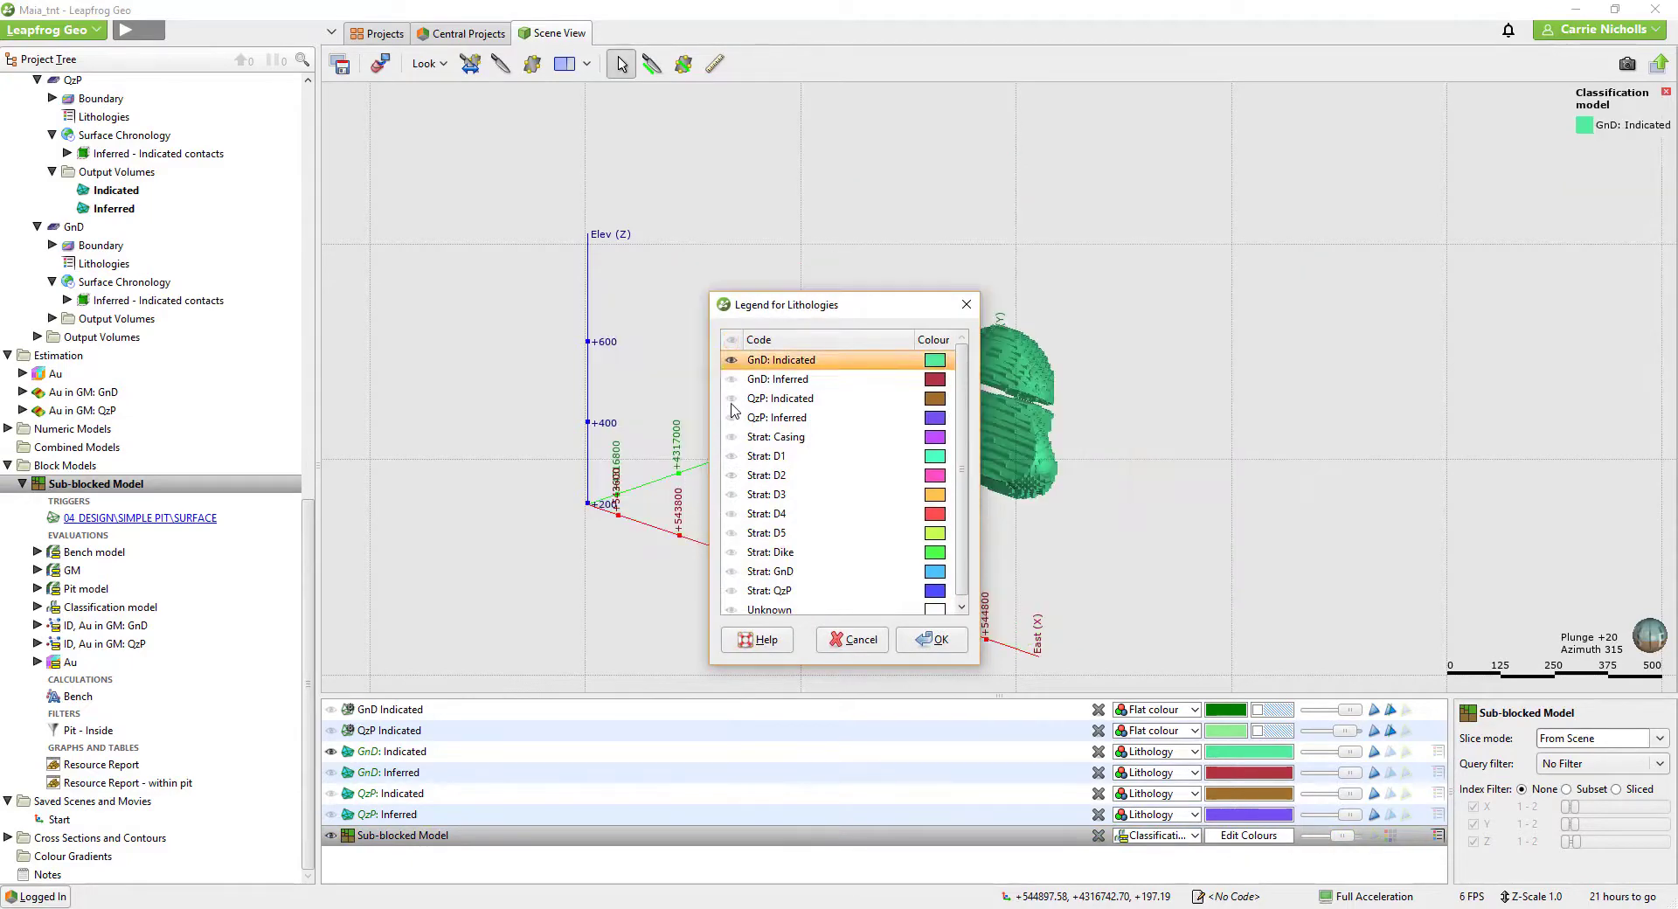
{"action": "left_click", "coordinate": [730, 378]}
{"action": "left_click", "coordinate": [731, 398]}
{"action": "left_click", "coordinate": [730, 417]}
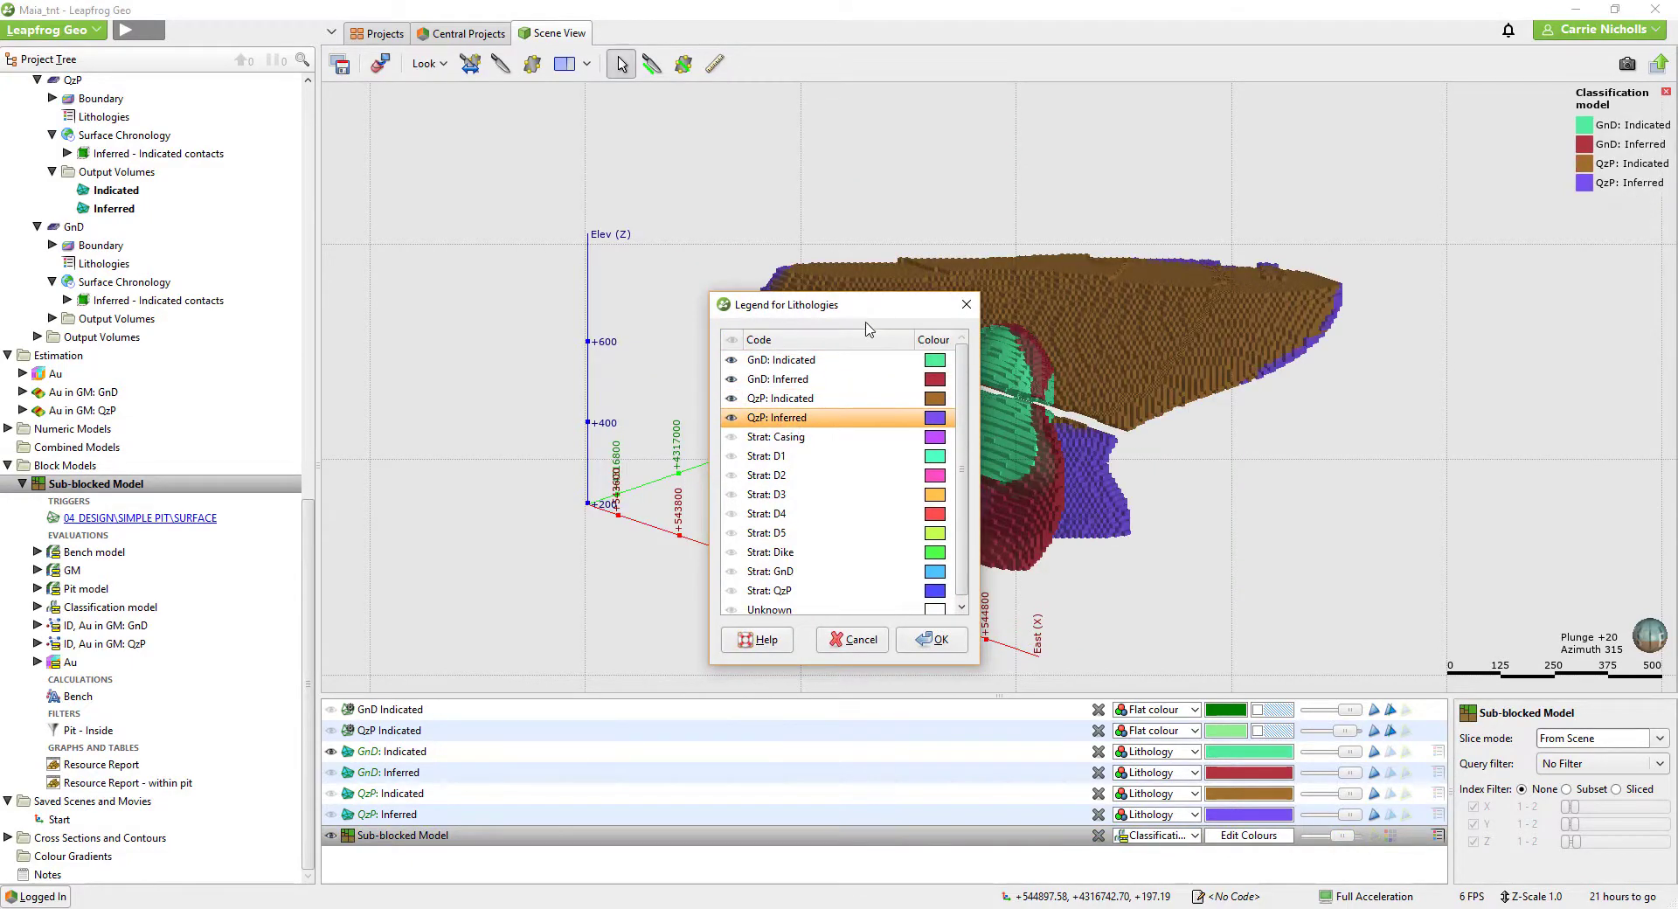
{"action": "left_click_drag", "start_coordinate": [871, 306], "coordinate": [546, 280]}
{"action": "left_click_drag", "start_coordinate": [1041, 489], "coordinate": [1188, 514]}
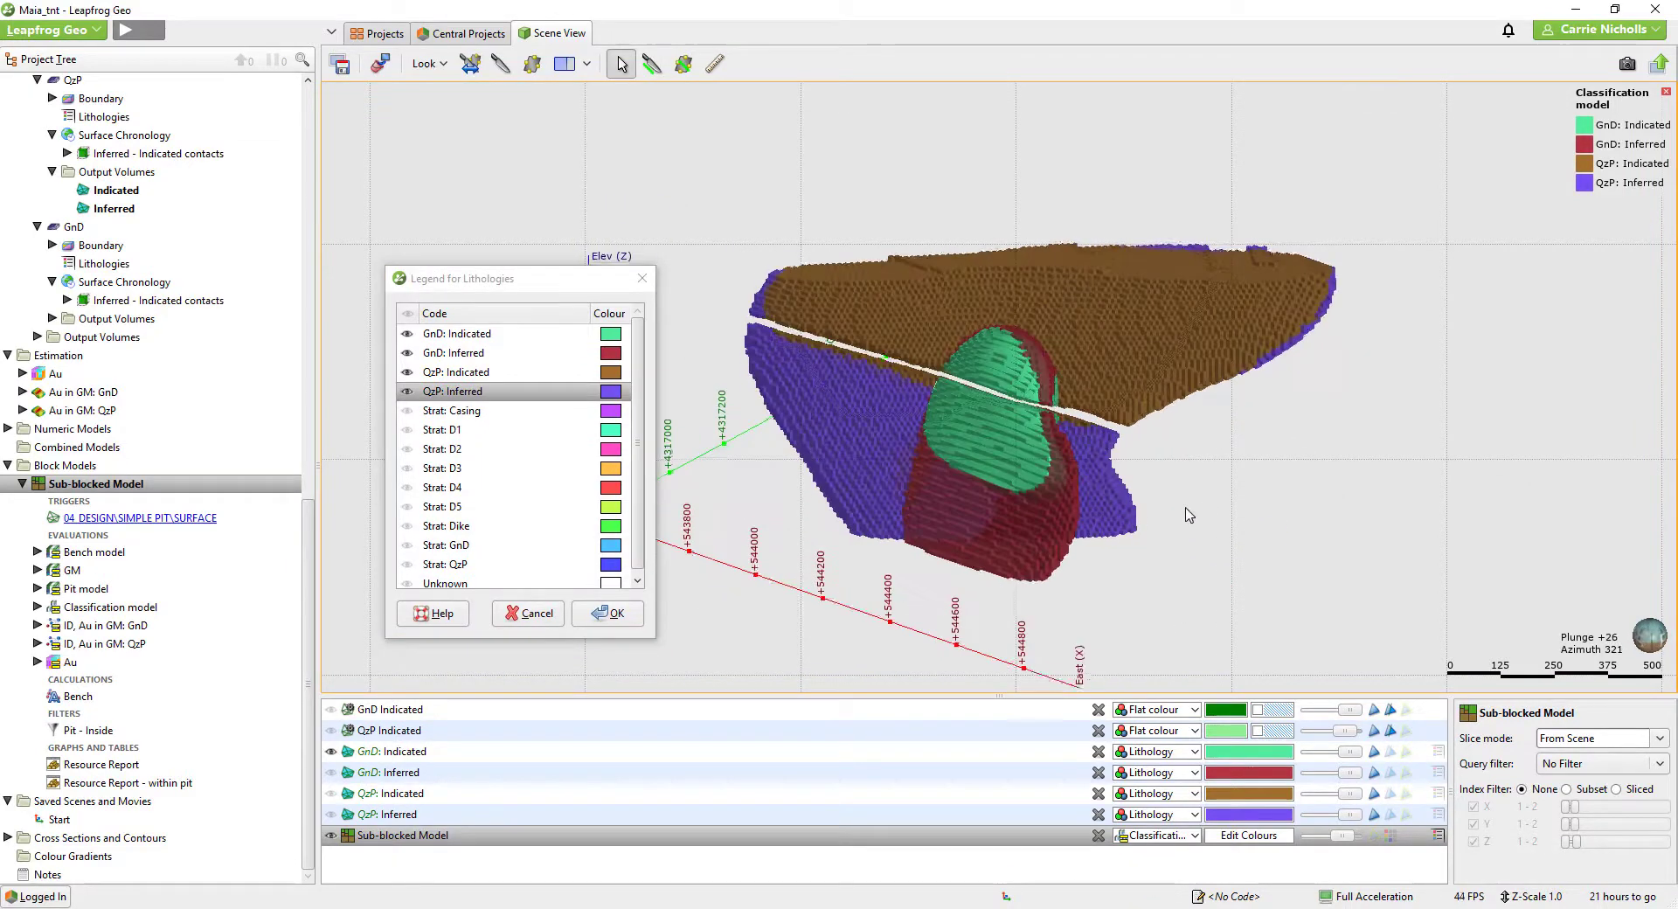
{"action": "left_click", "coordinate": [612, 614]}
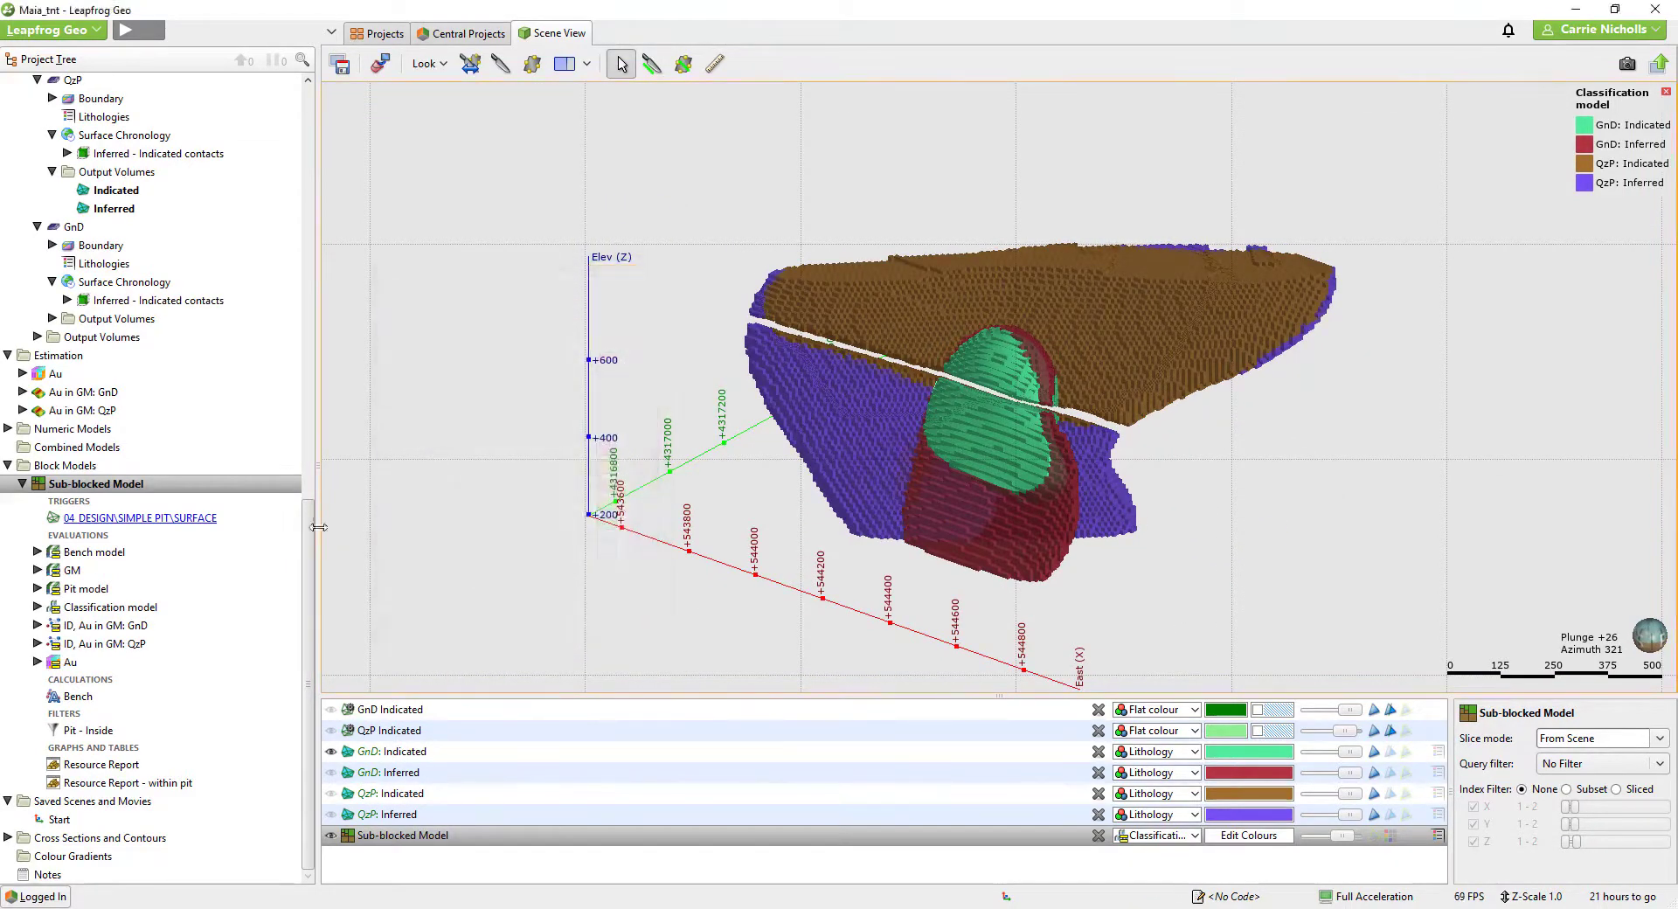
Create a resource report on the Sub-blocked Model with Classification model as category and Au as grade.
{"action": "right_click", "coordinate": [218, 484]}
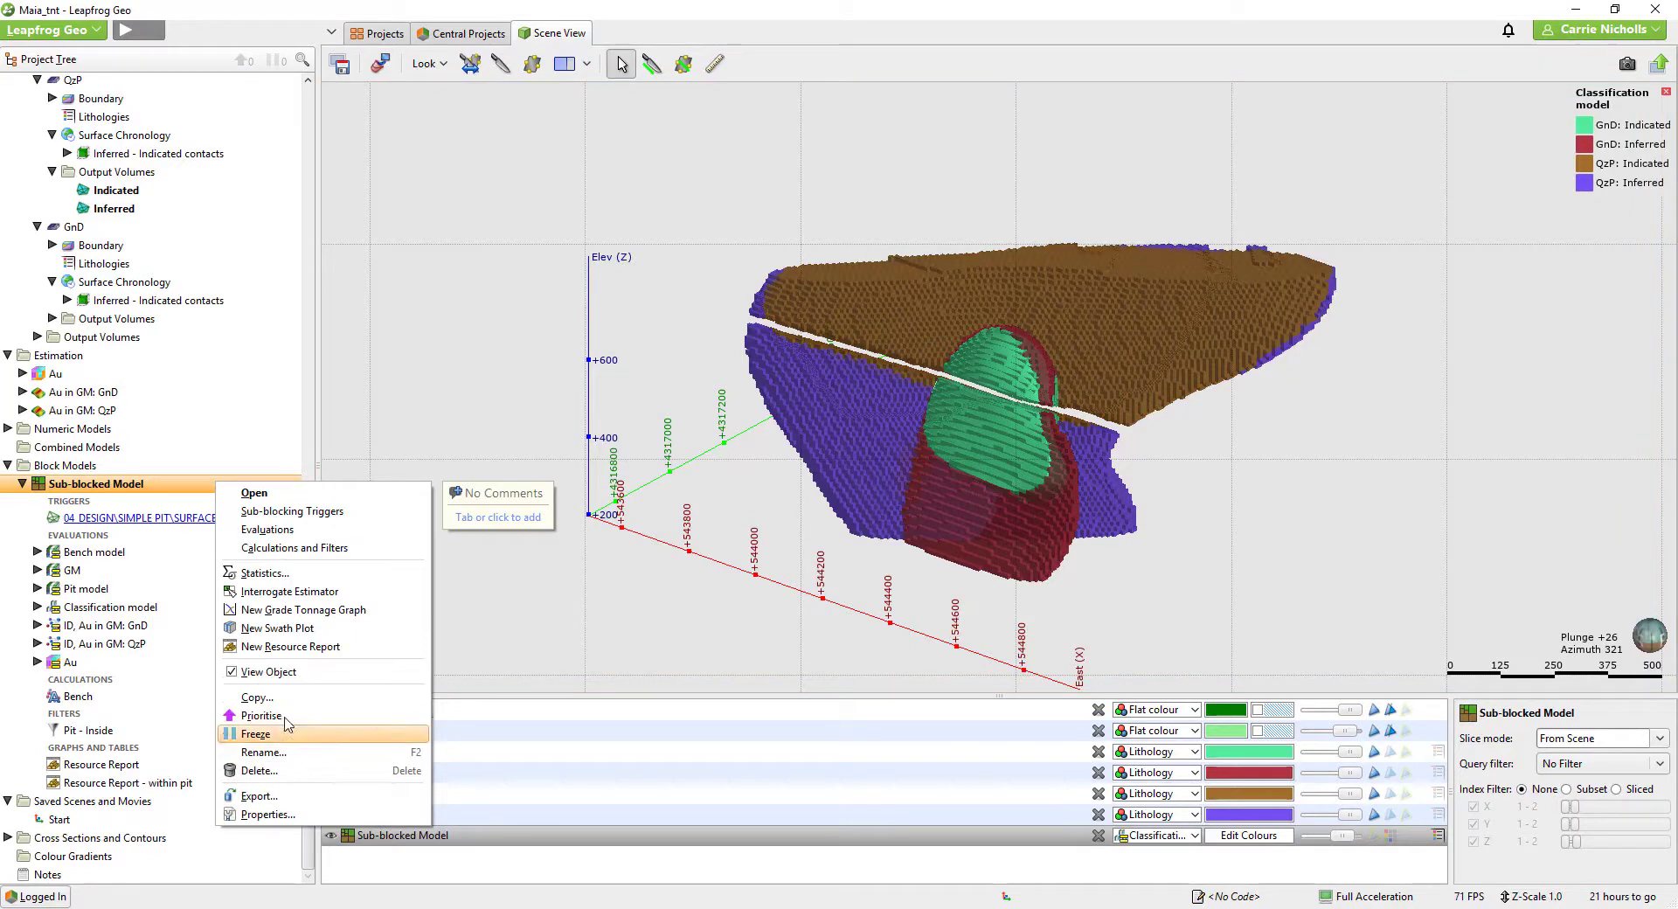
{"action": "left_click", "coordinate": [279, 649]}
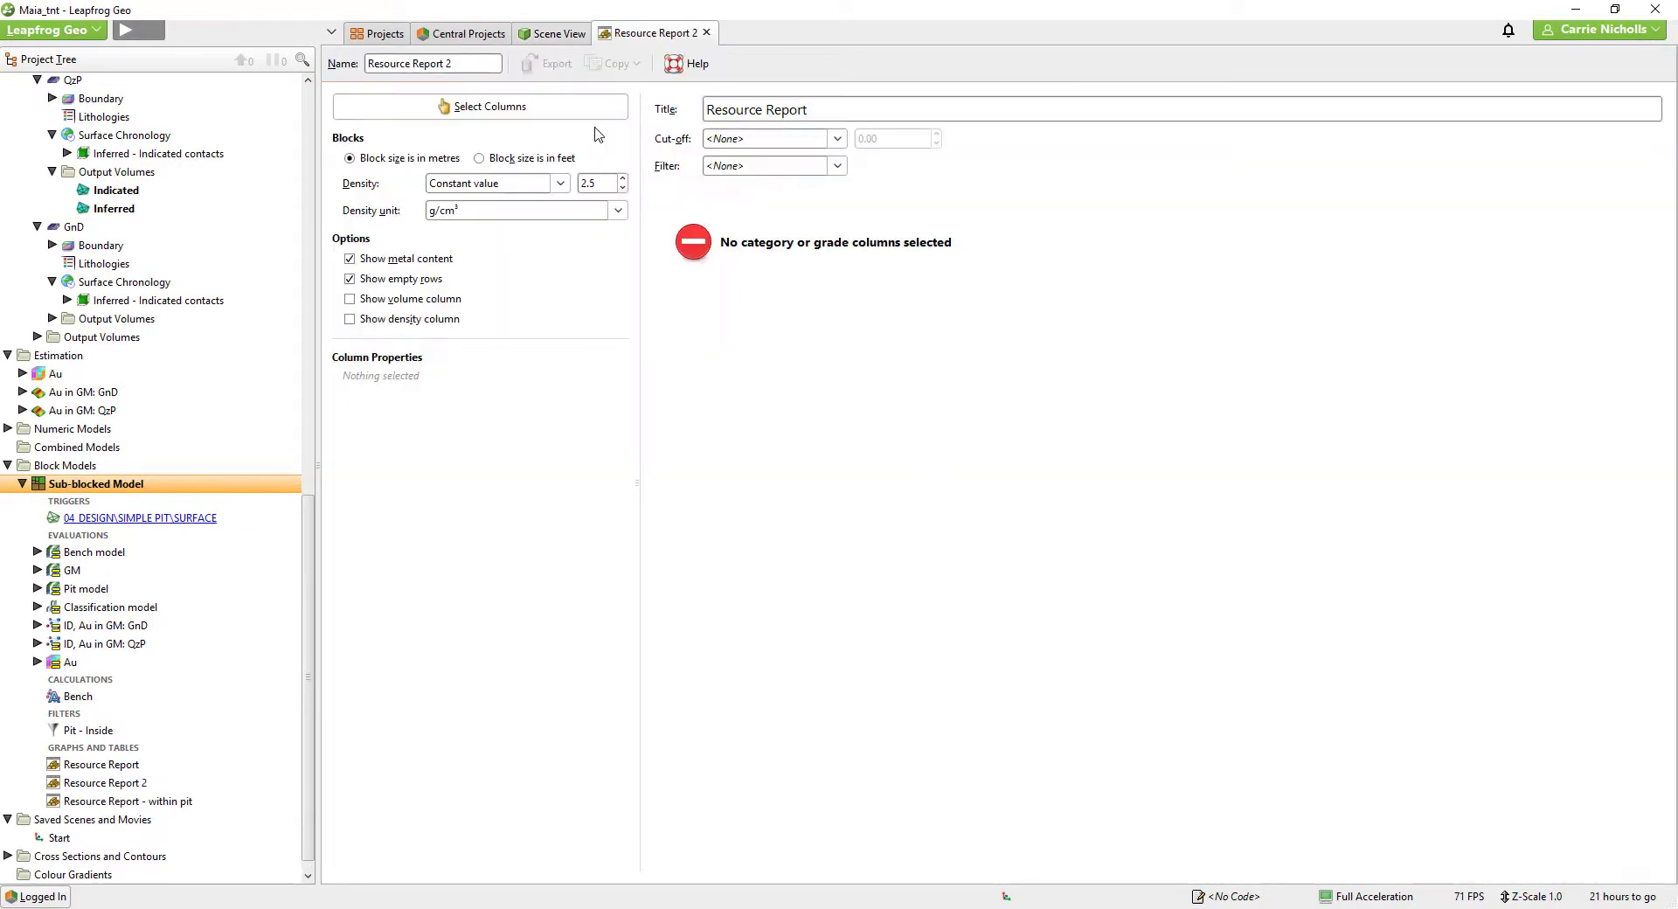
{"action": "left_click", "coordinate": [574, 115]}
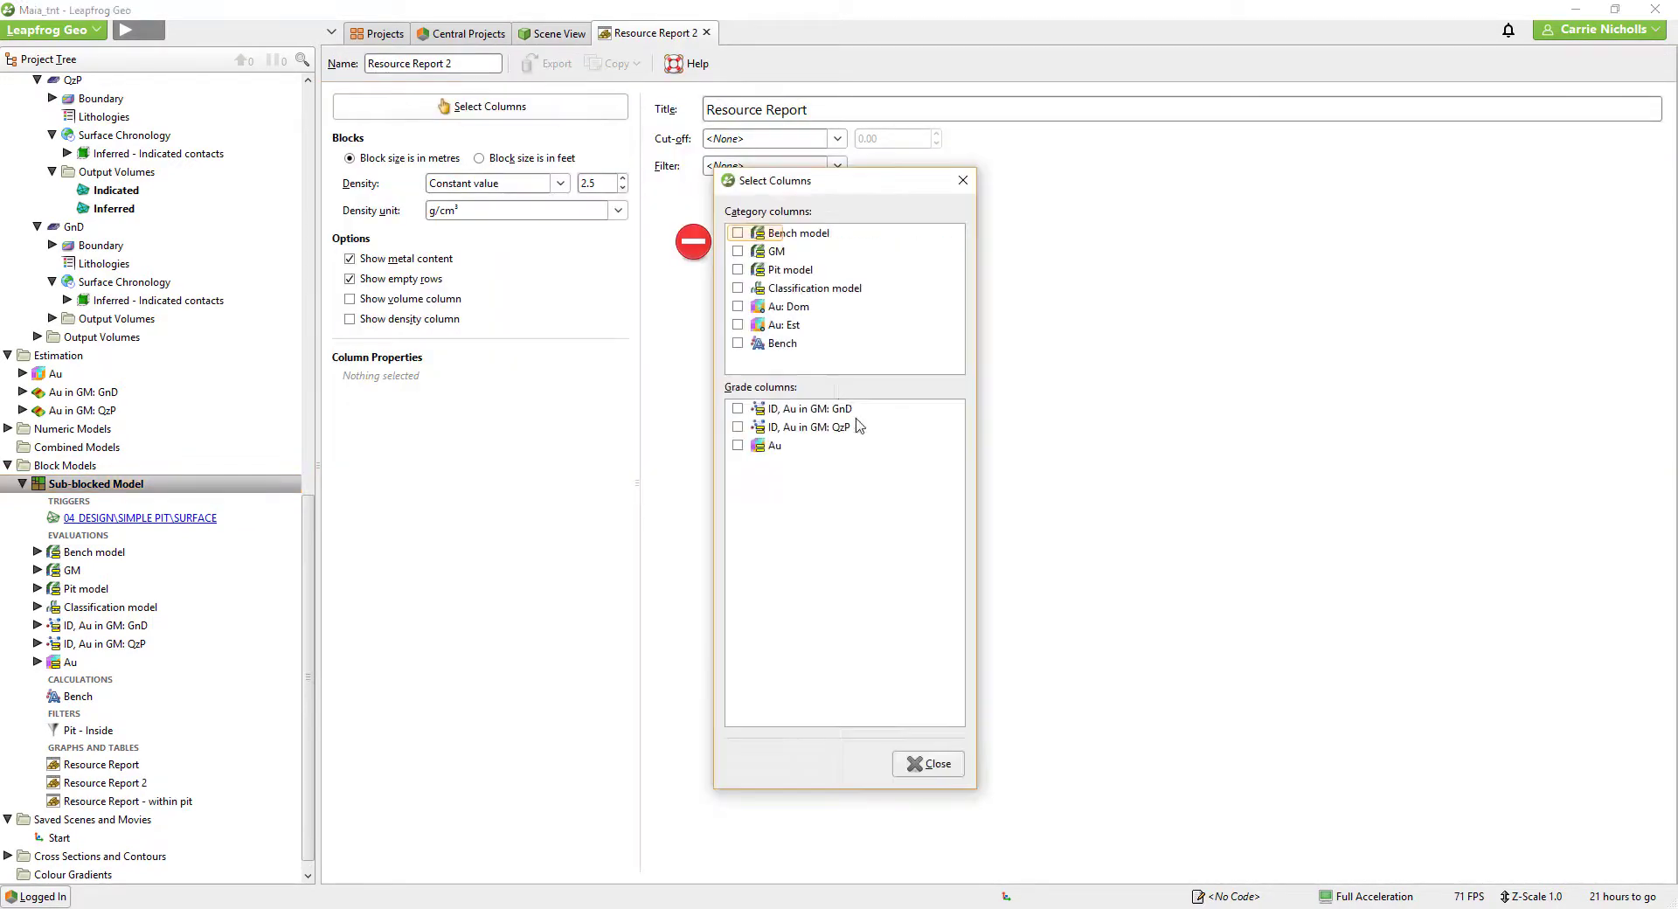
{"action": "left_click", "coordinate": [739, 290]}
{"action": "left_click", "coordinate": [737, 446]}
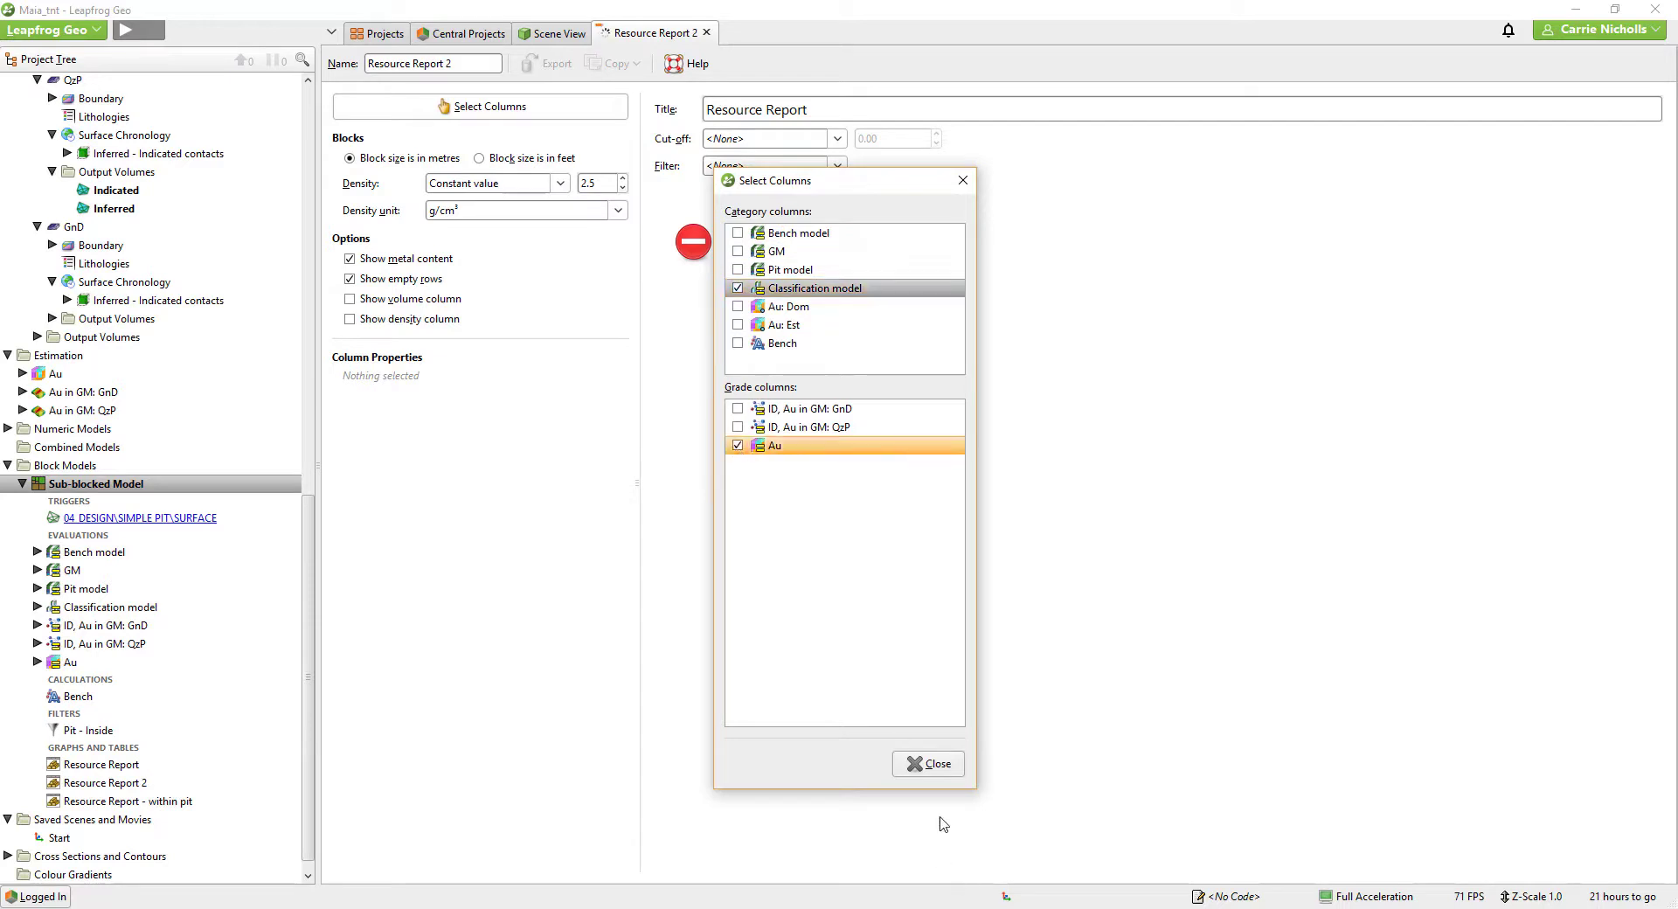
{"action": "left_click", "coordinate": [928, 763]}
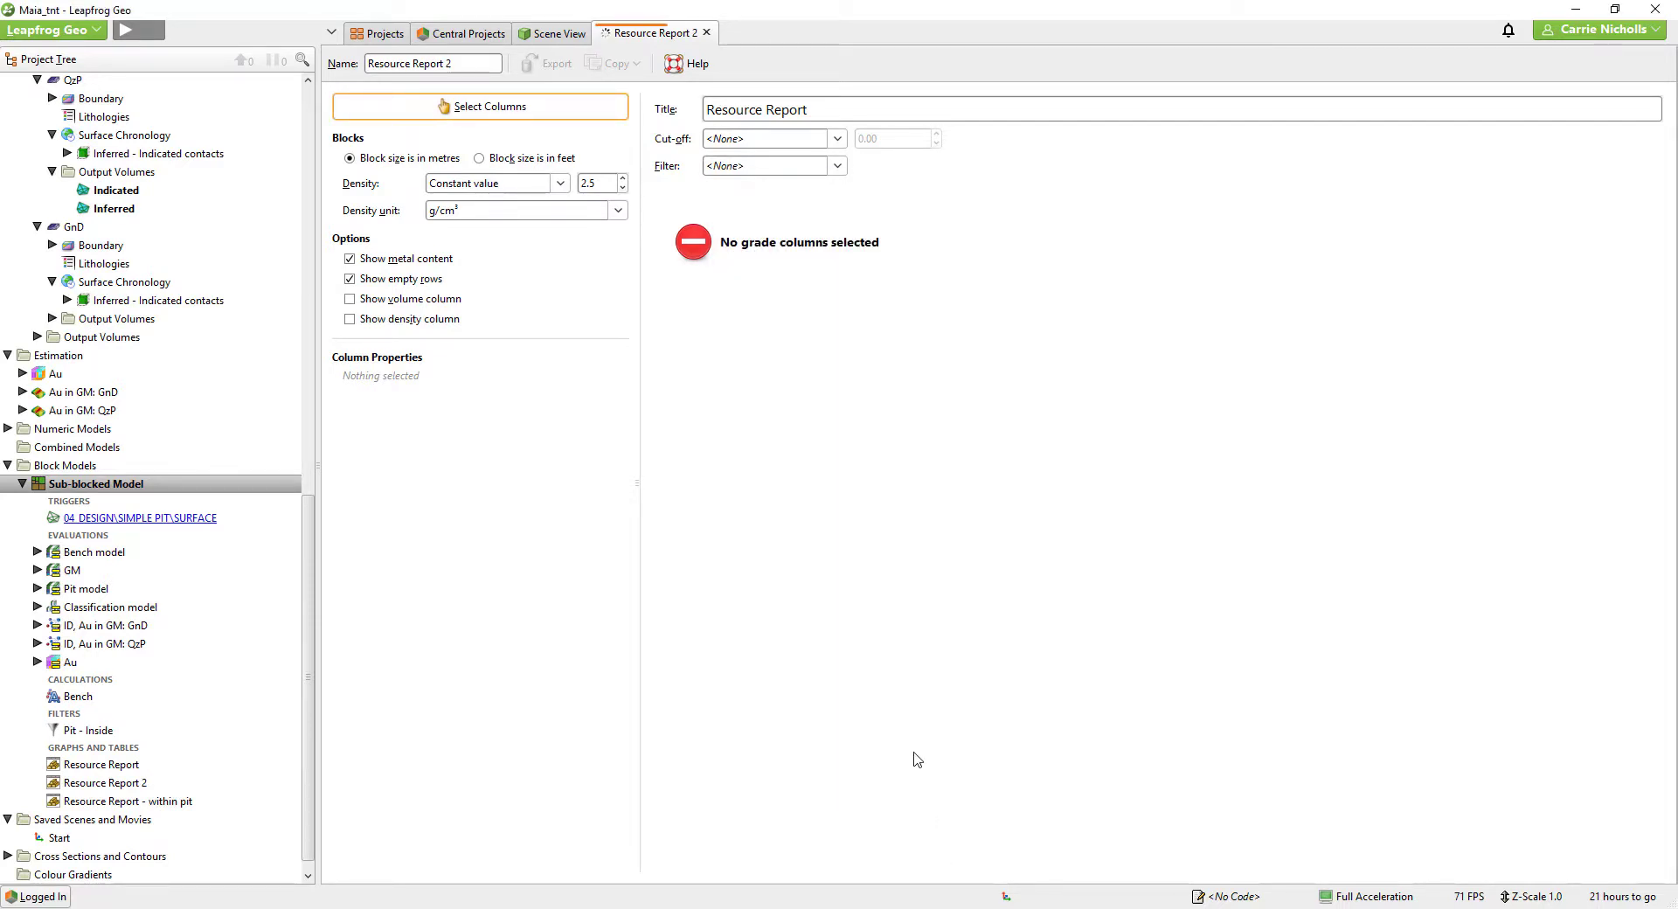
Set the Average Grade unit to grams per tonne (g/t) and use Au as the cut-off variable.
{"action": "left_click", "coordinate": [935, 548]}
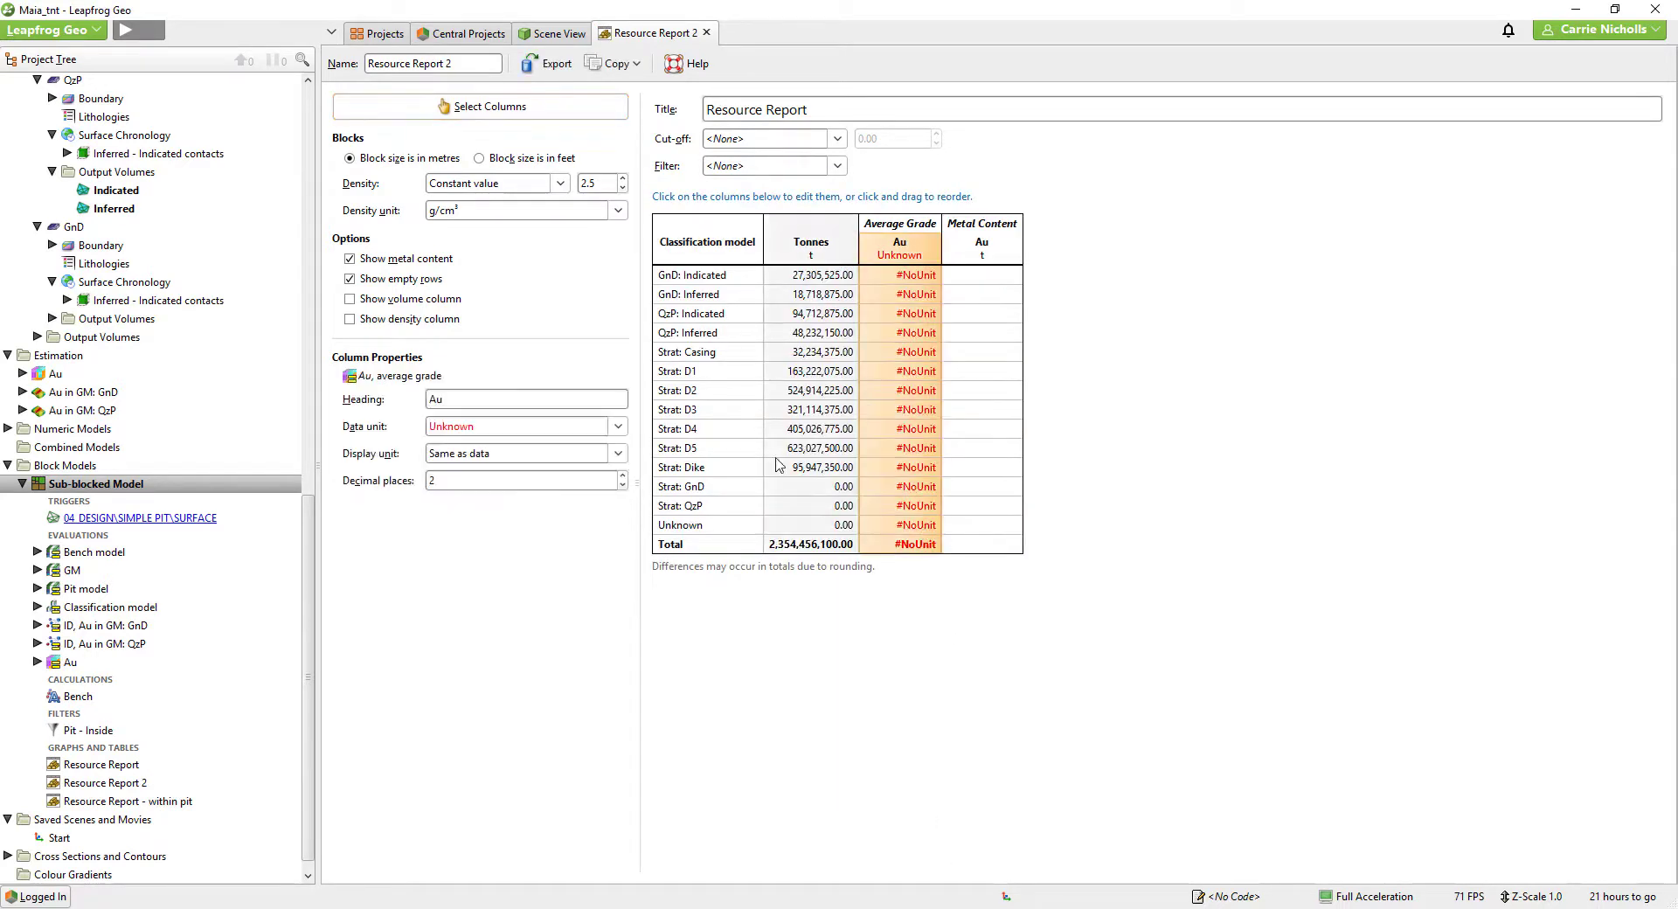
{"action": "left_click", "coordinate": [618, 426]}
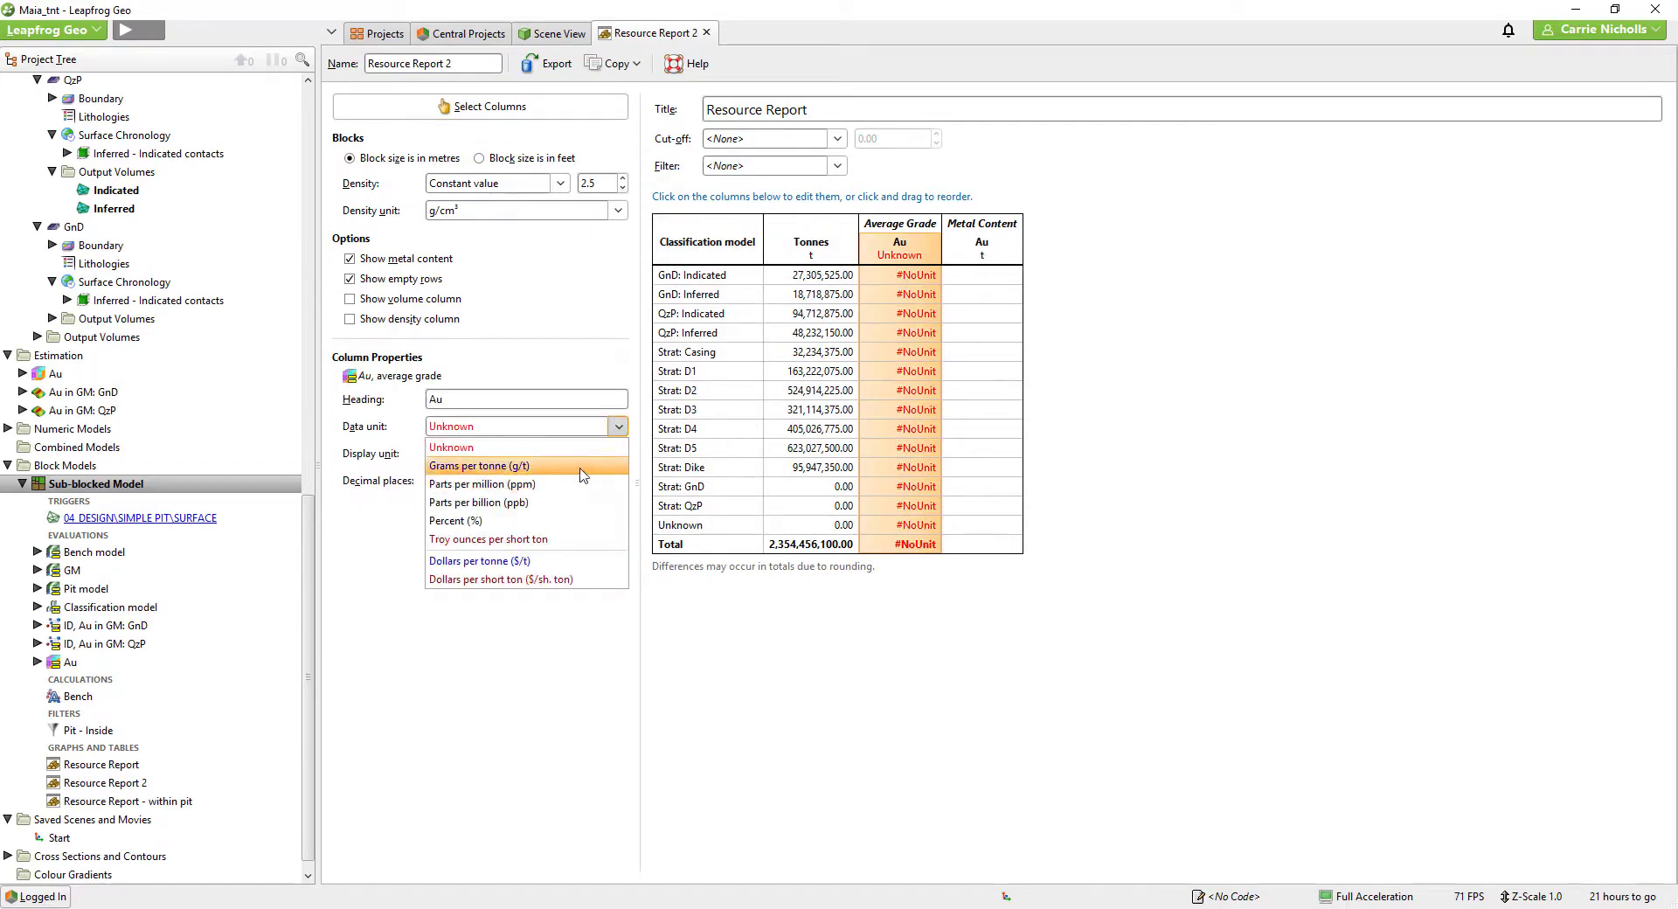
{"action": "left_click", "coordinate": [581, 466]}
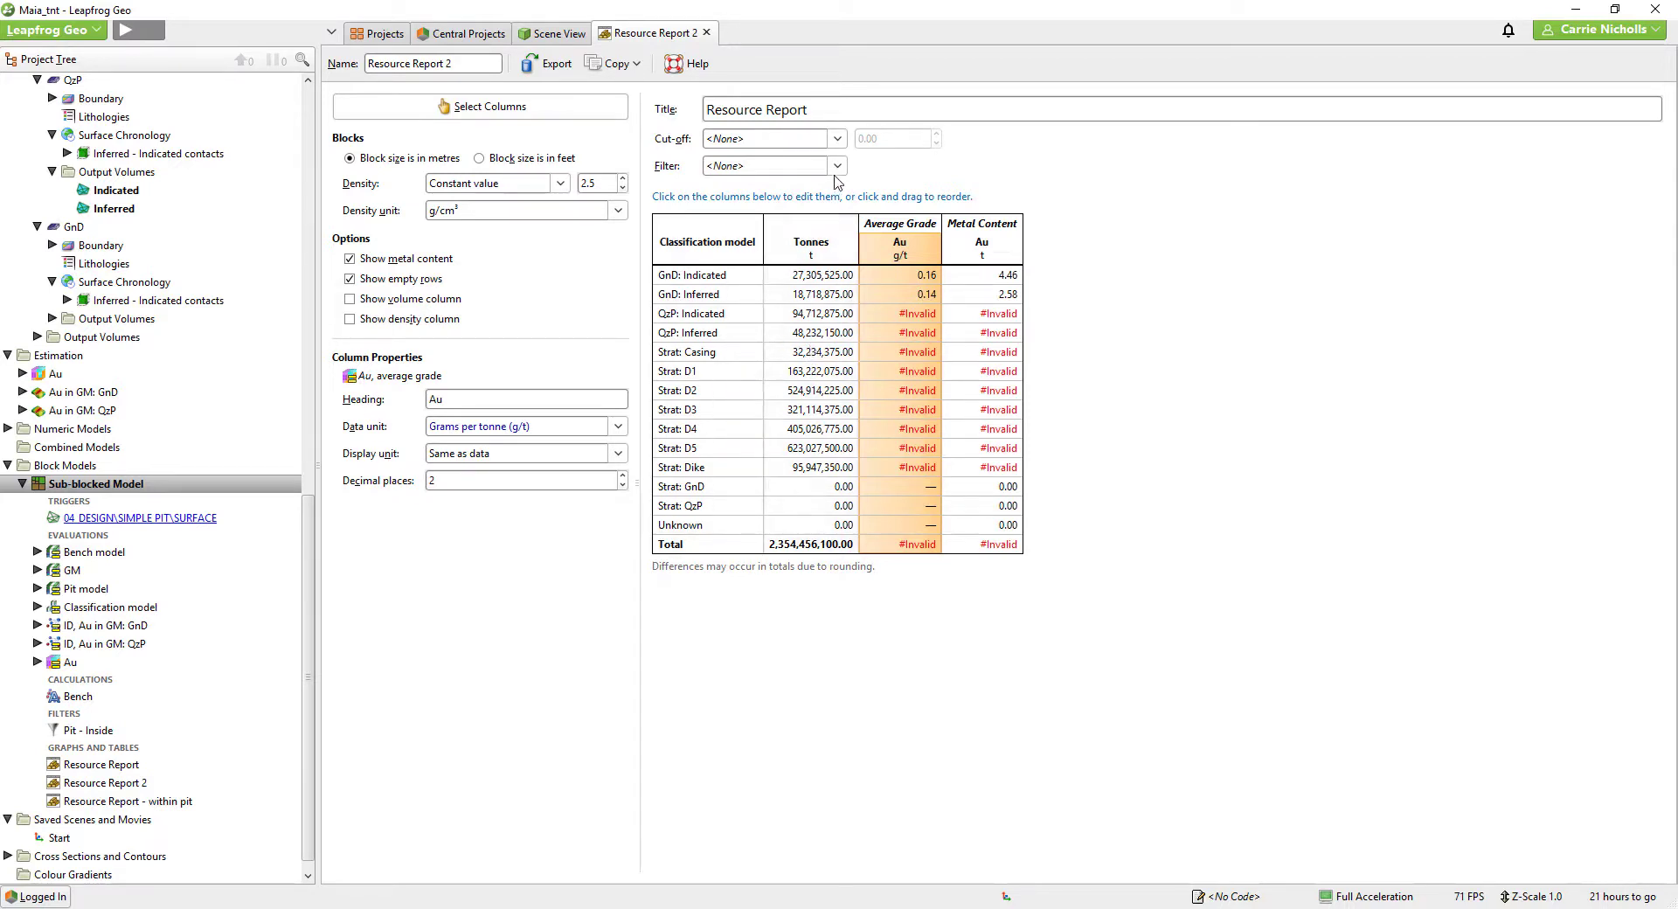
{"action": "left_click", "coordinate": [837, 138]}
{"action": "left_click", "coordinate": [834, 217]}
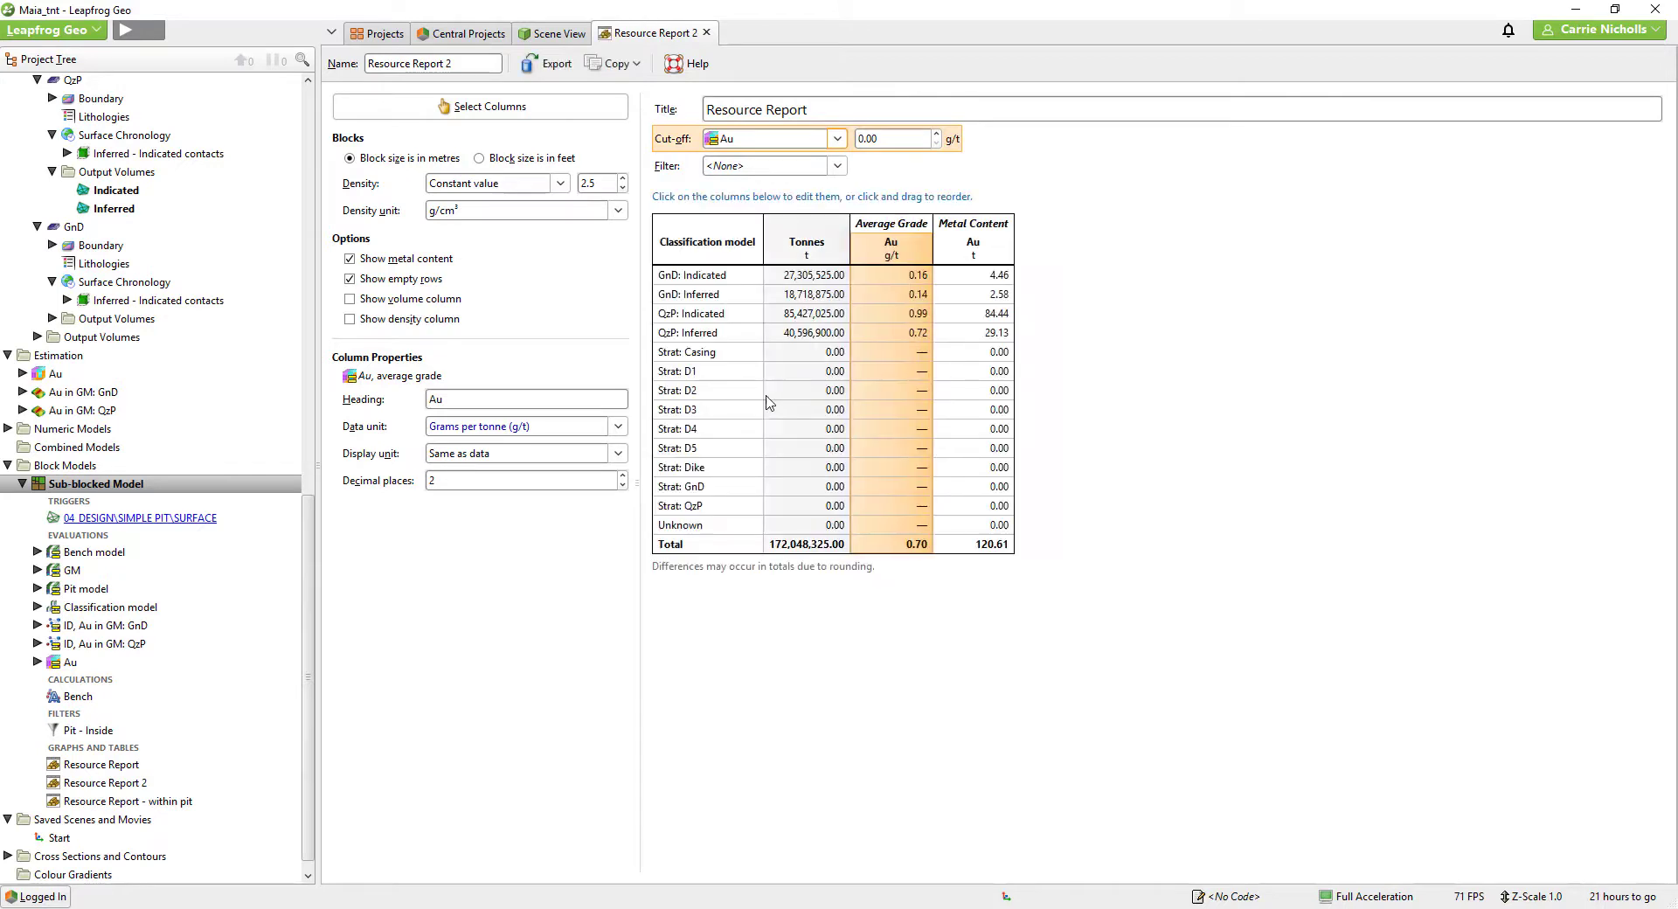
{"action": "left_click", "coordinate": [690, 430]}
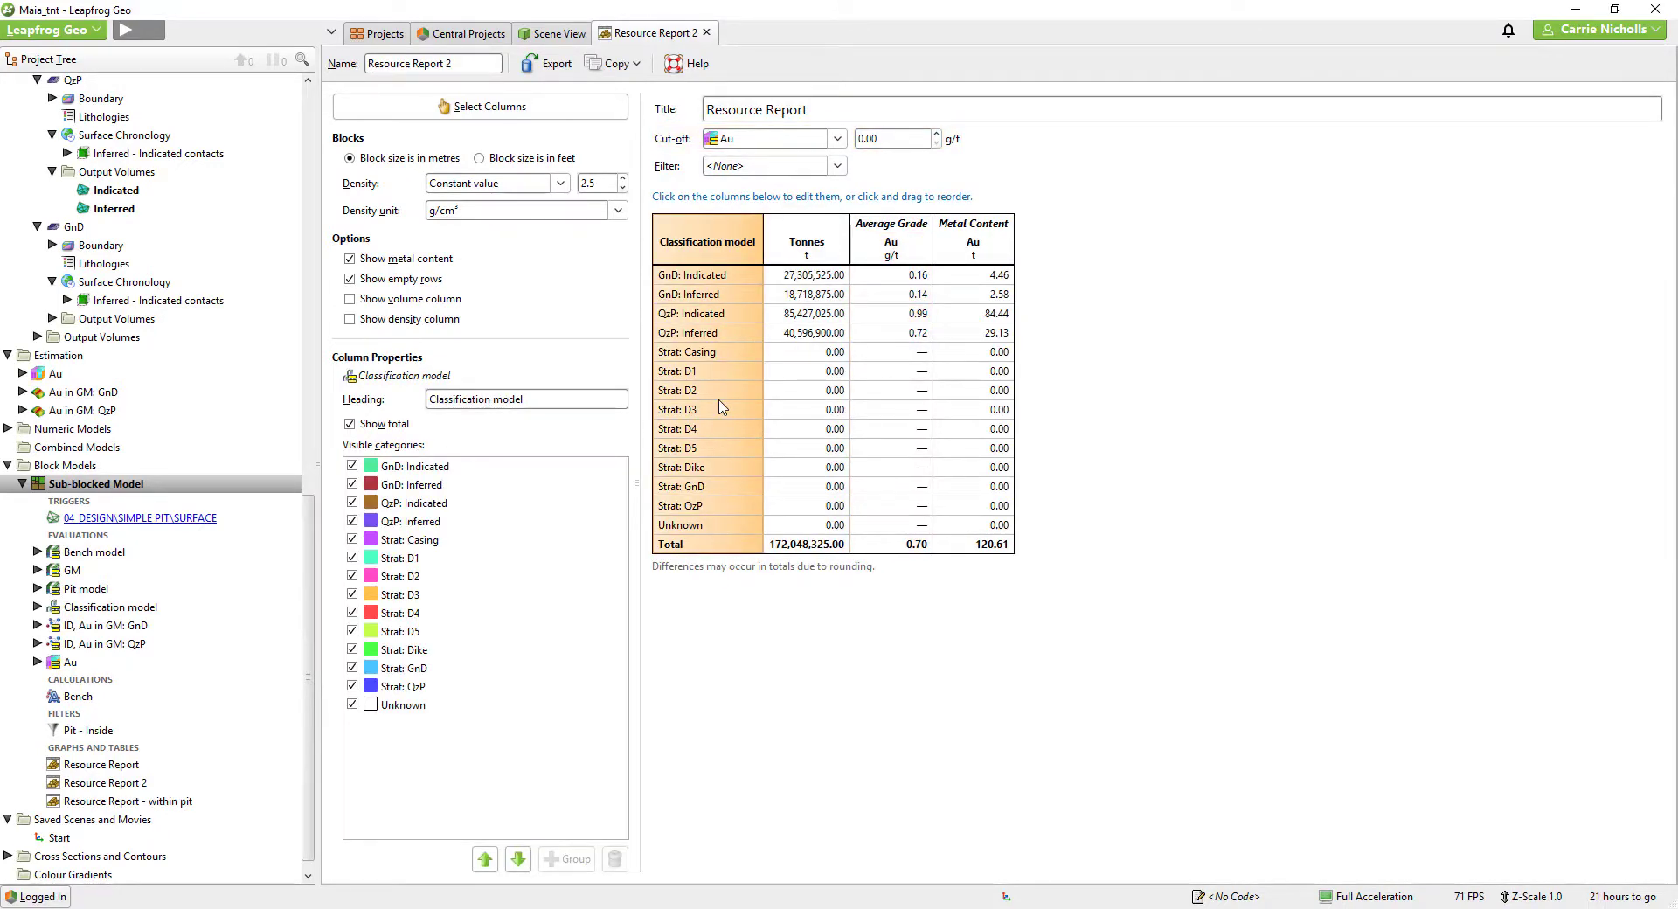
Untick Unknown and all Strat categories (Casing, D1–D5, Dike, GnD, QzP) in the visible categories.
{"action": "left_click", "coordinate": [351, 686]}
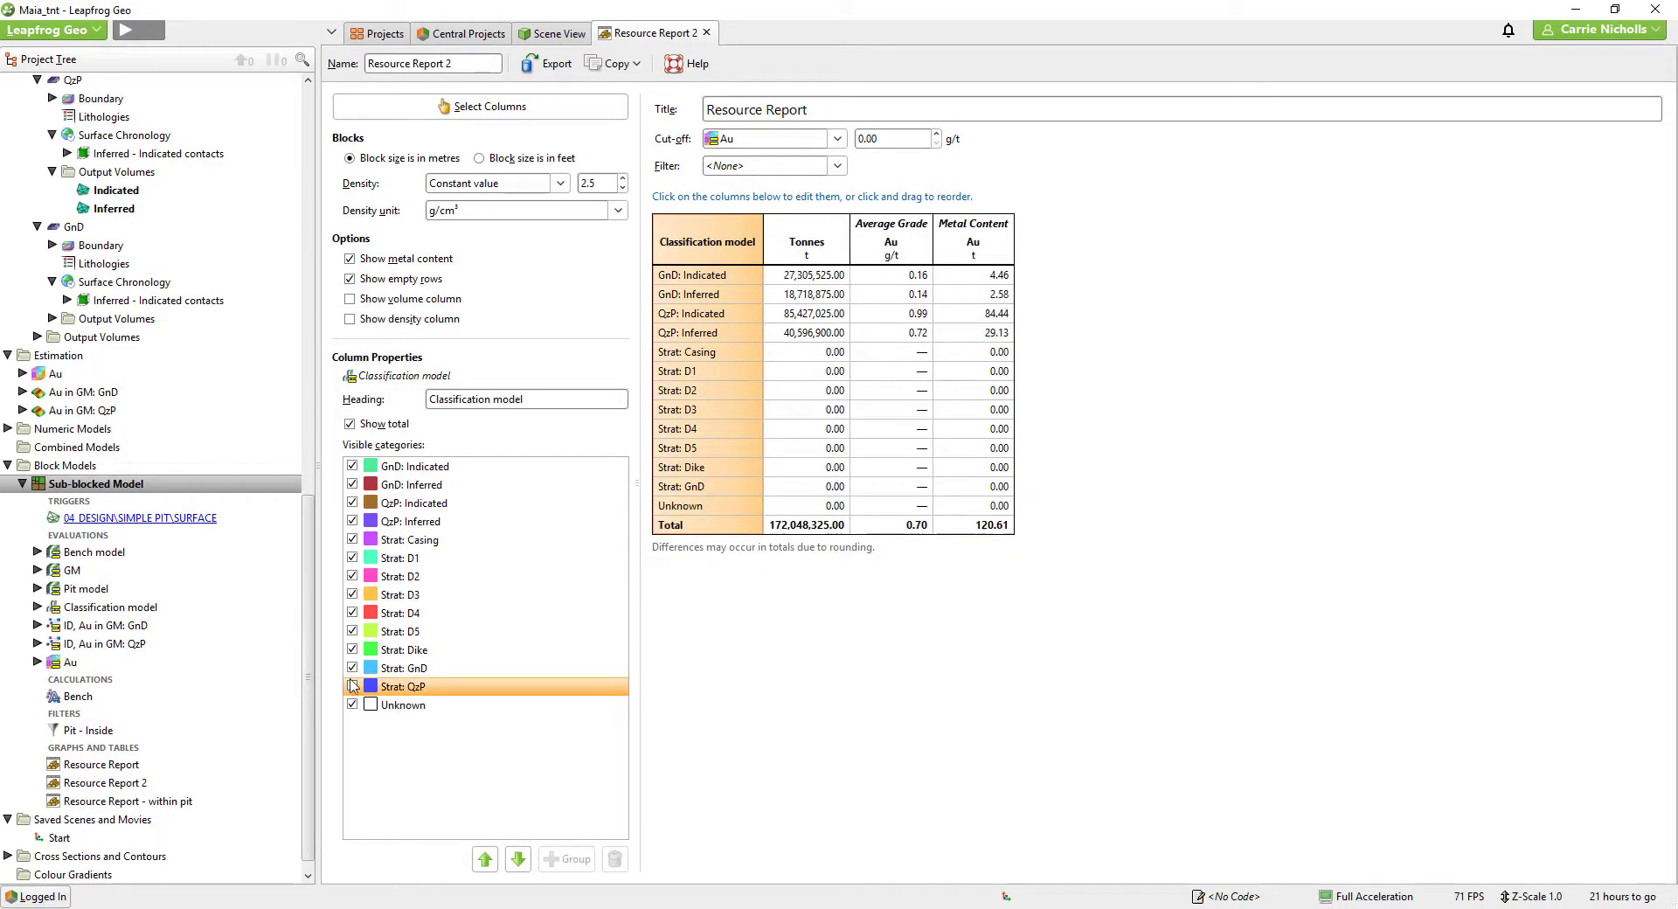
{"action": "left_click", "coordinate": [352, 667]}
{"action": "left_click", "coordinate": [351, 650]}
{"action": "left_click", "coordinate": [351, 631]}
{"action": "left_click", "coordinate": [352, 613]}
{"action": "left_click", "coordinate": [351, 594]}
{"action": "left_click", "coordinate": [351, 576]}
{"action": "left_click", "coordinate": [352, 558]}
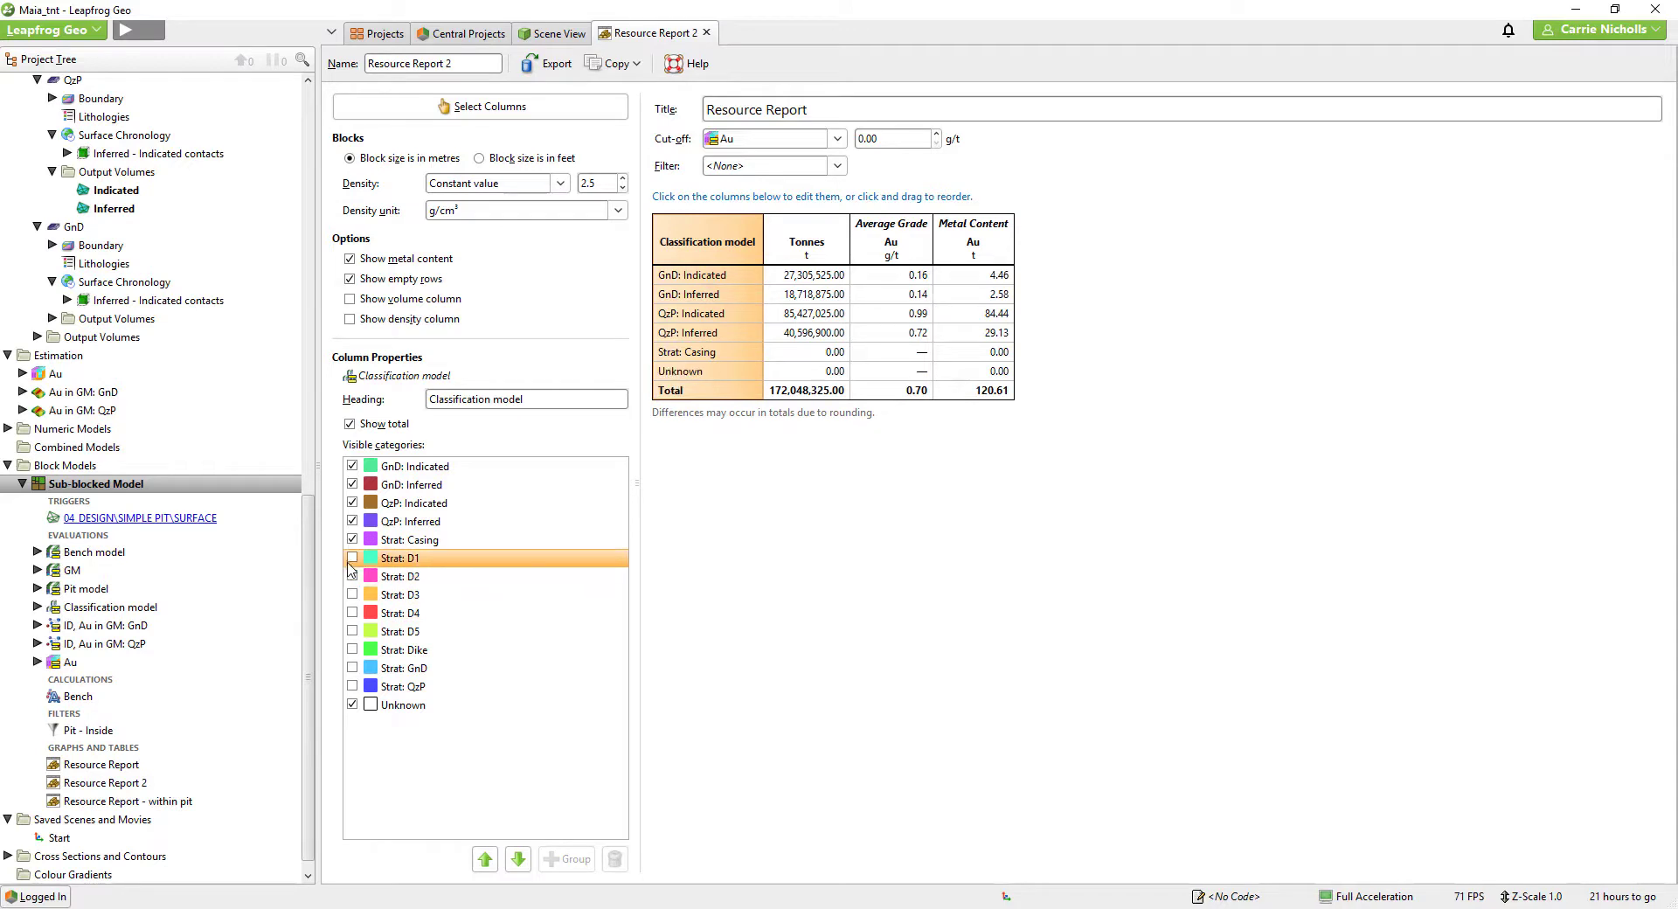
{"action": "left_click", "coordinate": [351, 539]}
{"action": "left_click", "coordinate": [352, 704]}
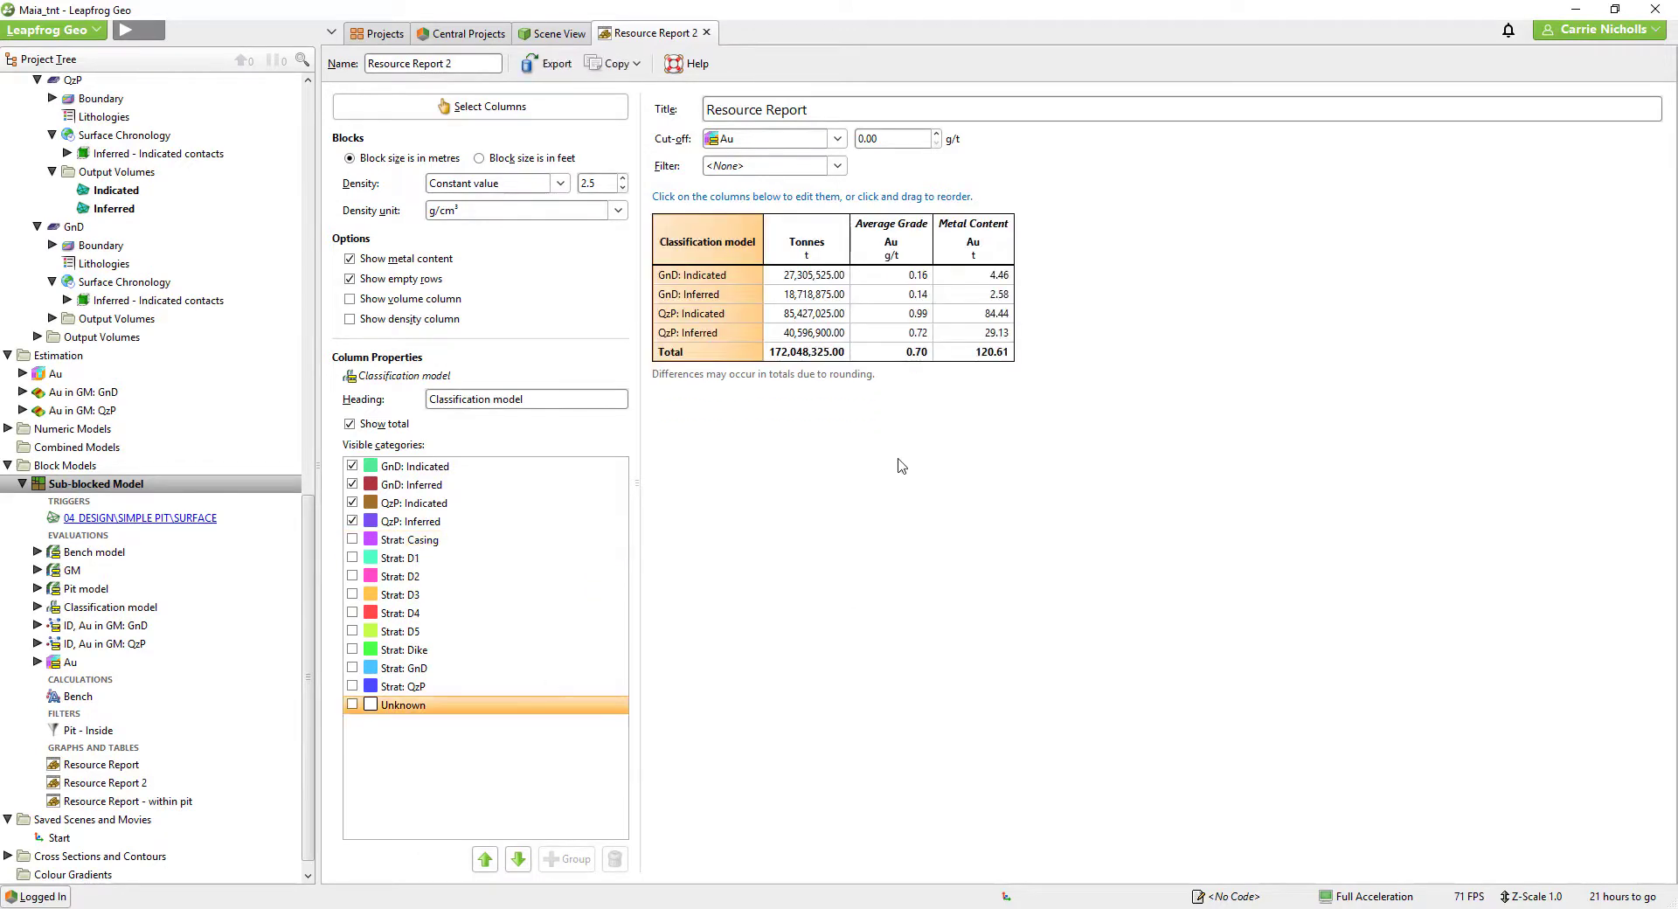
Group GnD: Indicated and QzP: Indicated into a category named 'Indicated'.
{"action": "left_click", "coordinate": [726, 306]}
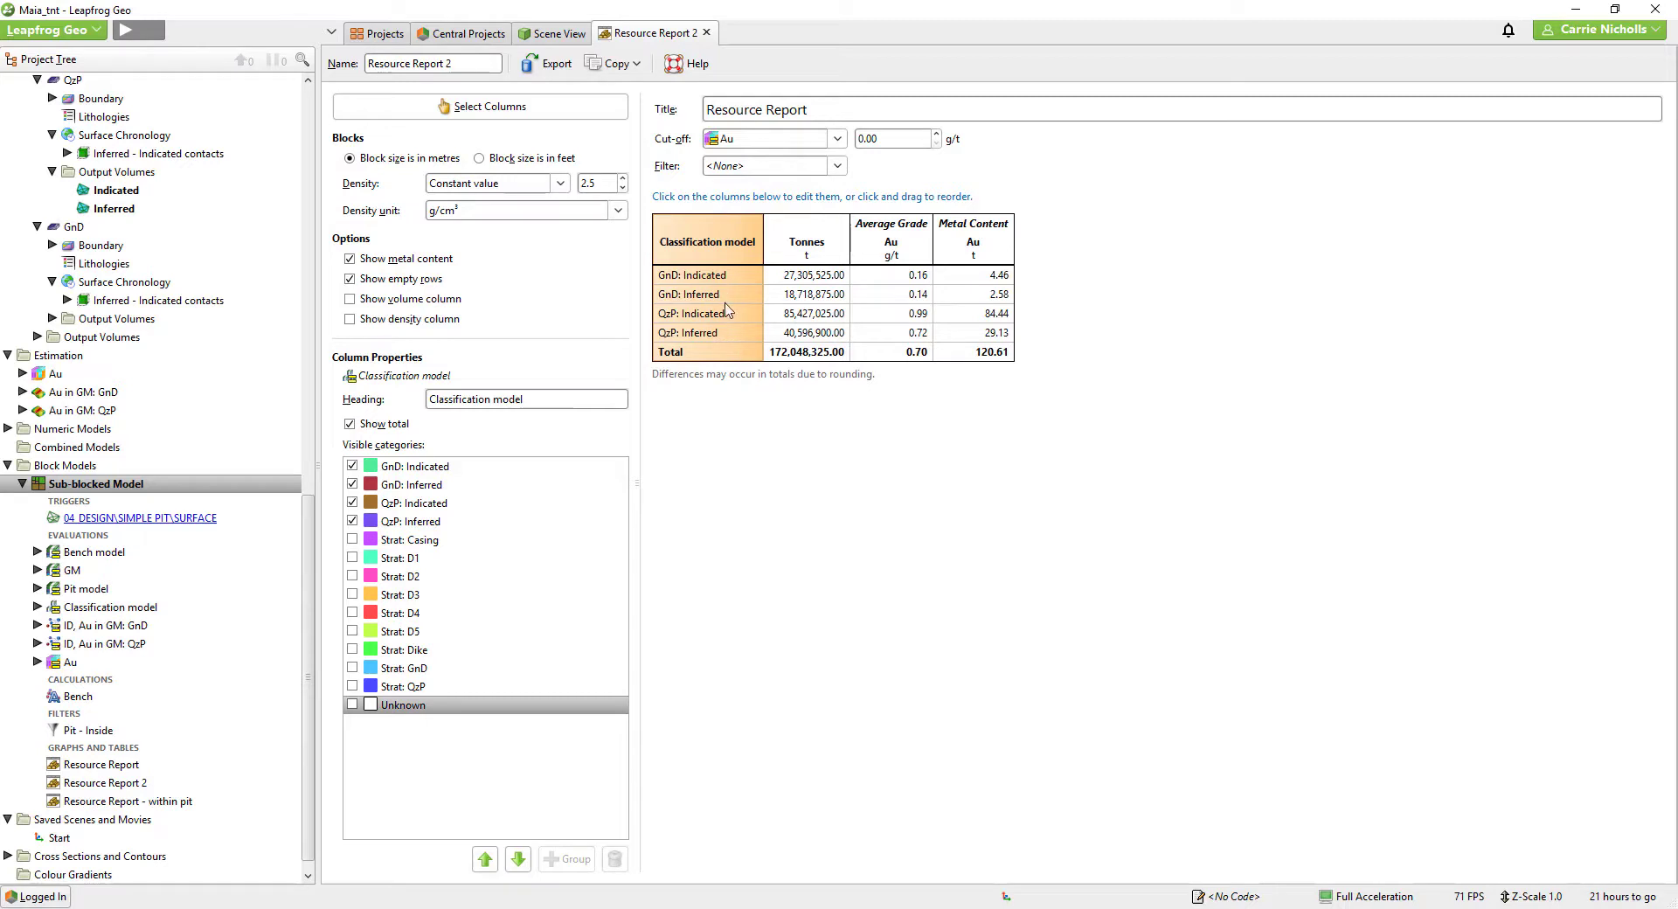
{"action": "left_click", "coordinate": [450, 467]}
{"action": "left_click", "coordinate": [454, 503], "text": "ctrl"}
{"action": "left_click", "coordinate": [552, 860]}
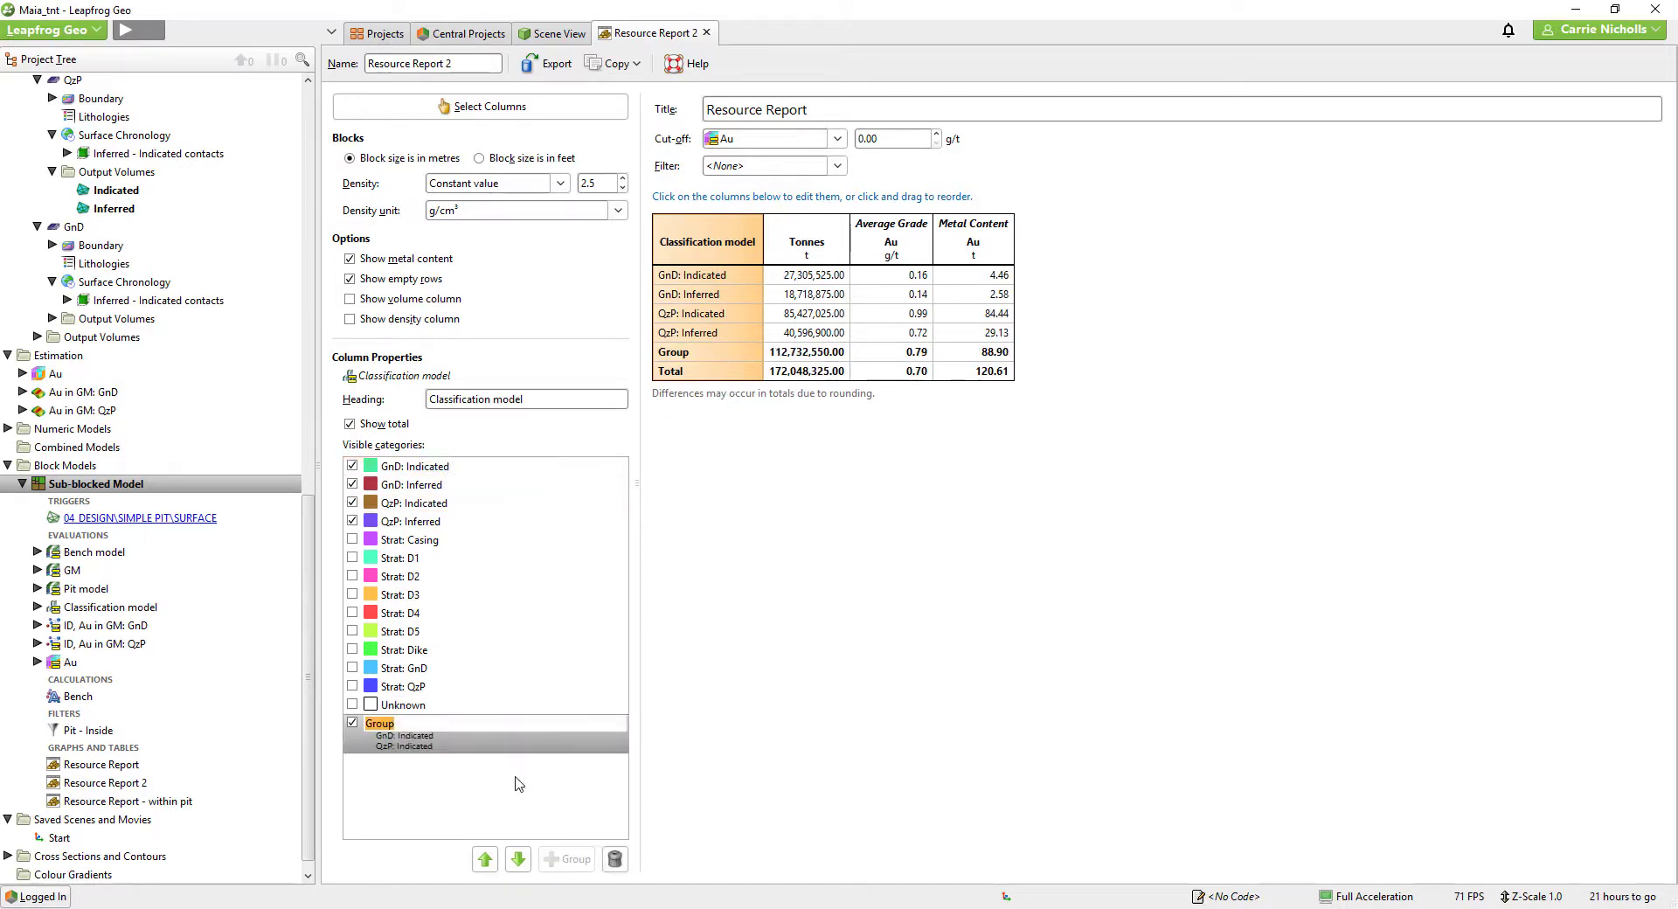
{"action": "type", "text": "Indicated"}
{"action": "key", "text": "Return"}
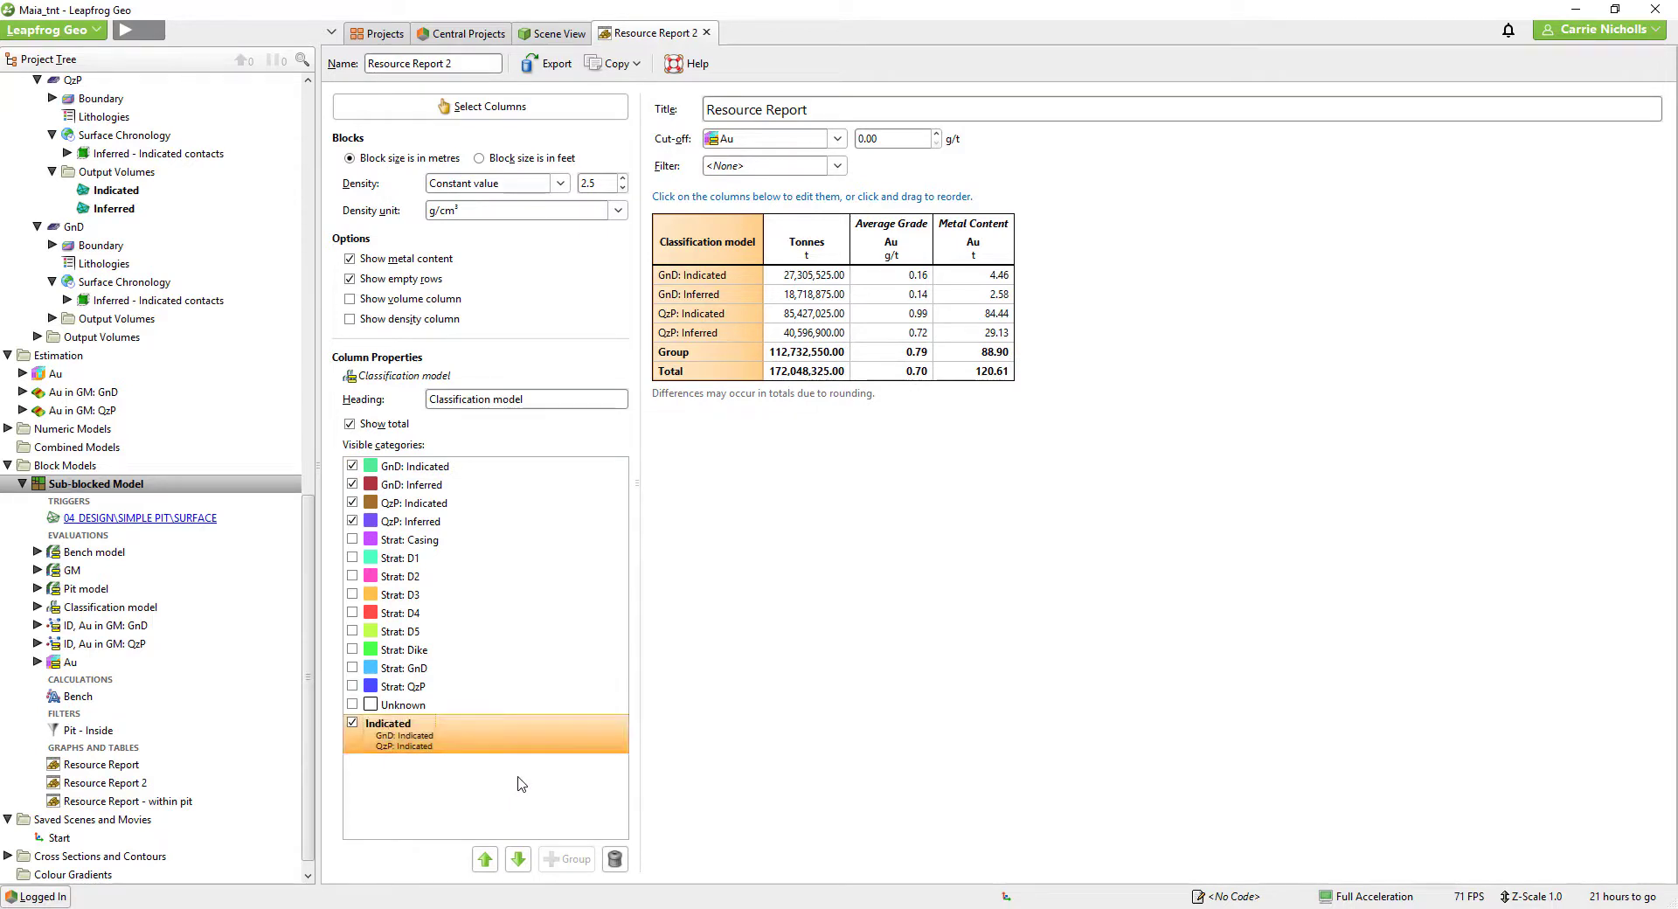
Group GnD: Inferred and QzP: Inferred into a category named 'Inferred'.
{"action": "left_click", "coordinate": [414, 486]}
{"action": "left_click", "coordinate": [410, 522], "text": "ctrl"}
{"action": "left_click", "coordinate": [562, 860]}
{"action": "type", "text": "Inferred"}
{"action": "key", "text": "Return"}
Hide the separate GnD: Indicated, GnD: Inferred and QzP: Indicated rows.
{"action": "left_click", "coordinate": [352, 466]}
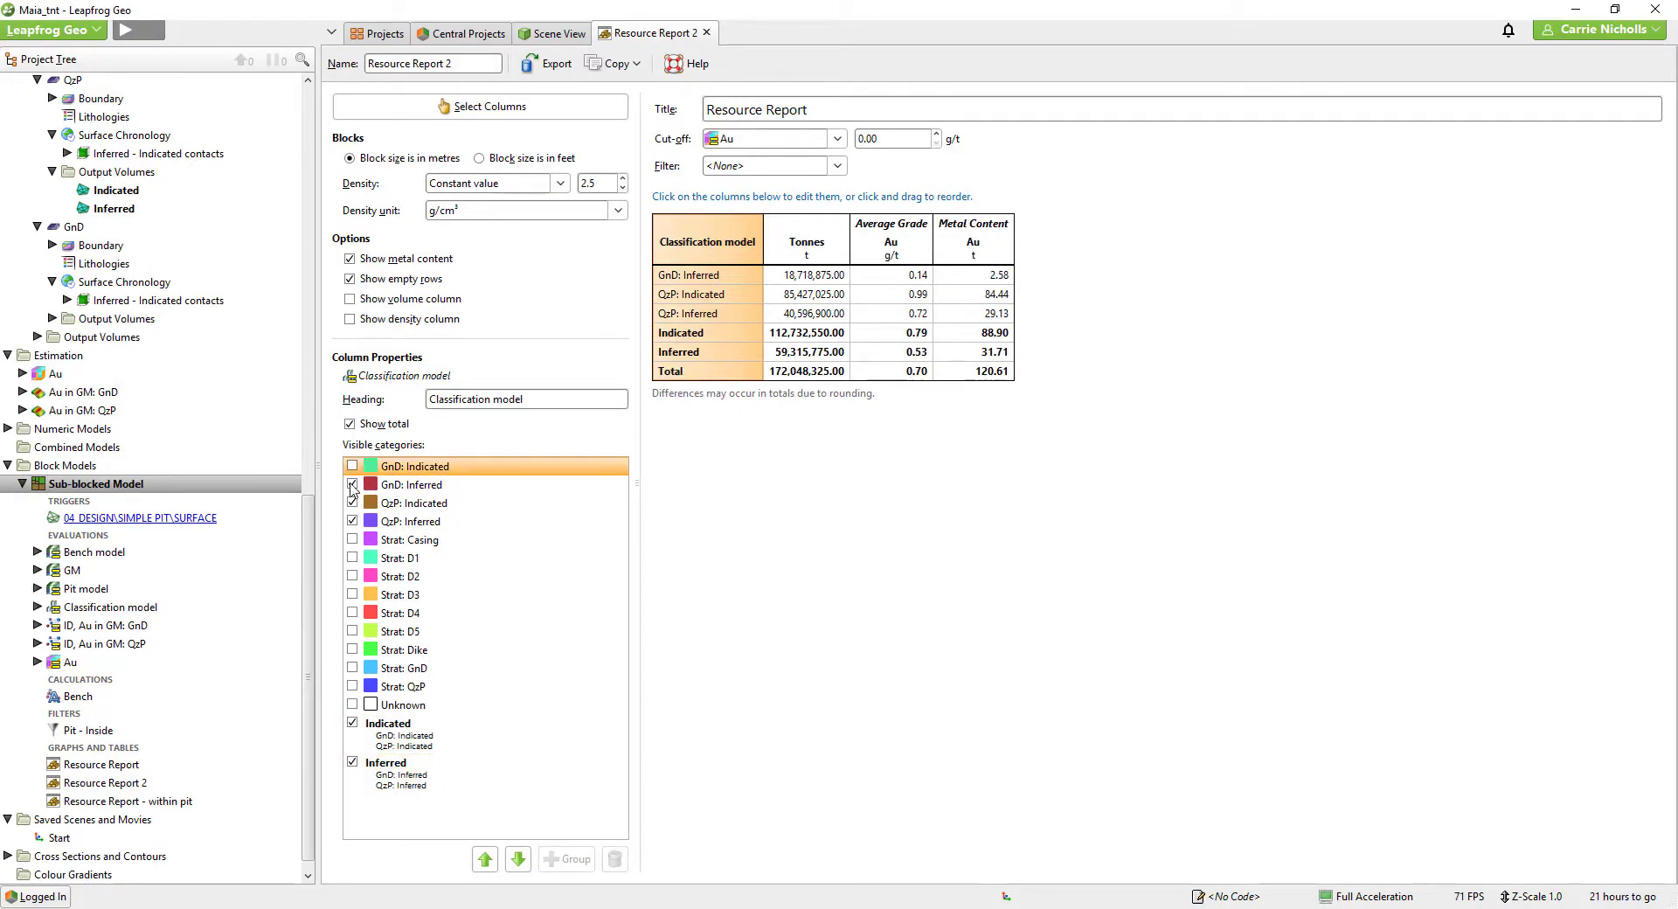
{"action": "left_click", "coordinate": [352, 484]}
{"action": "left_click", "coordinate": [352, 503]}
Hide the QzP: Inferred row, set metal content to thousand troy ounces and tonnes to 0 decimals.
{"action": "left_click", "coordinate": [352, 521]}
{"action": "left_click", "coordinate": [1001, 298]}
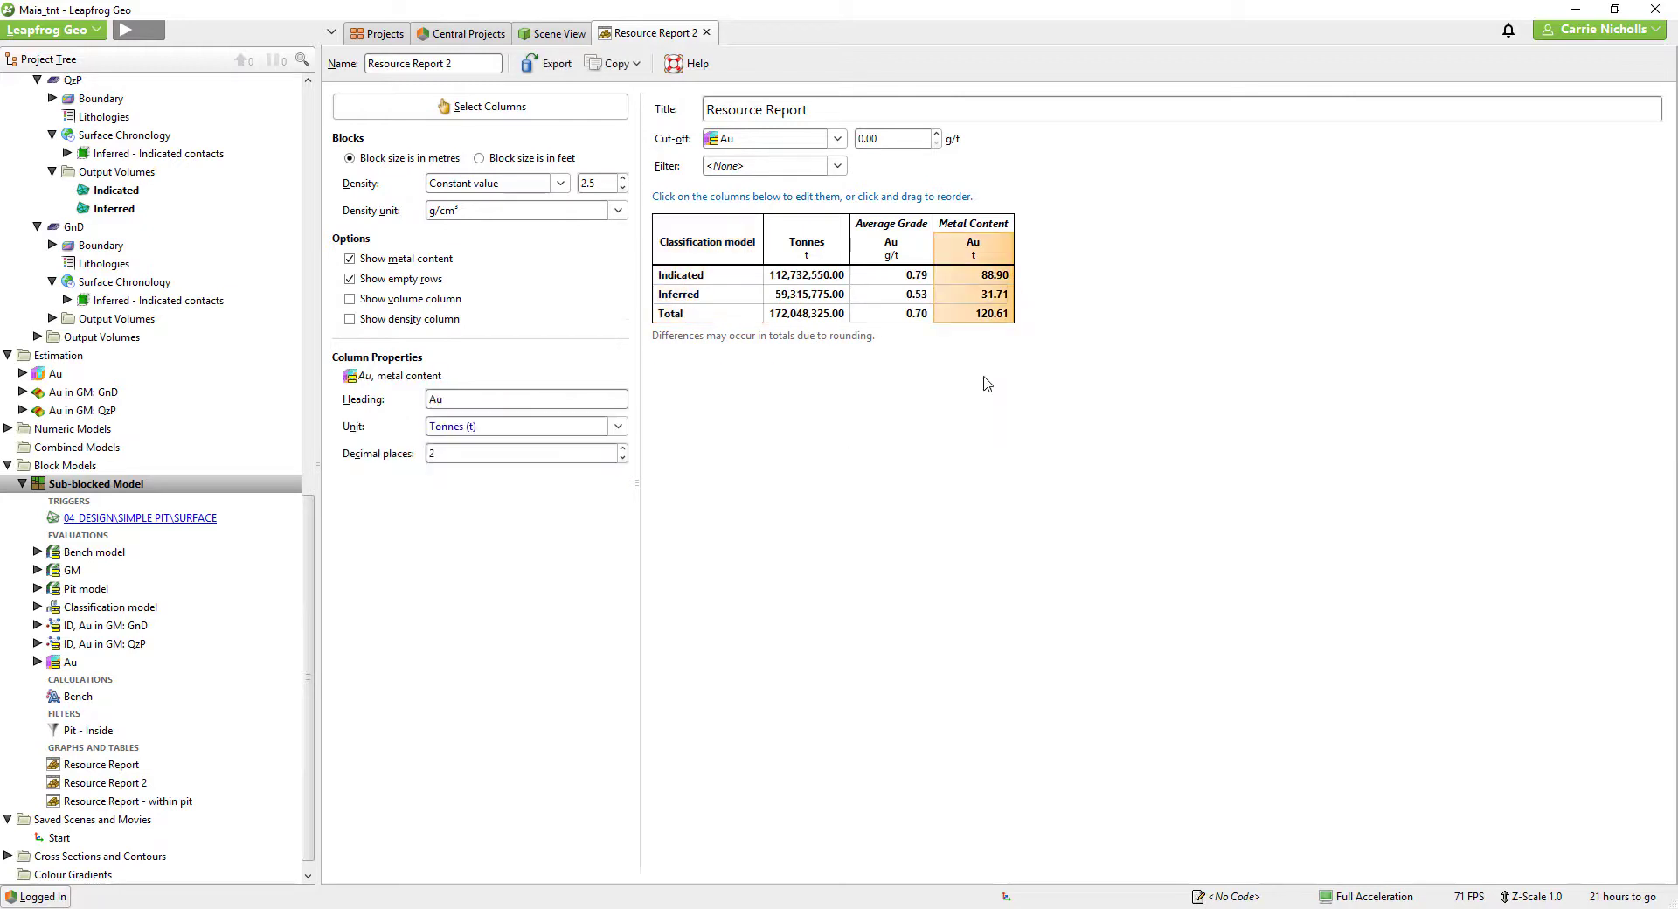
{"action": "left_click", "coordinate": [618, 426]}
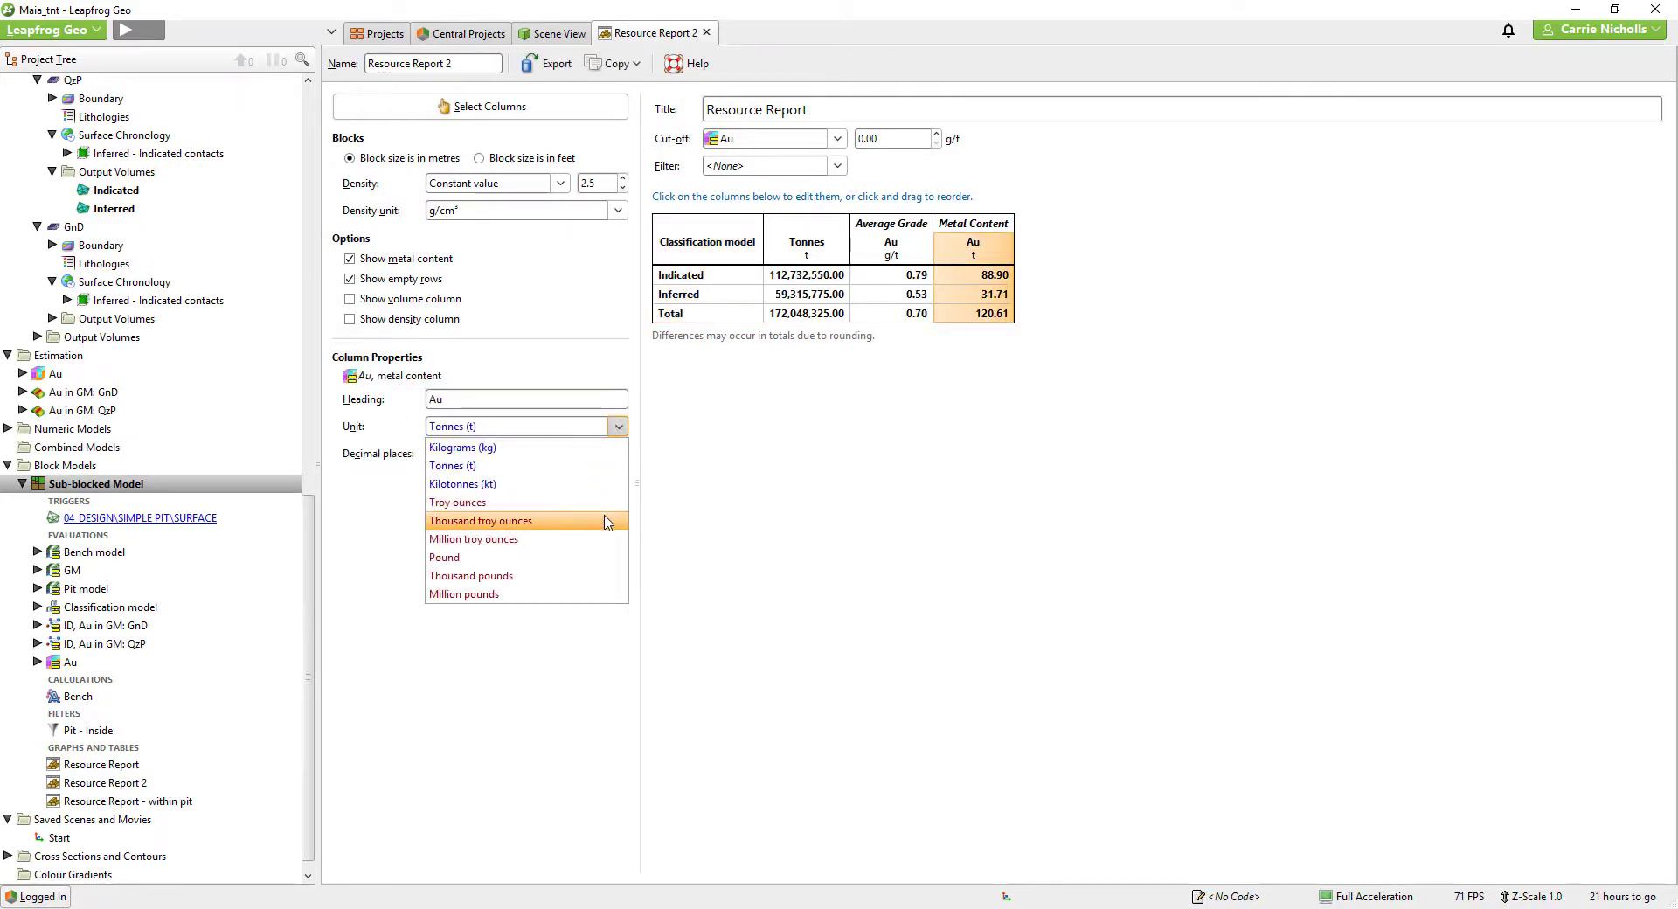
{"action": "left_click", "coordinate": [608, 521]}
{"action": "left_click", "coordinate": [801, 242]}
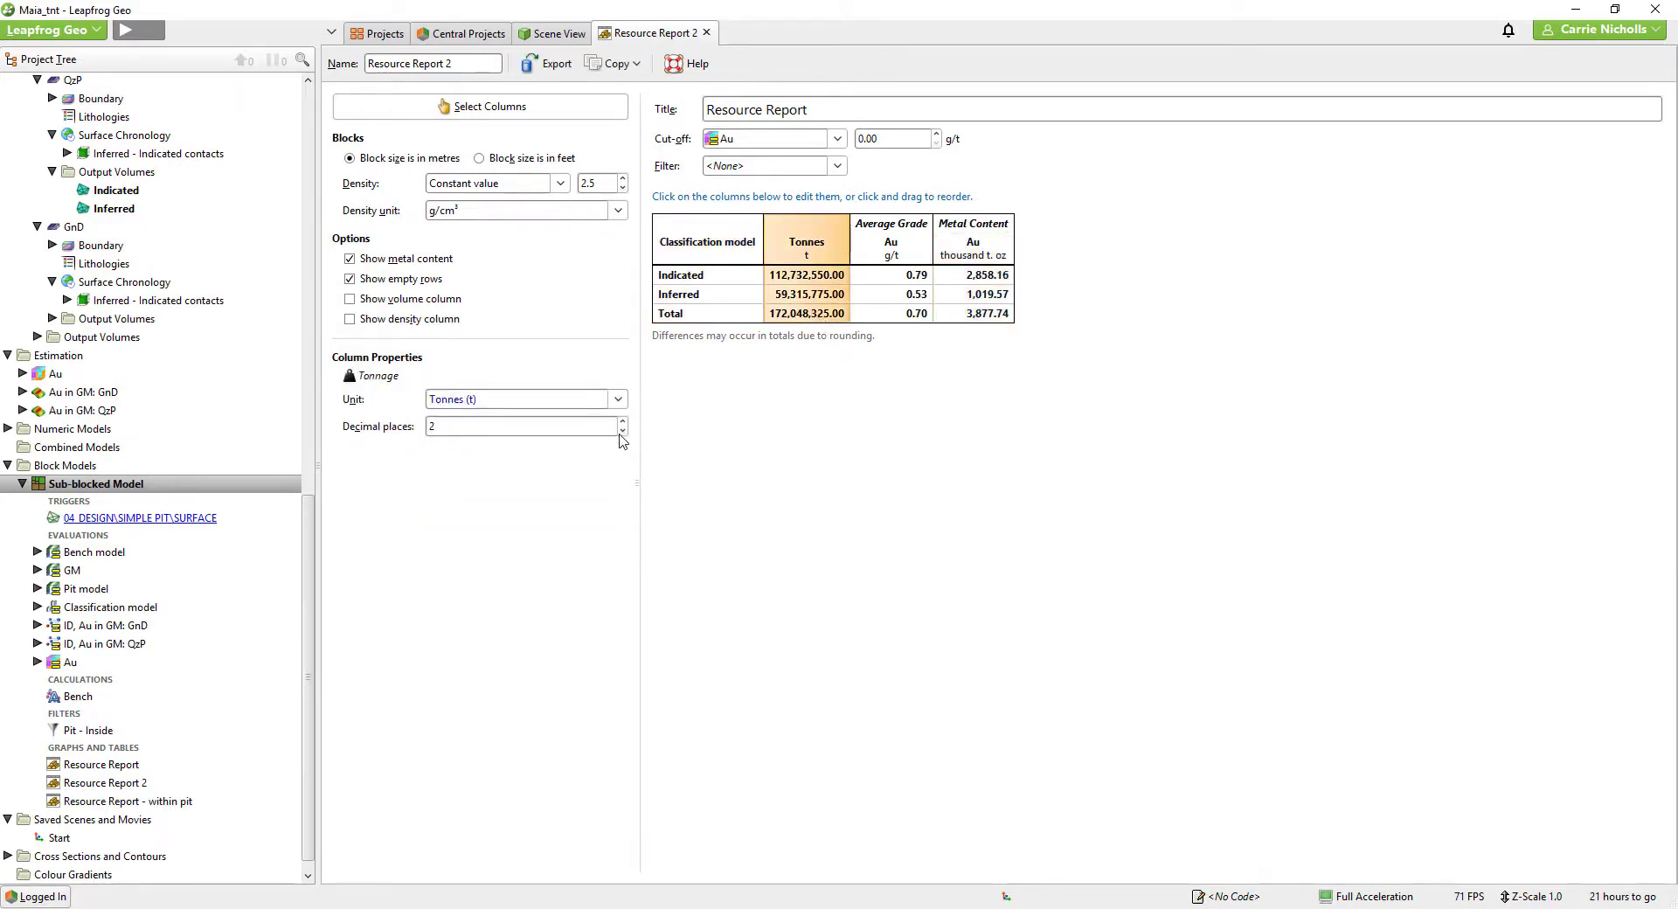
{"action": "double_click", "coordinate": [622, 431]}
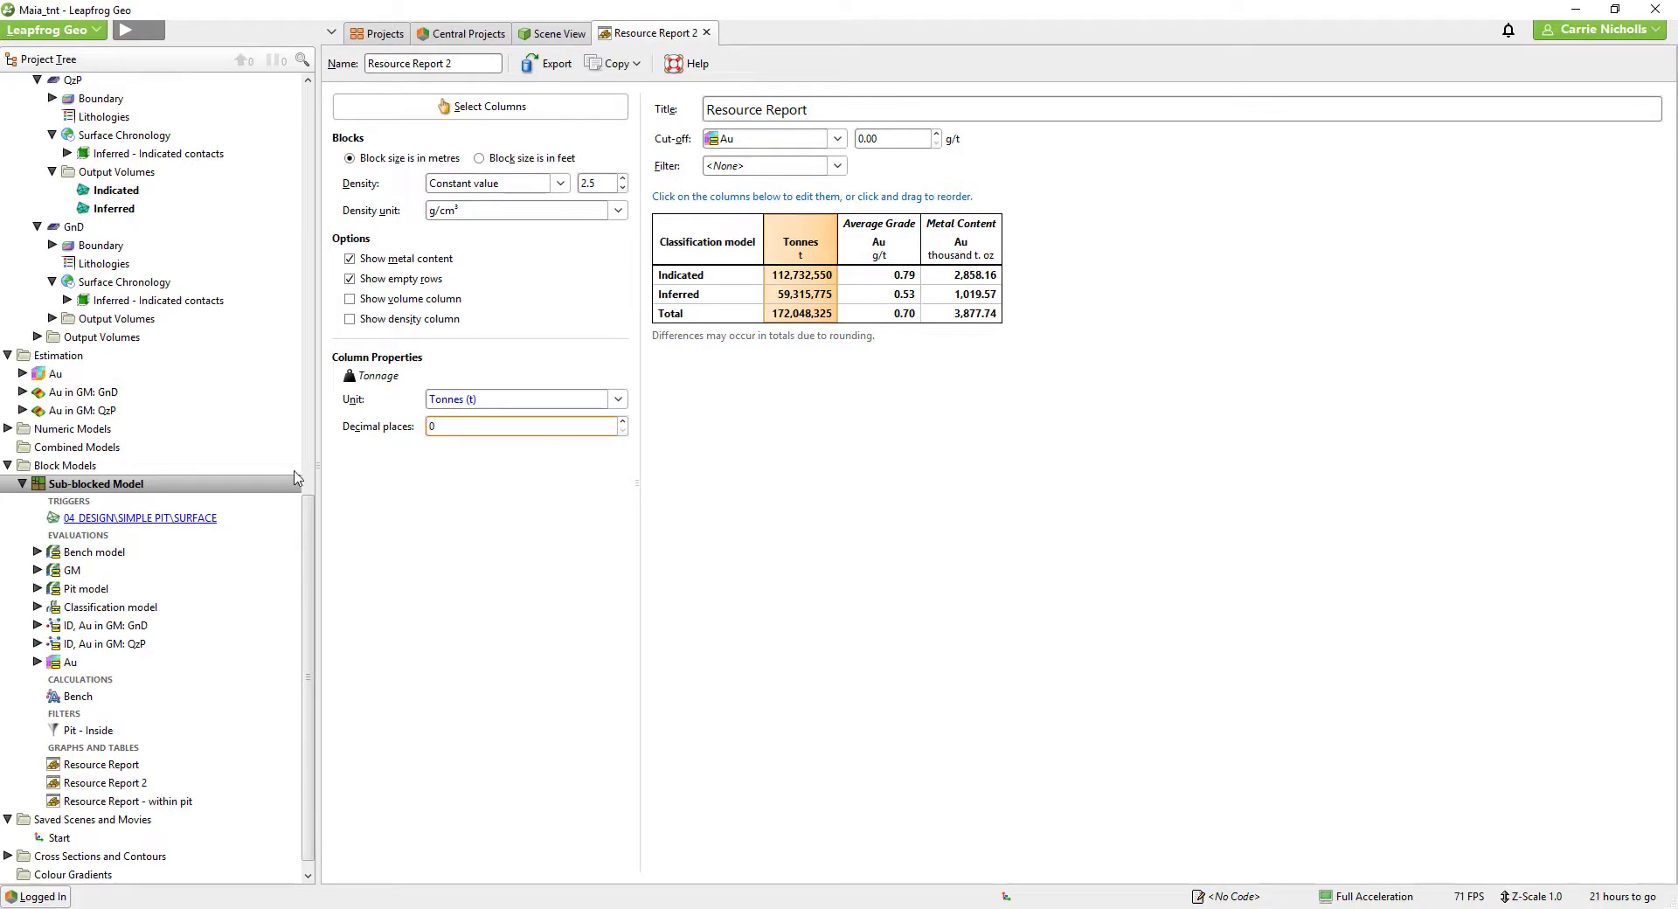
Review the Sub-blocked Model's calculations and filters, then filter Resource Report 2 to Pit - Inside.
{"action": "right_click", "coordinate": [234, 489]}
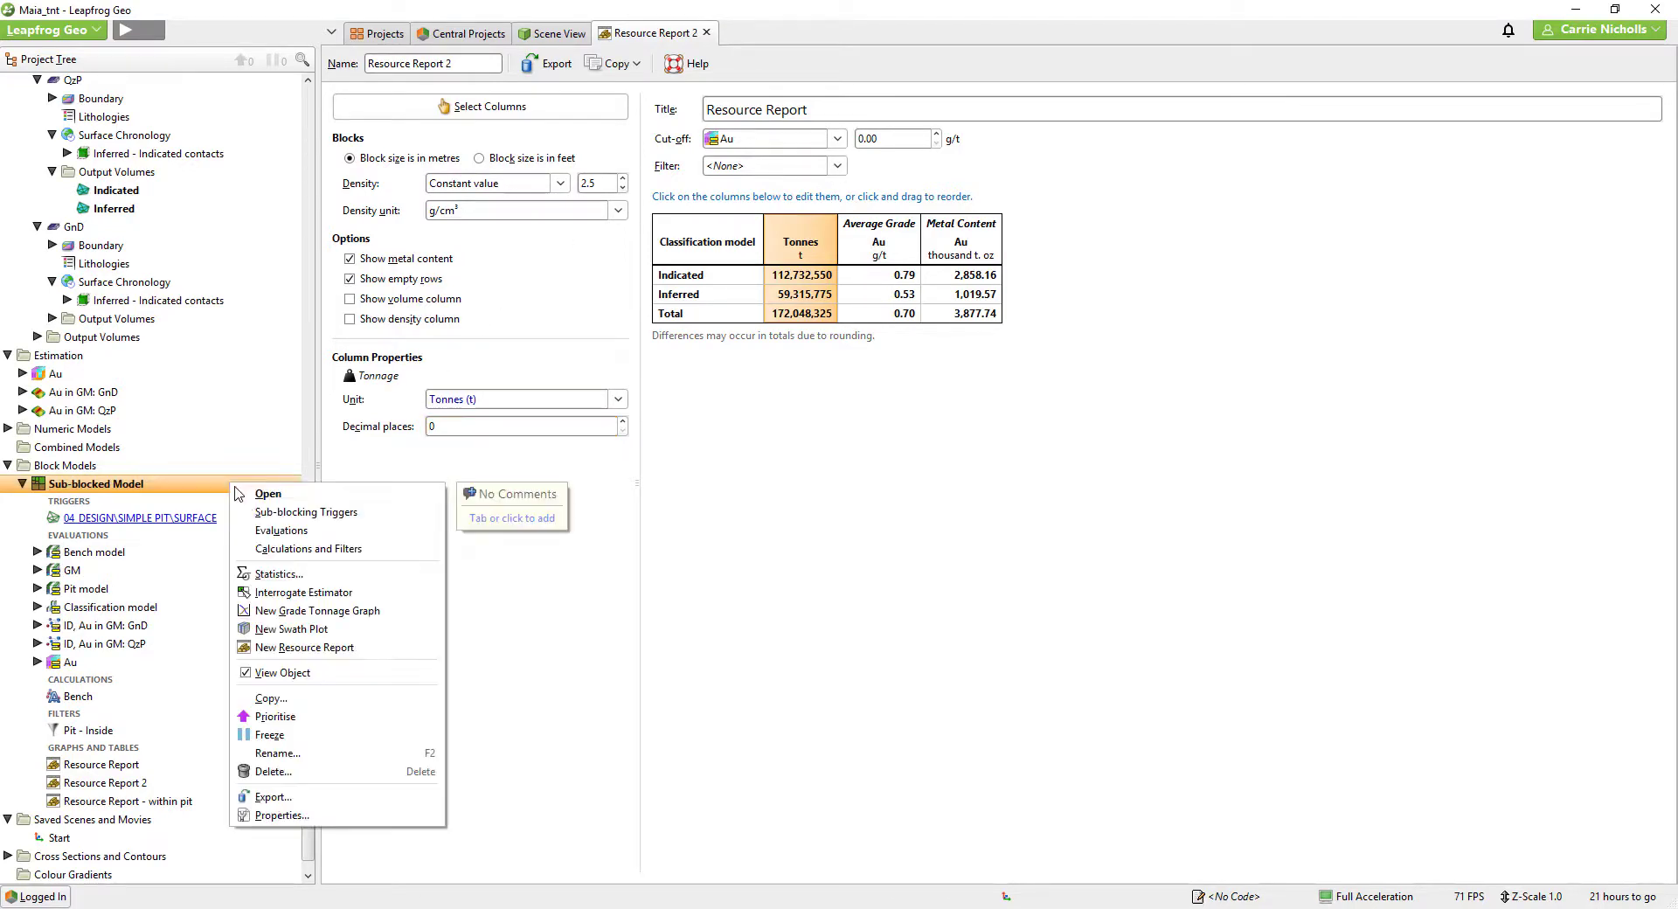
{"action": "left_click", "coordinate": [268, 549]}
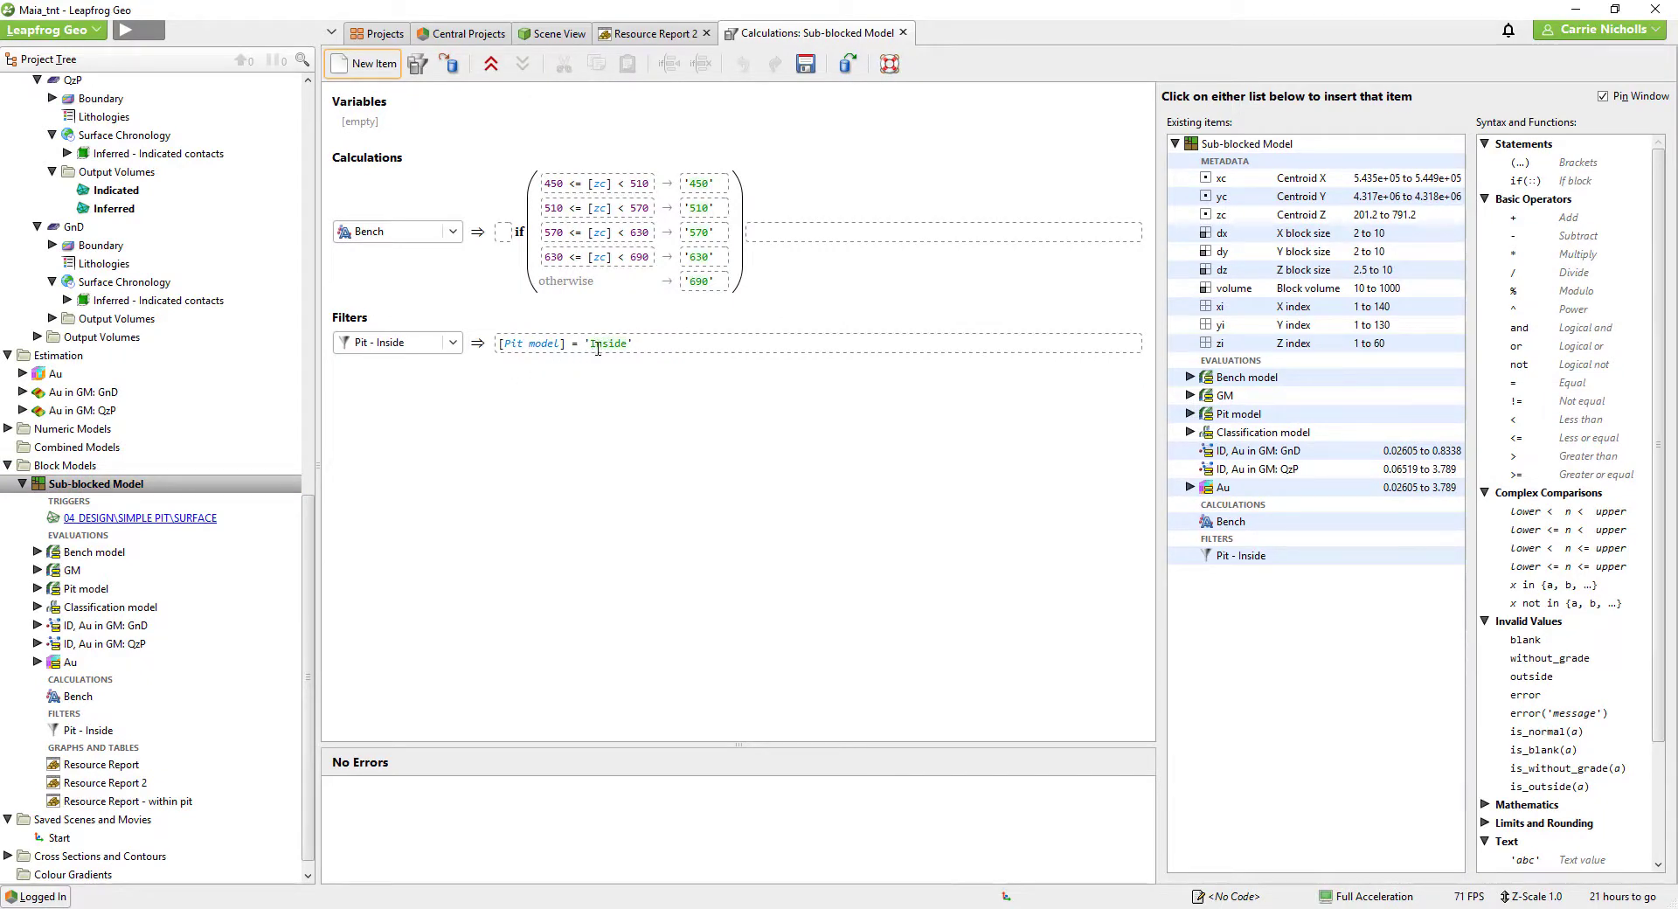
{"action": "left_click", "coordinate": [637, 38]}
{"action": "left_click", "coordinate": [838, 166]}
{"action": "left_click", "coordinate": [764, 203]}
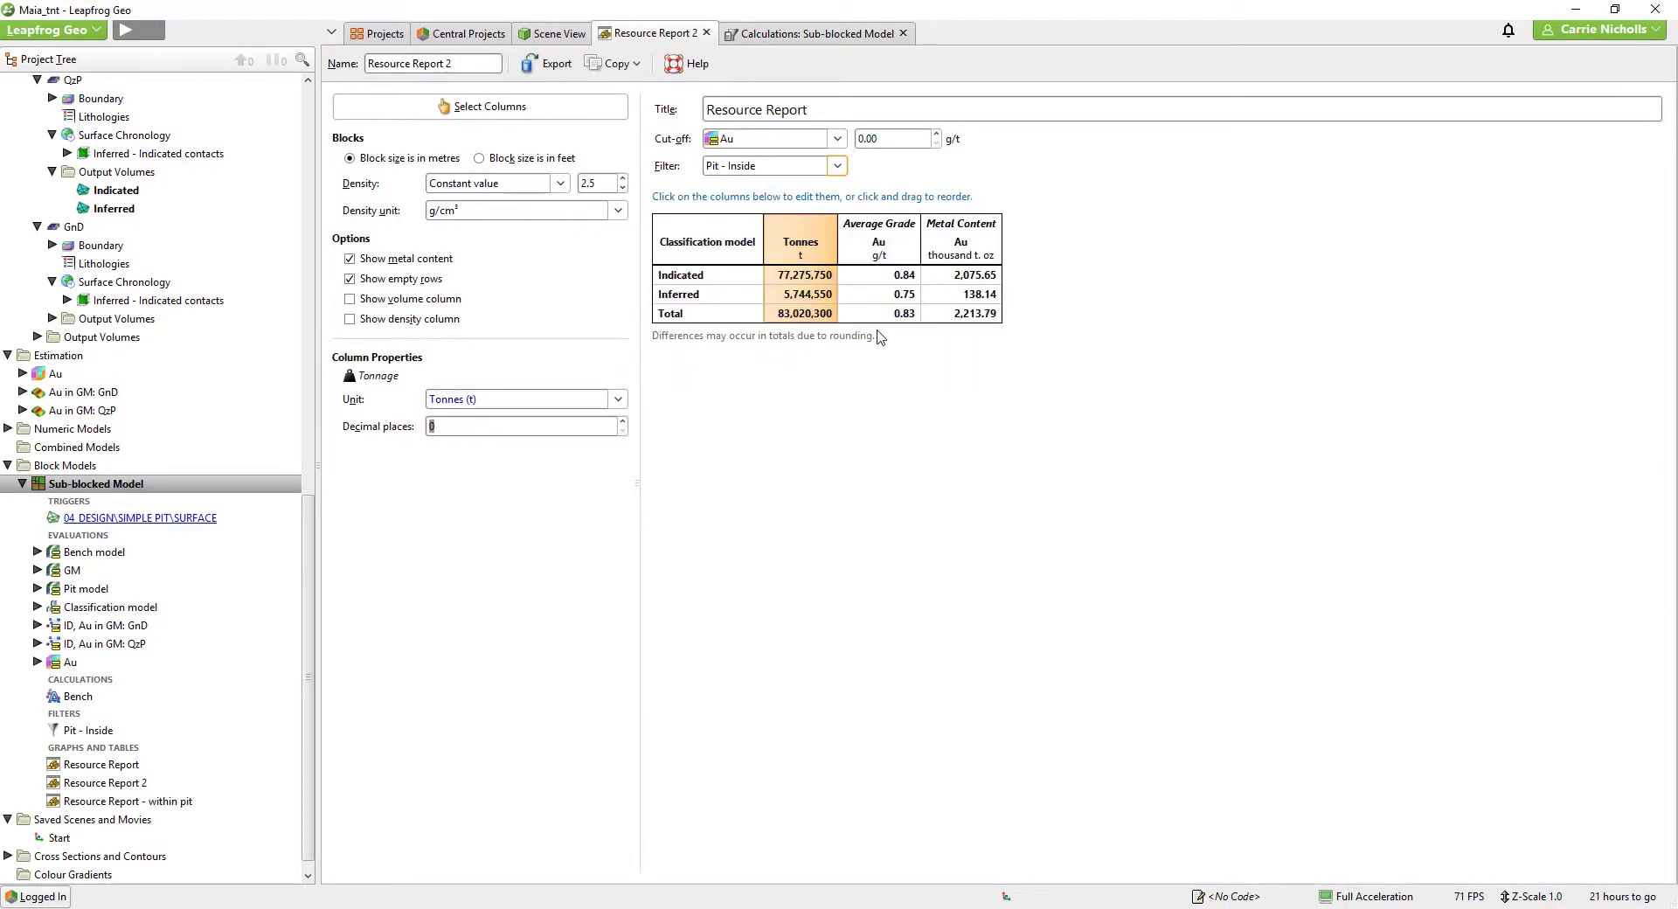
{"action": "left_click", "coordinate": [632, 68]}
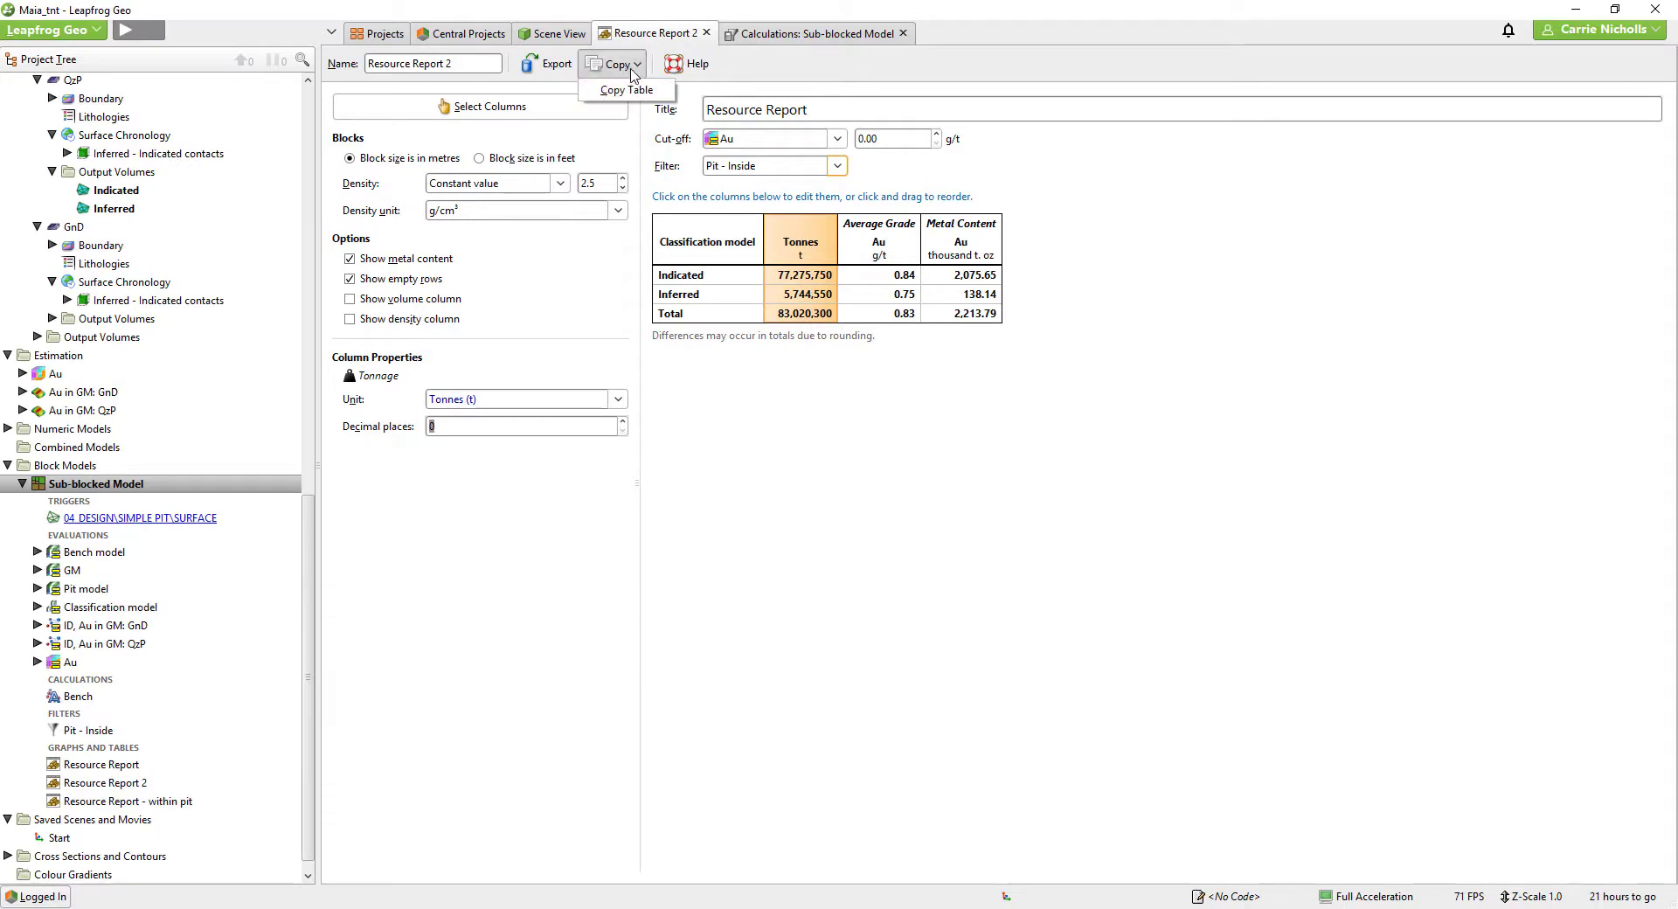
{"action": "left_click", "coordinate": [627, 90]}
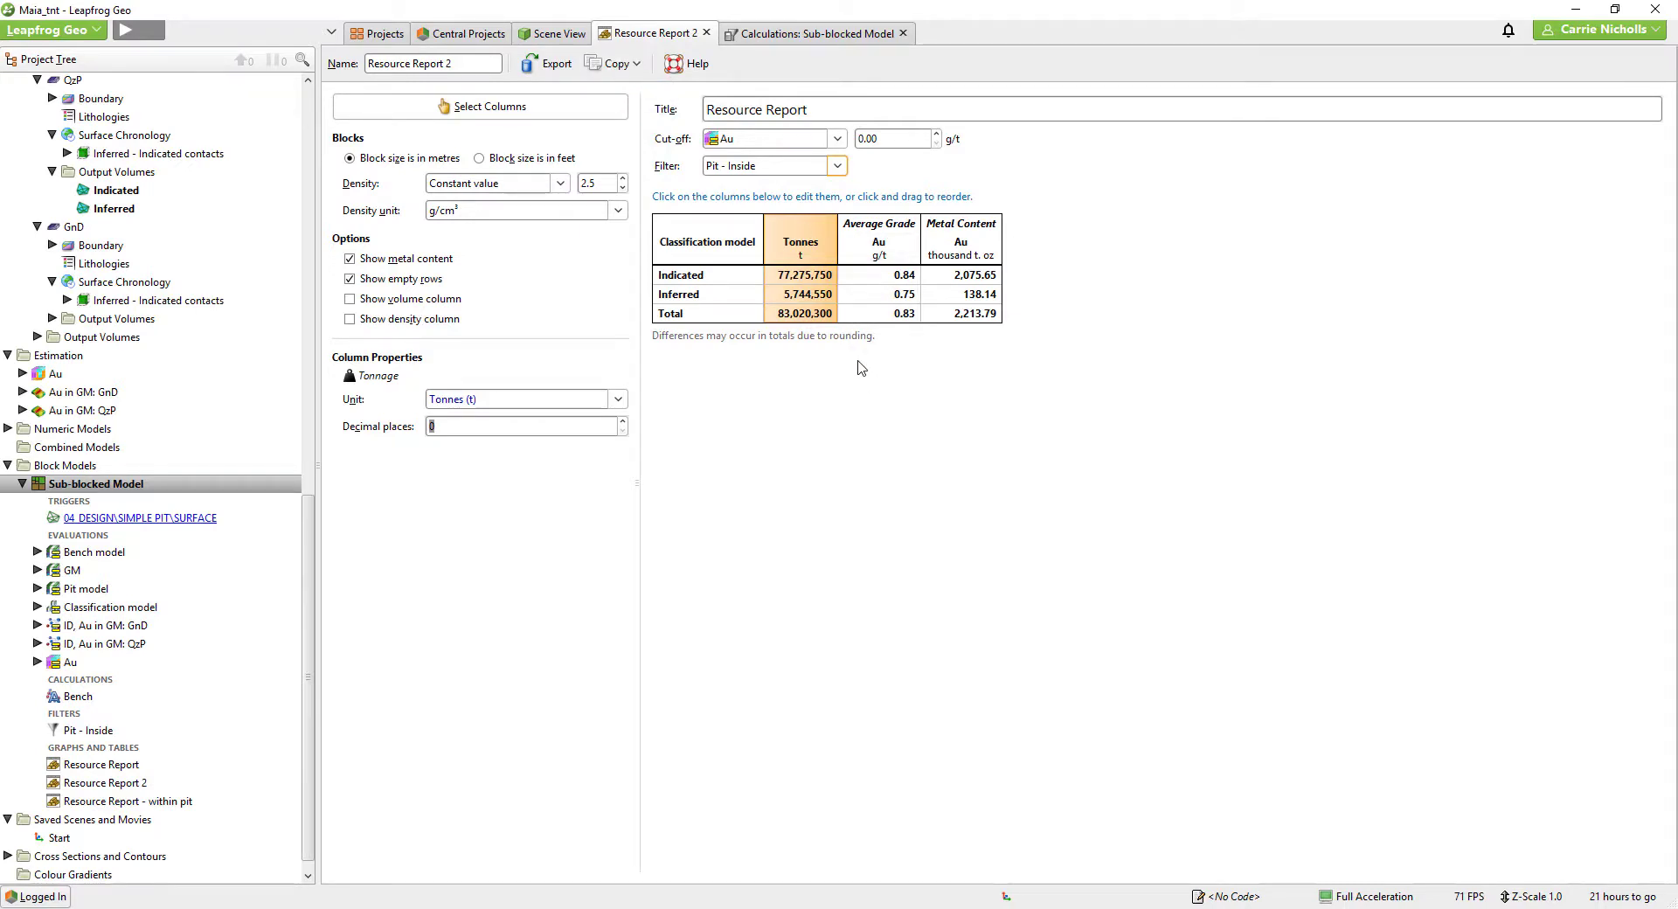